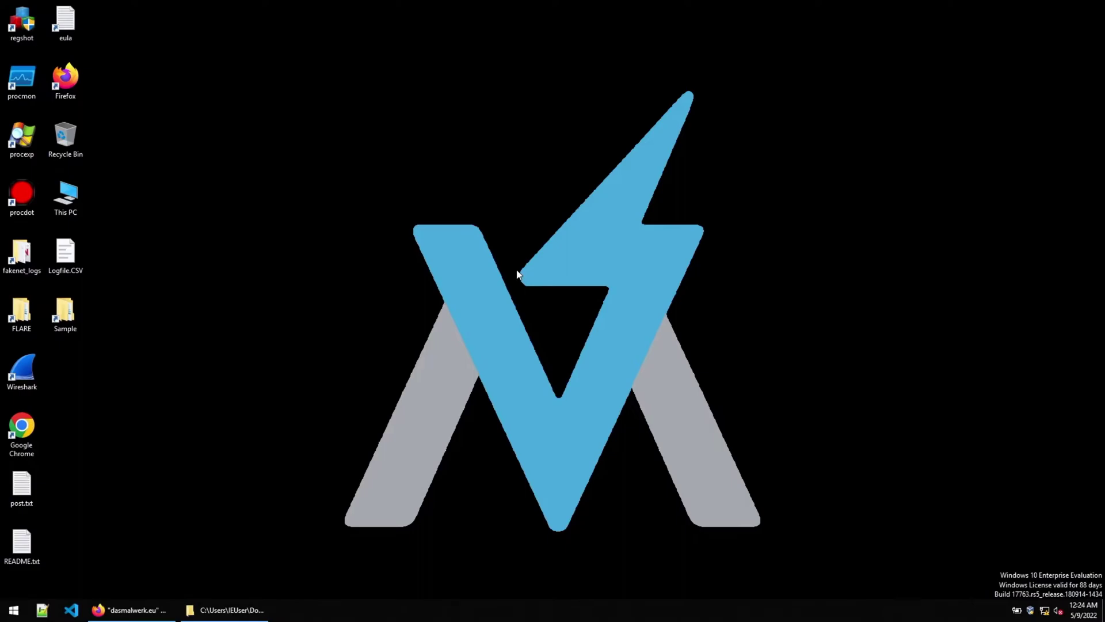
Step: Minimize Firefox and the Sample folder window so the desktop is showing
key("alt+Tab")
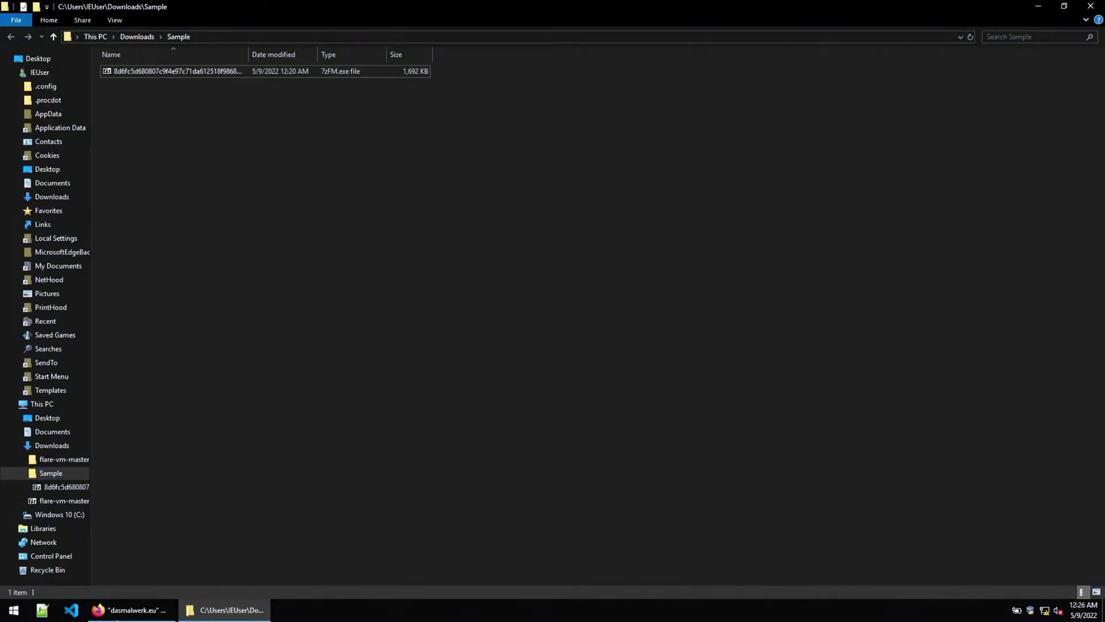
left_click(120, 617)
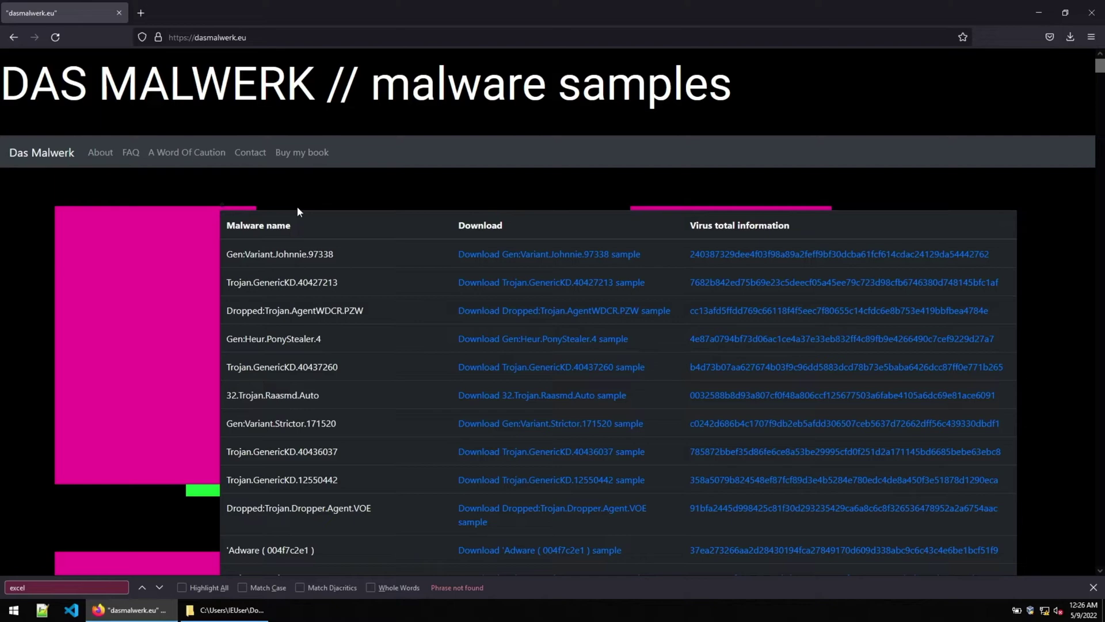
left_click(1038, 13)
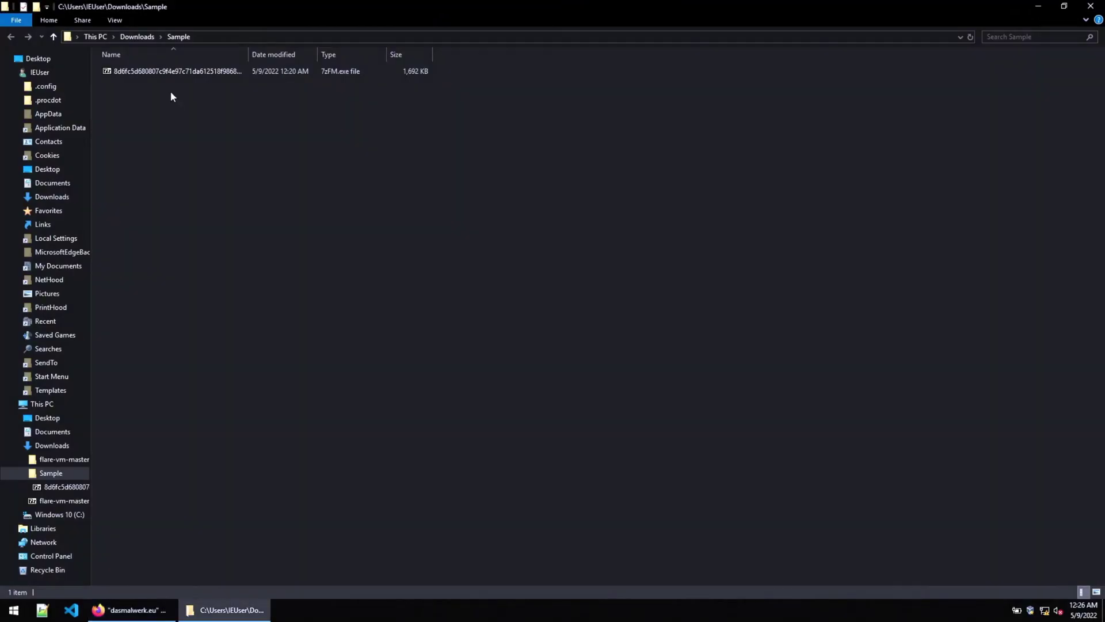
left_click(1038, 12)
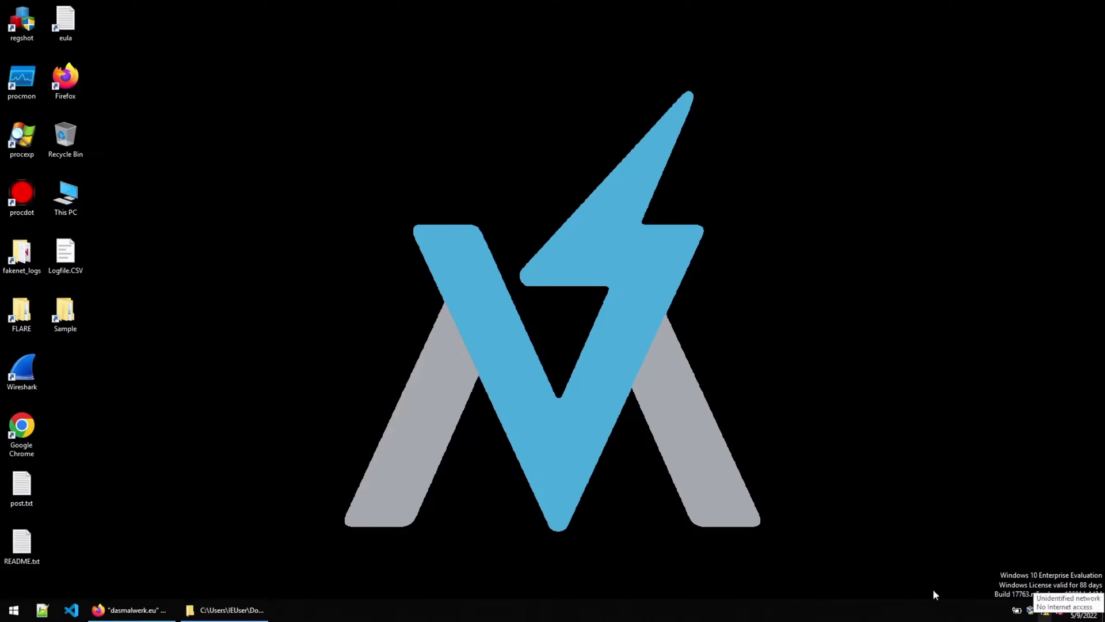
Step: Run ping pber.in in Command Prompt, see 'could not find host', then minimize the console
left_click(13, 610)
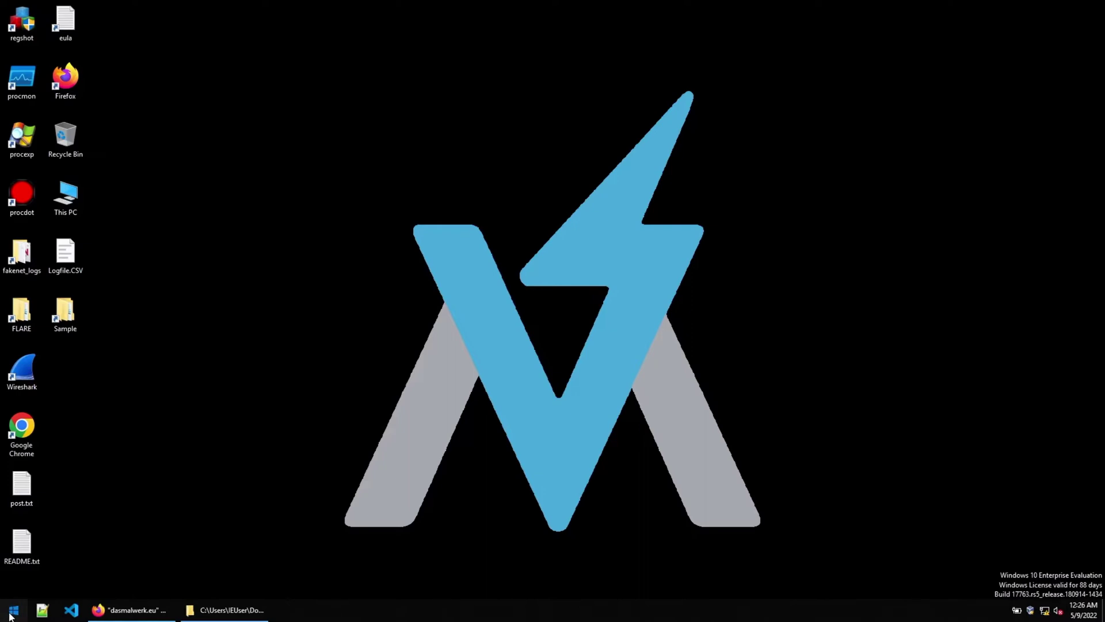
left_click(11, 616)
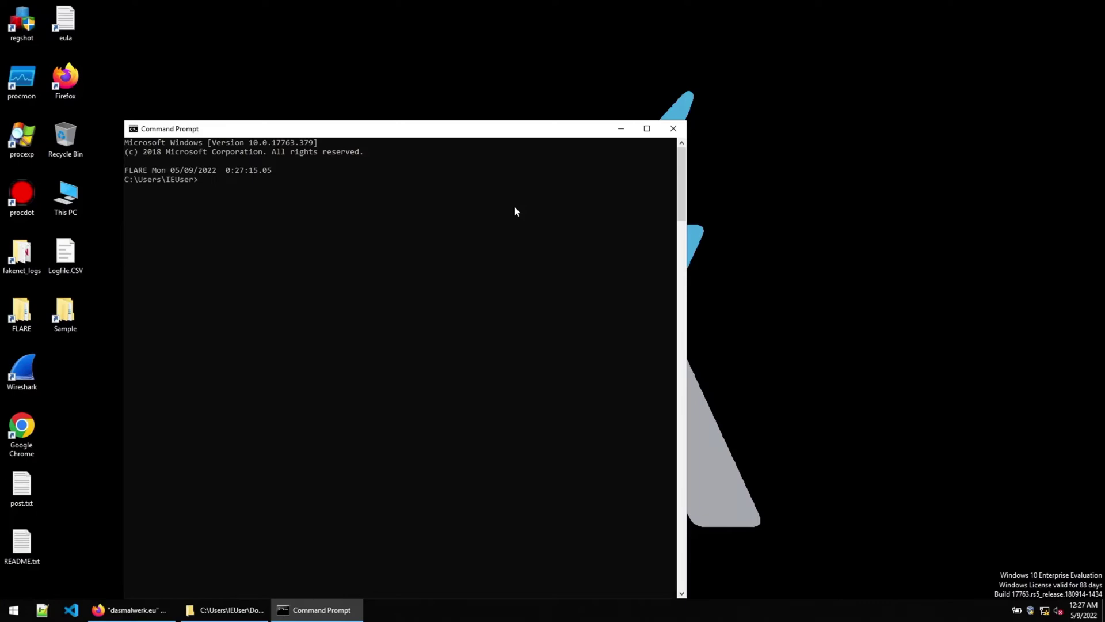
type("ping pber.in")
key("Return")
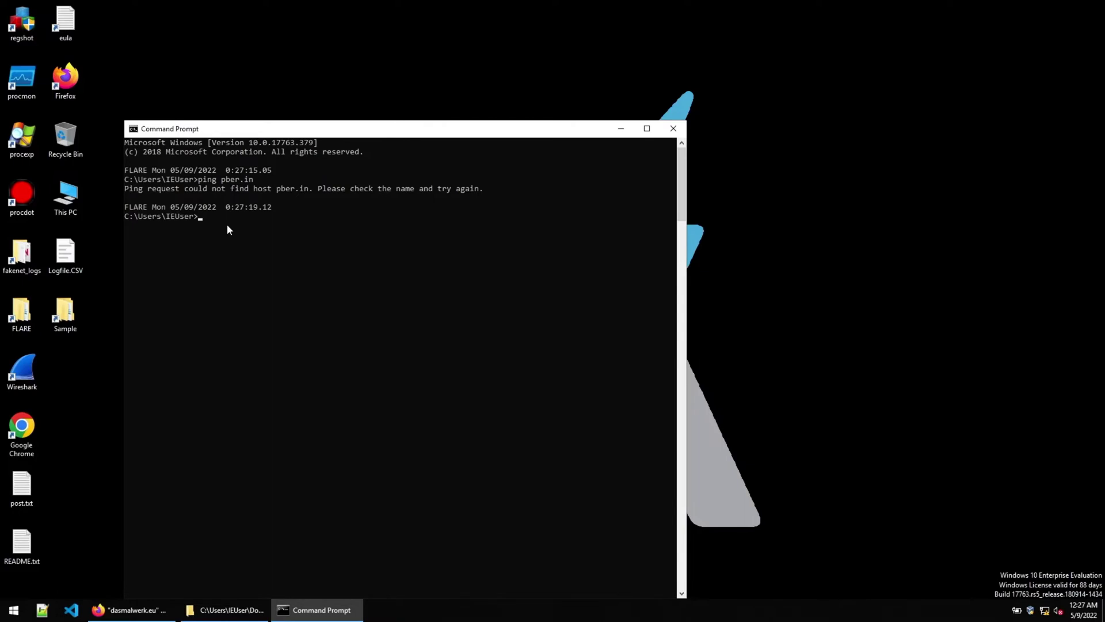
key("super+d")
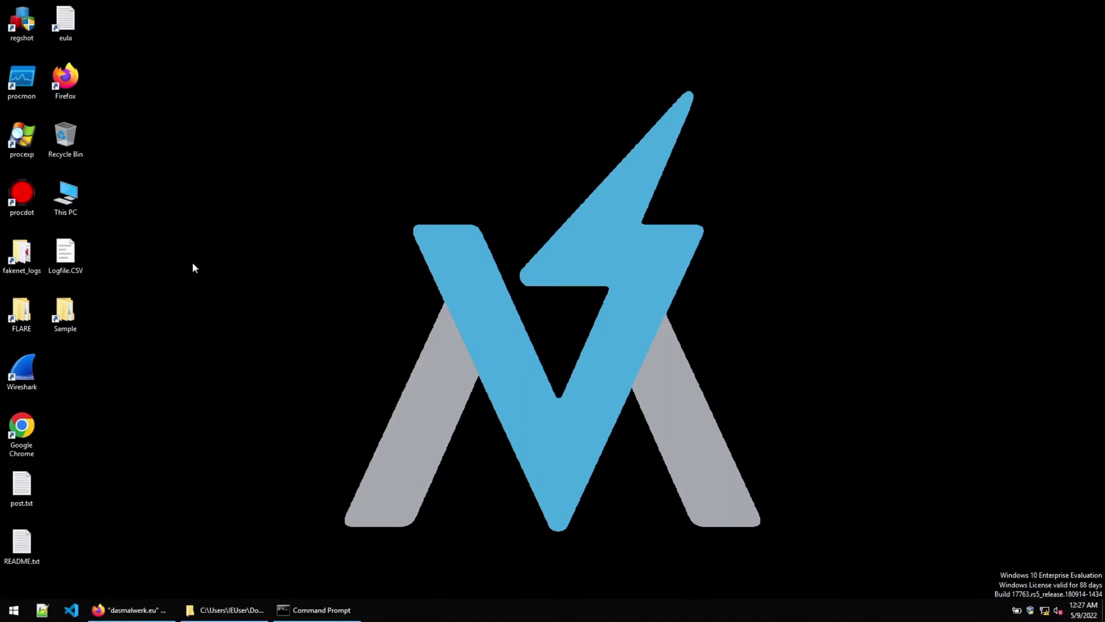
Step: Launch Regshot from its desktop shortcut and move its window to the top-right corner
double_click(23, 24)
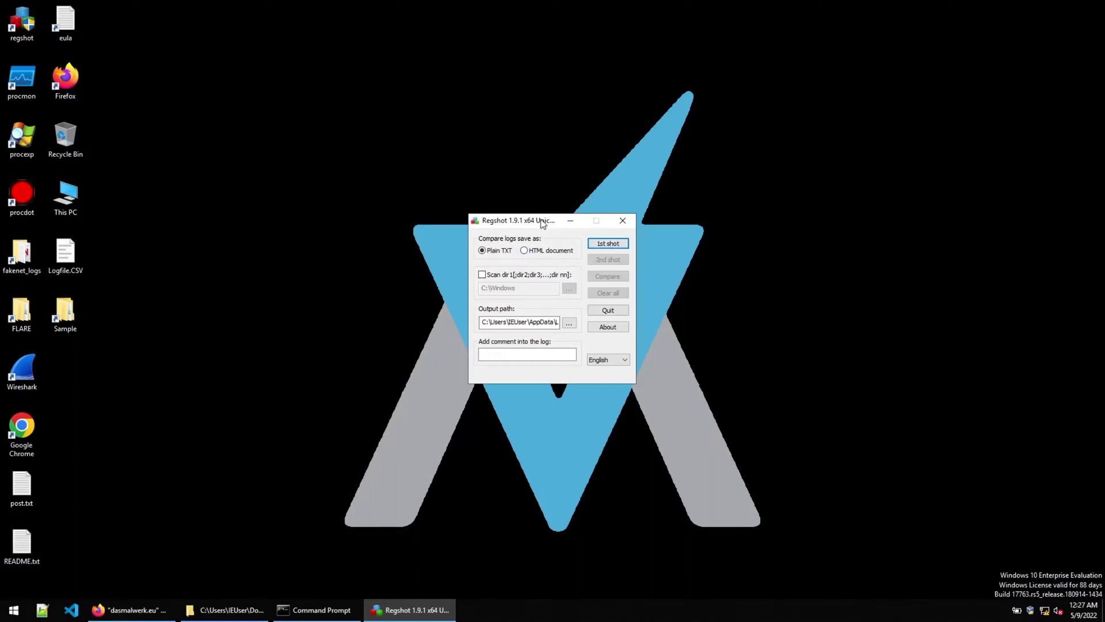
left_click_drag(546, 222, 984, 33)
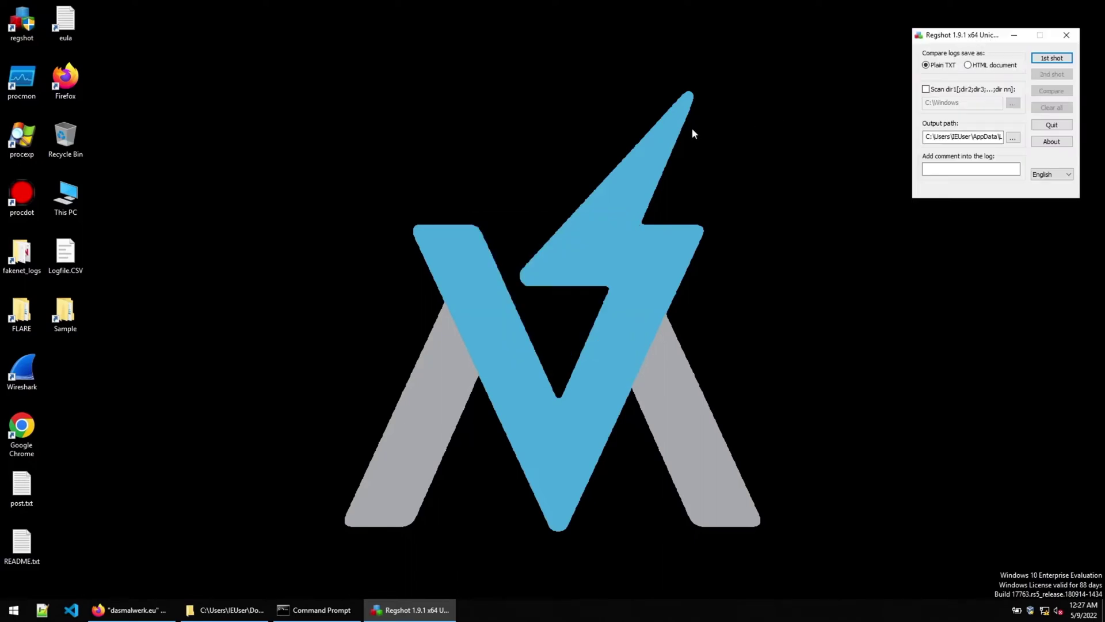
Step: Launch Process Monitor and clear its event list so it shows 'No events (capture disabled)'
left_click(27, 80)
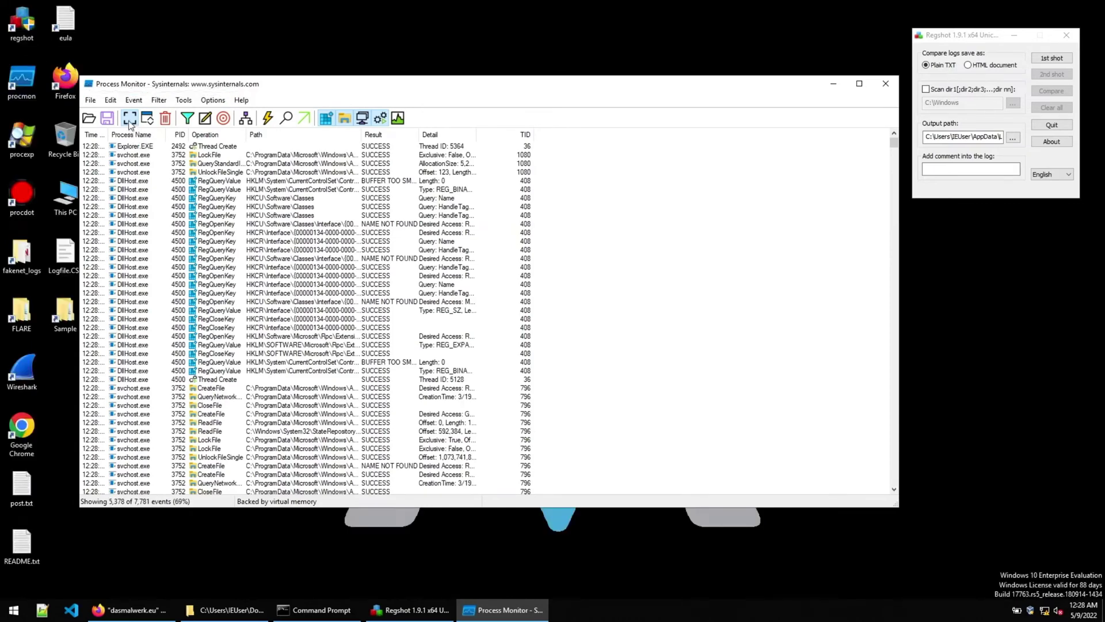
left_click(165, 118)
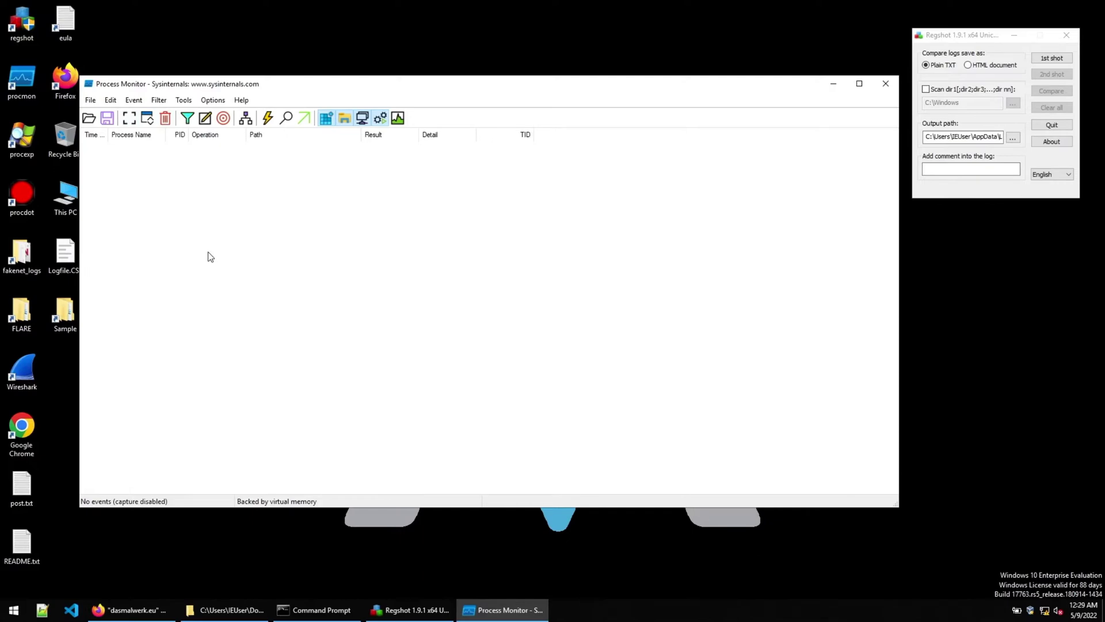
Step: Launch Process Explorer from the procexp shortcut and scroll through its live process tree
left_click(25, 139)
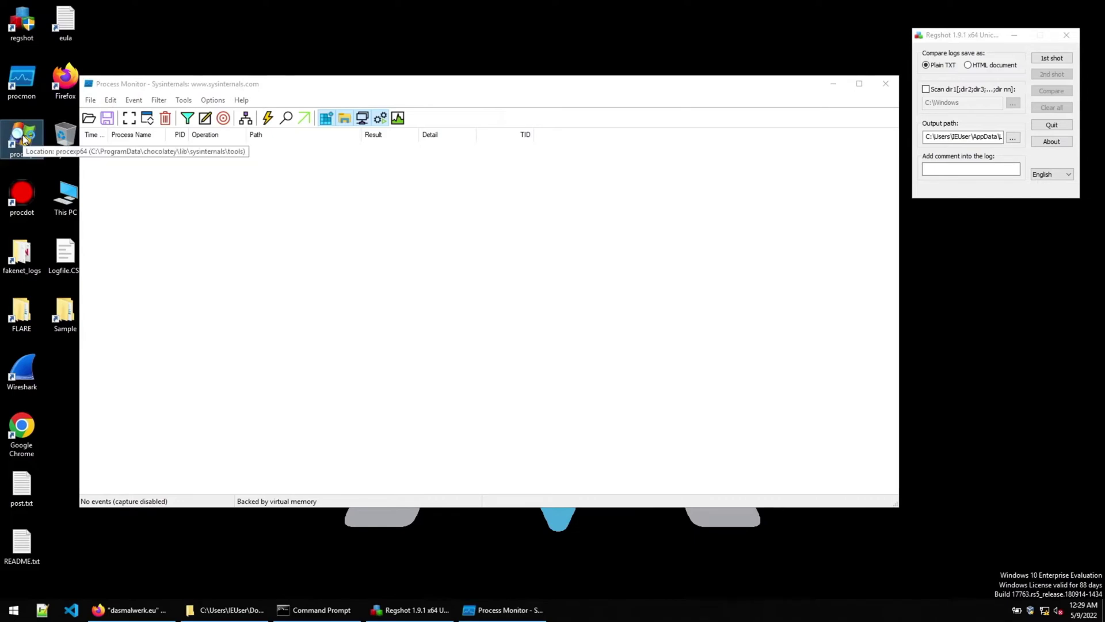
double_click(25, 139)
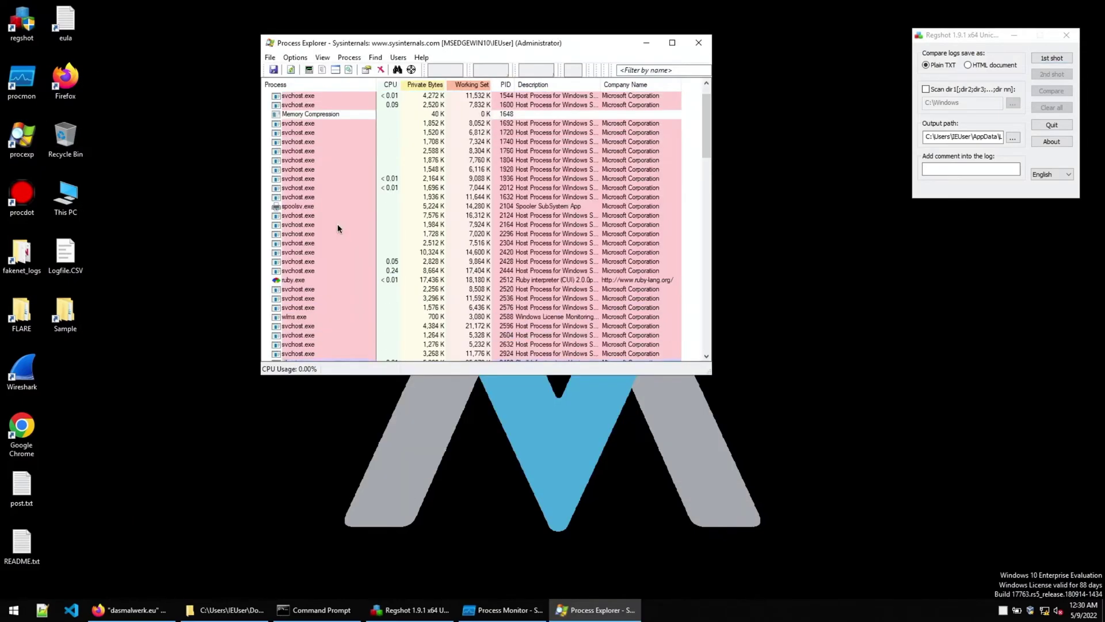
scroll(339, 229, "down", 5)
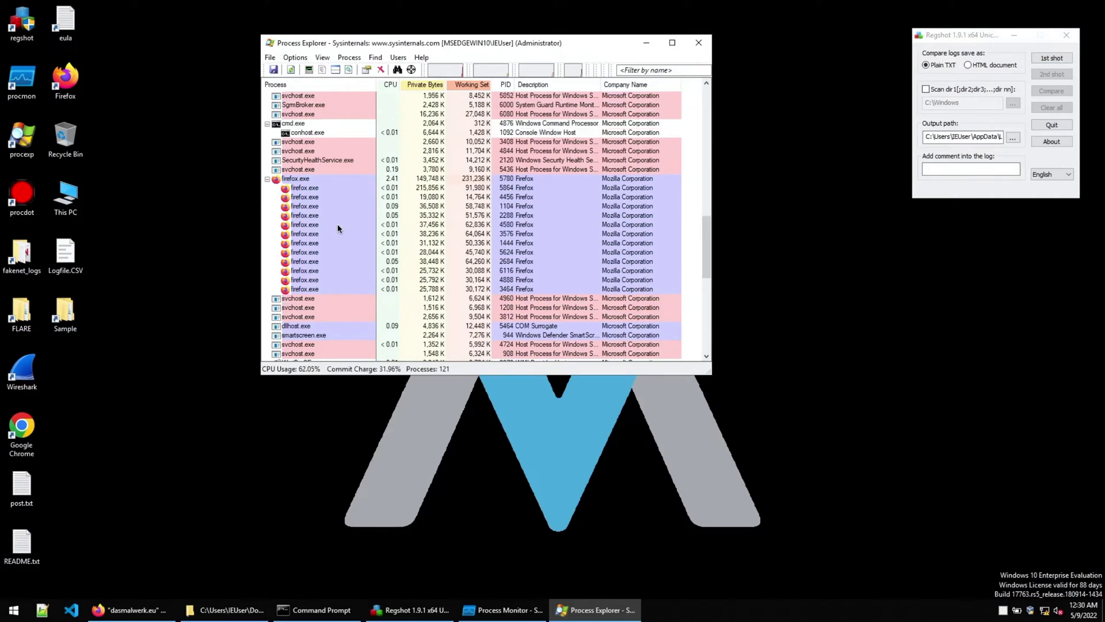
mouse_move(332, 220)
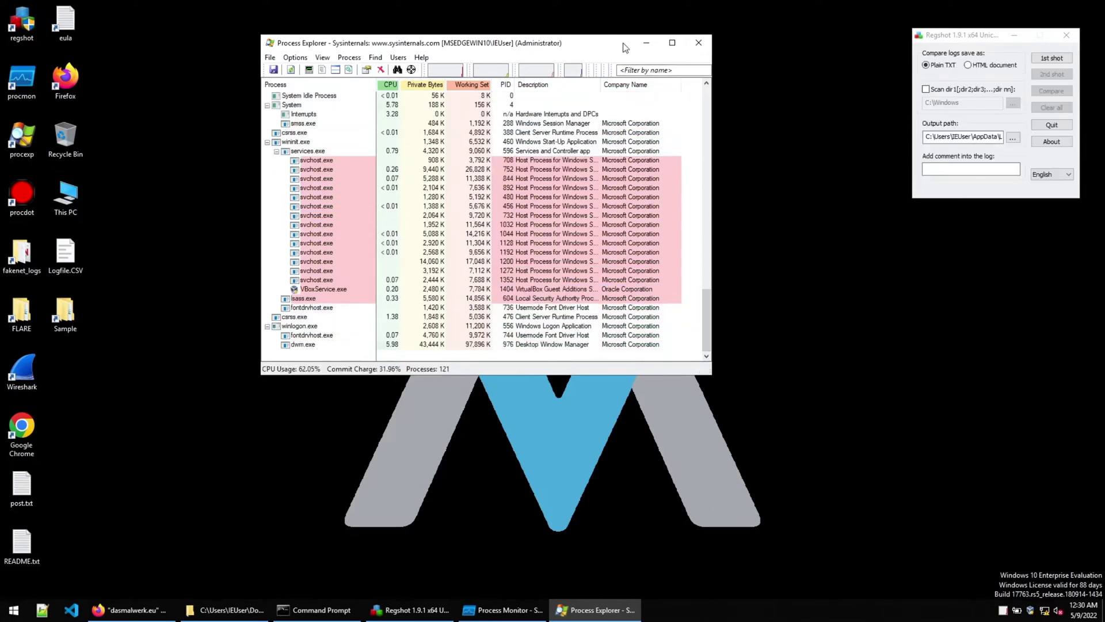
left_click(268, 402)
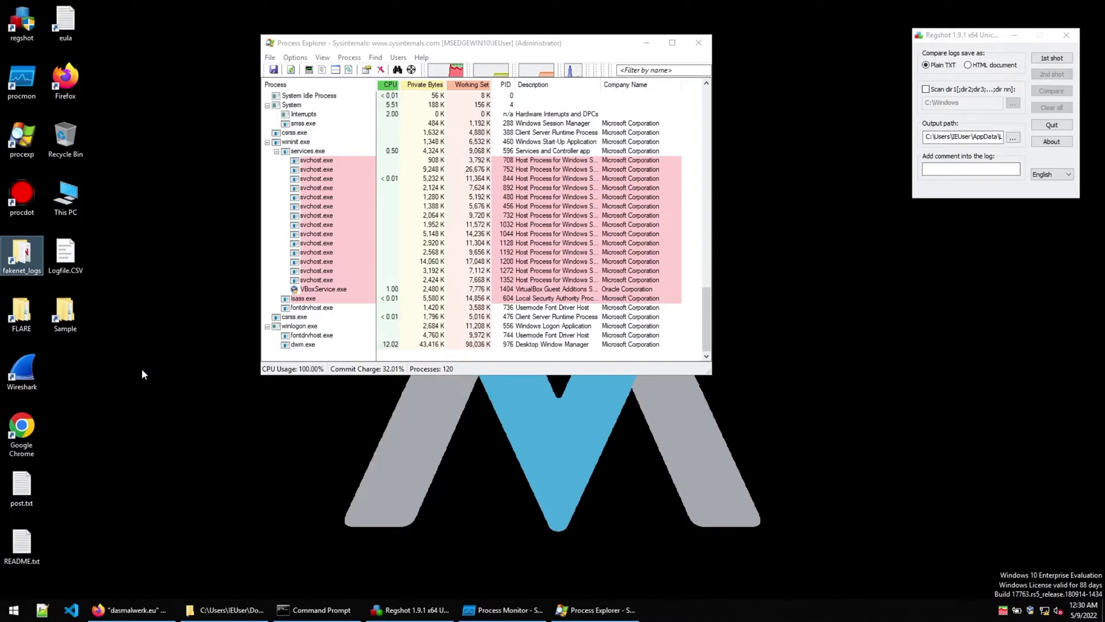
left_click(142, 368)
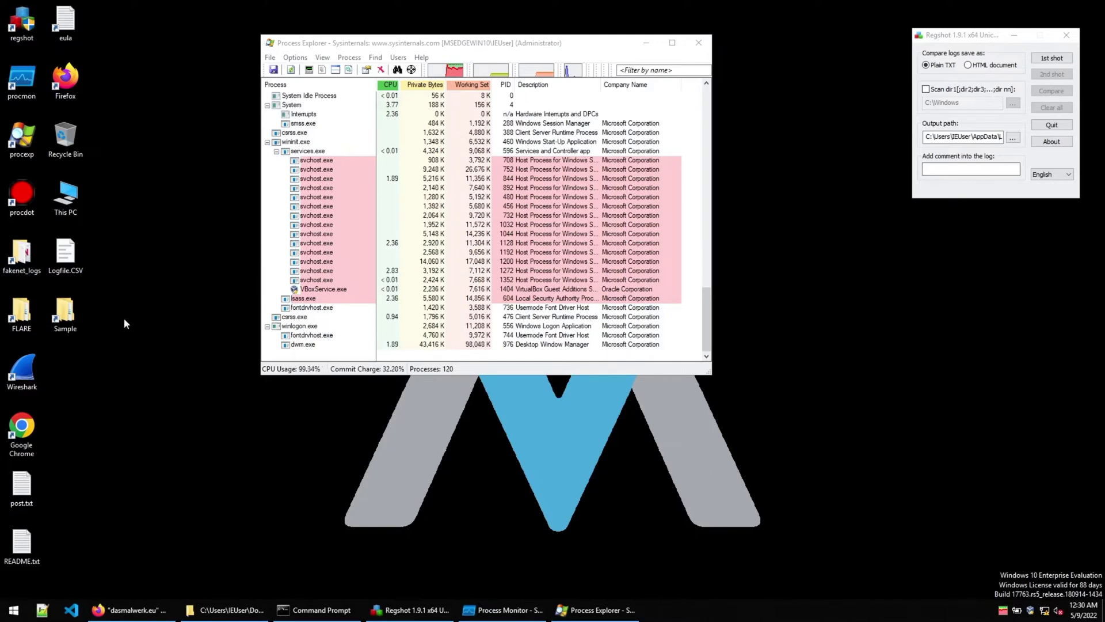
Step: Copy the FakeNet-NG fakenet1.4.11 folder path from the fakenet_logs window's address bar
double_click(26, 253)
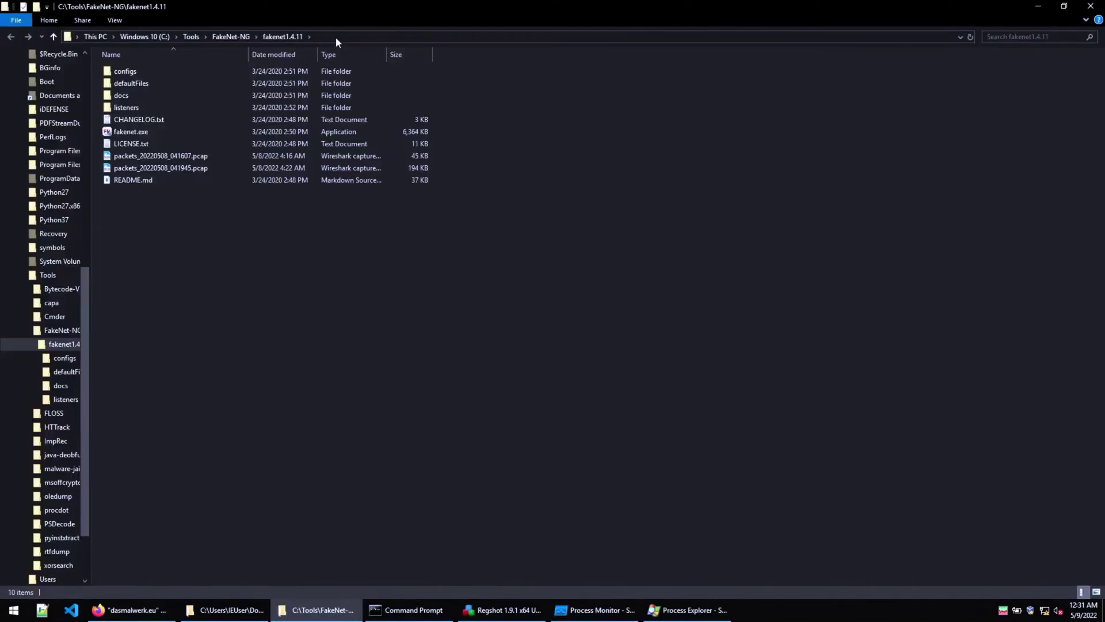
left_click(336, 37)
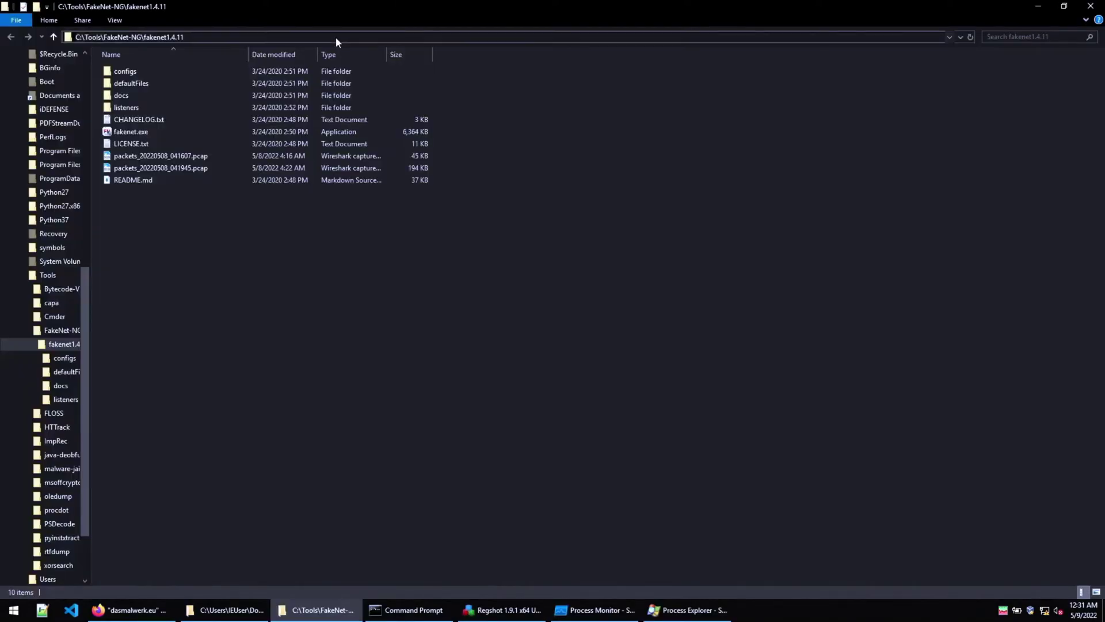
triple_click(94, 37)
right_click(131, 38)
left_click(142, 71)
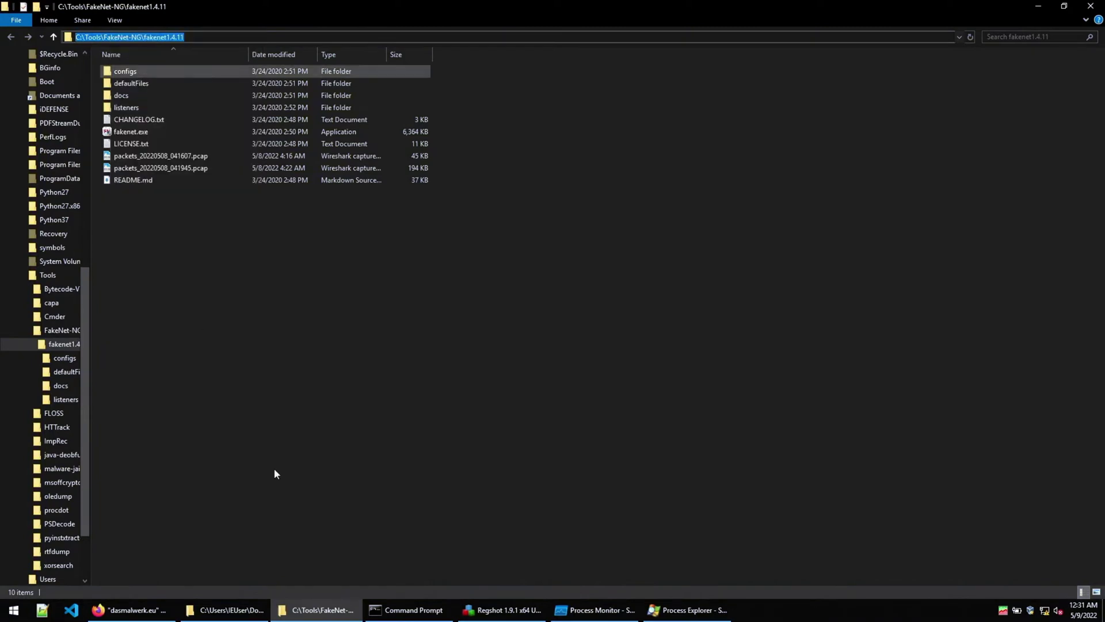
Step: Rerun ping pber.in, cd into the FakeNet folder, run dir, and enter fakenet.exe 2>output.log
left_click(407, 611)
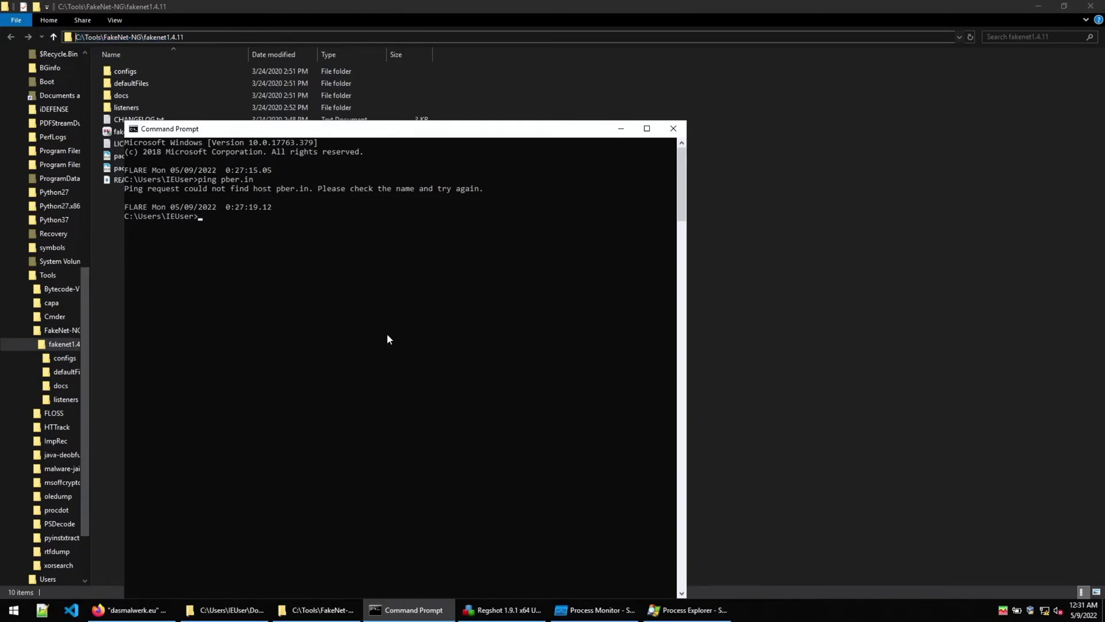
key("Up")
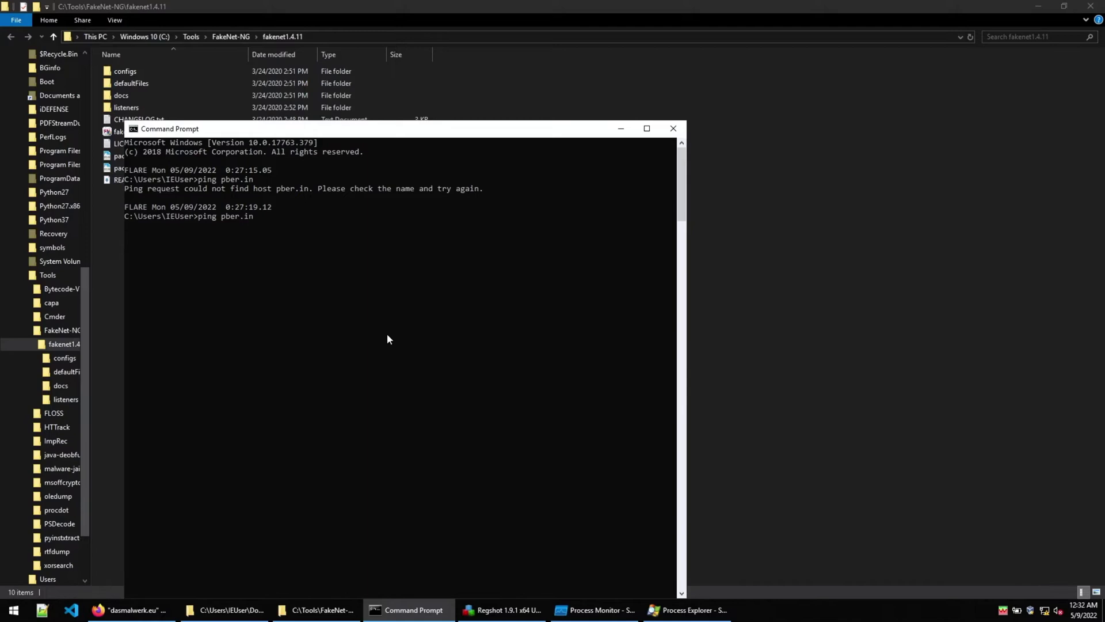
key("Return")
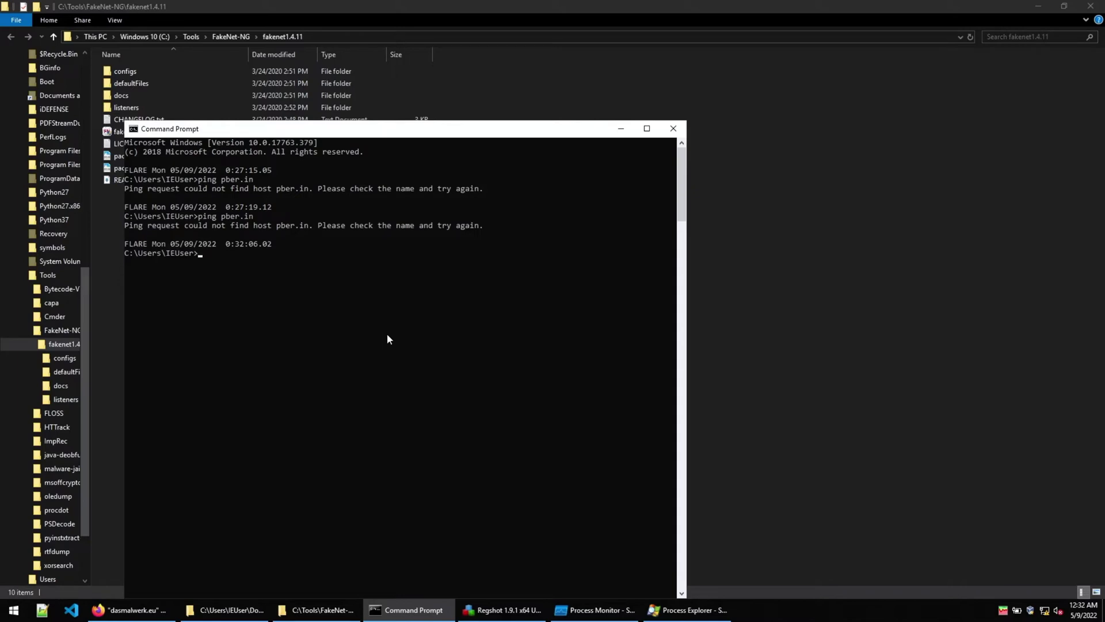
type("cd")
key("ctrl+v")
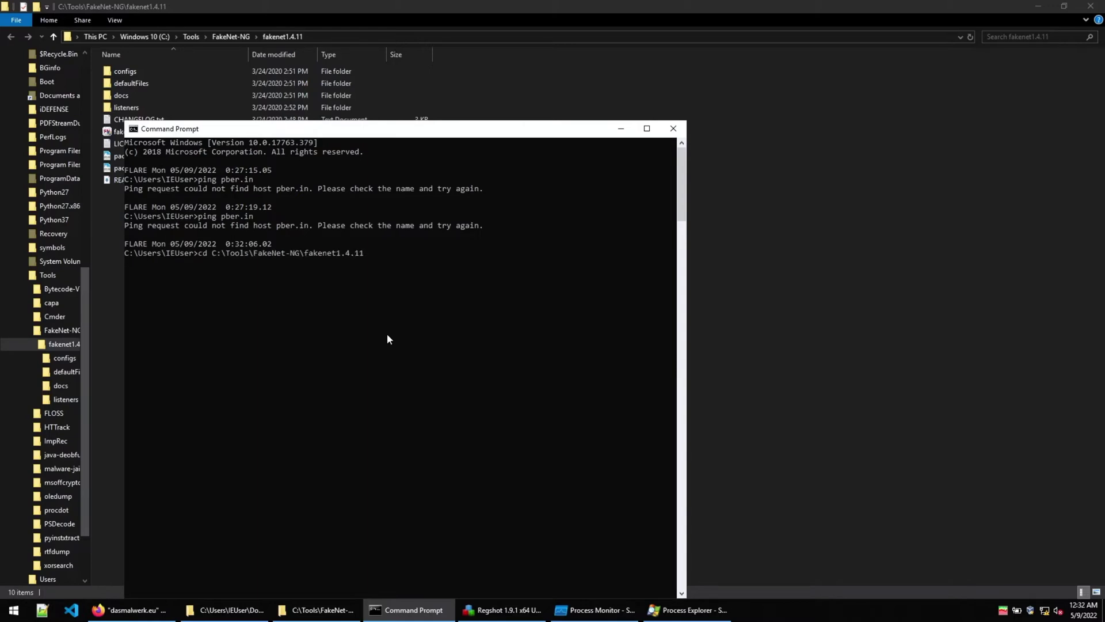
key("Return")
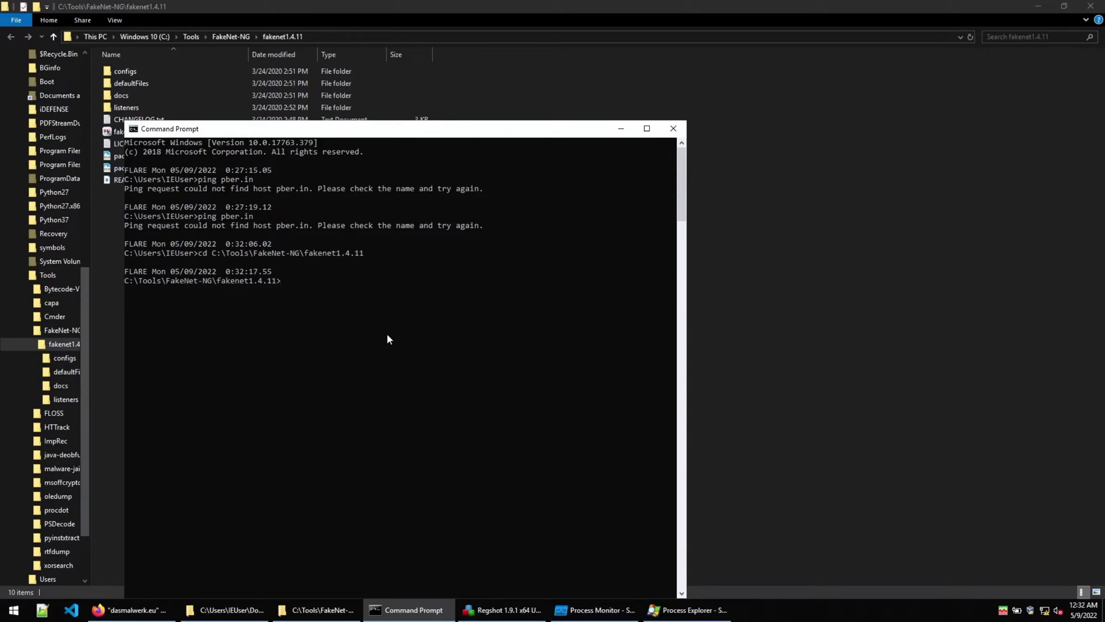
type("dir")
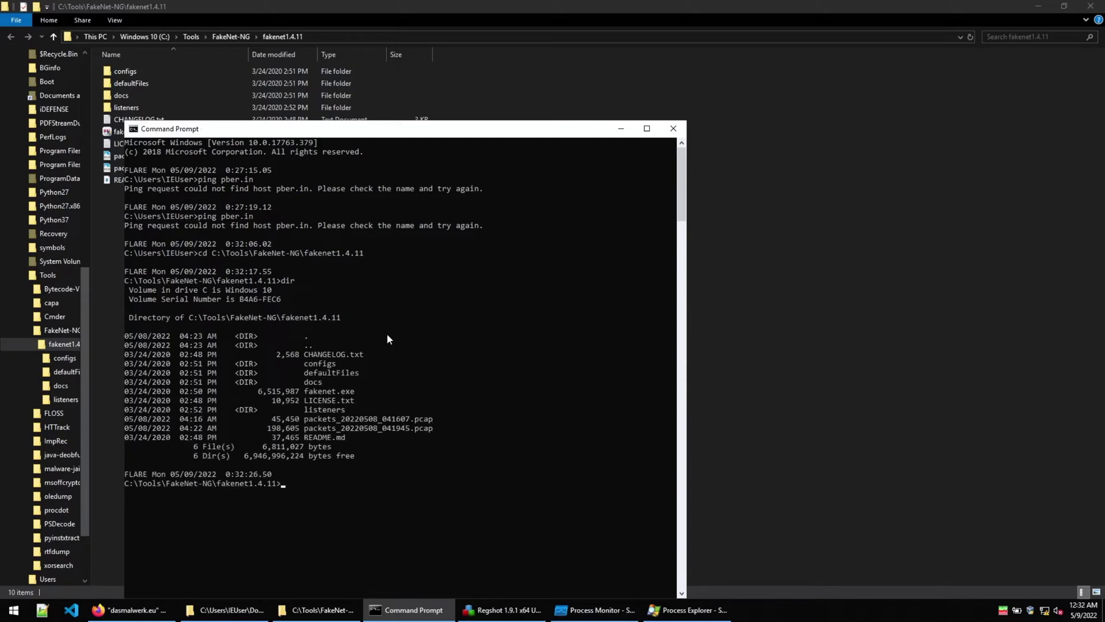
type("fakenet.exe 2>output.log")
Step: Start FakeNet-NG logging to output.log and load pber.in in Firefox
key("Return")
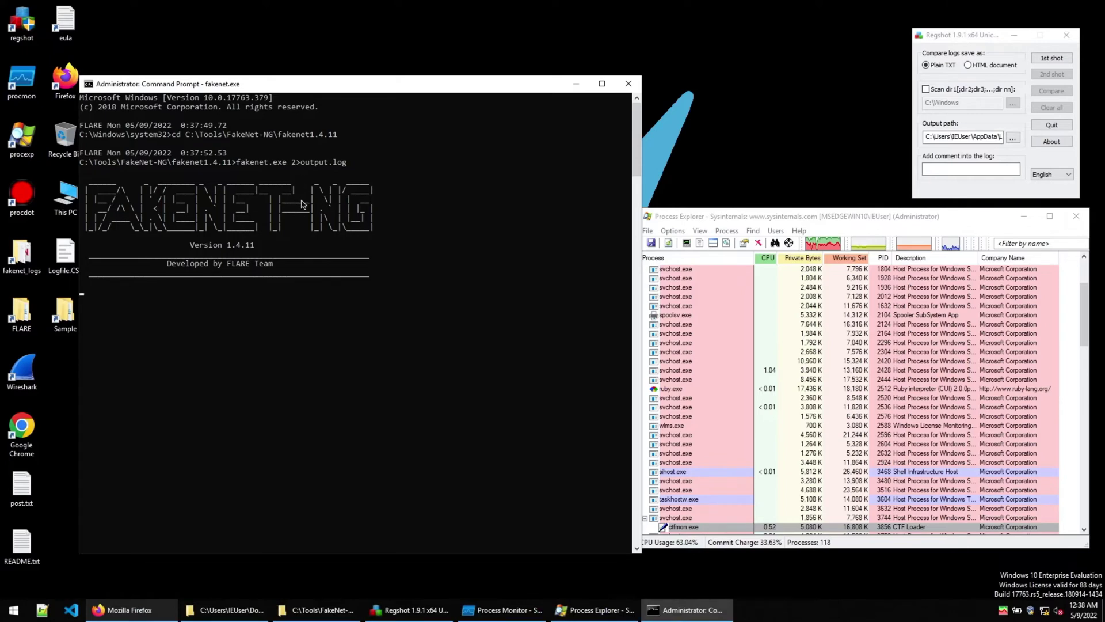
left_click(116, 615)
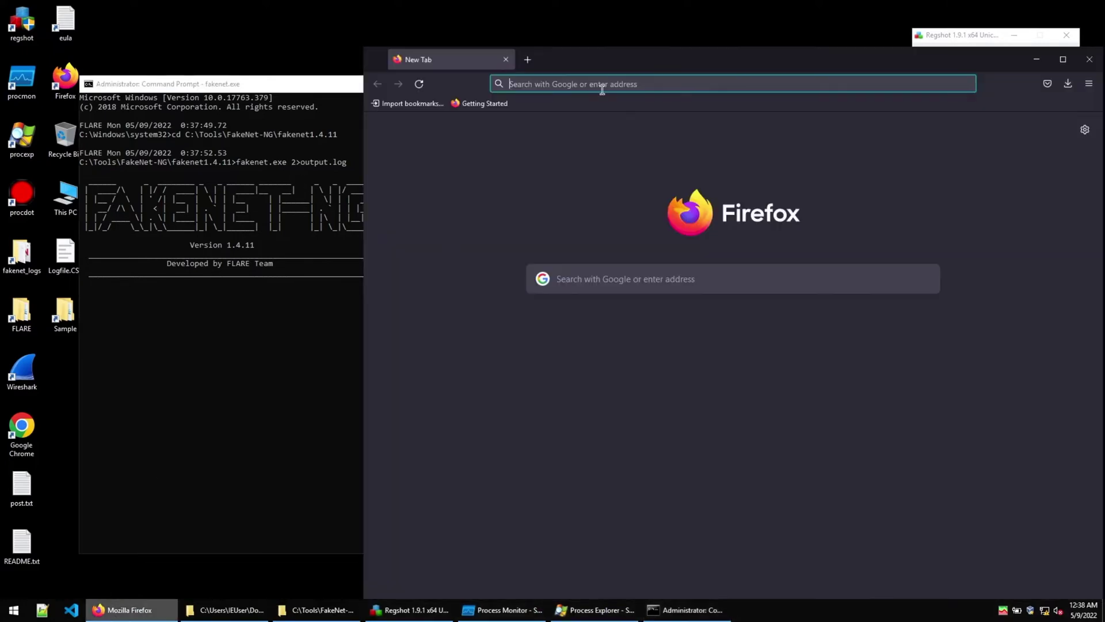
left_click(602, 90)
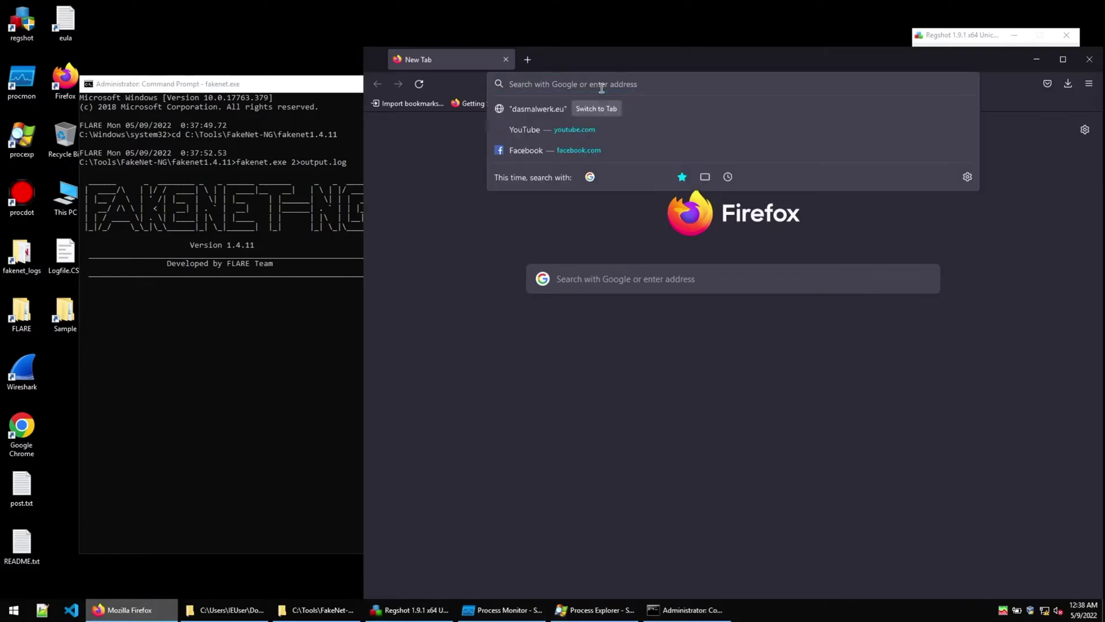
type("pber.in")
key("Return")
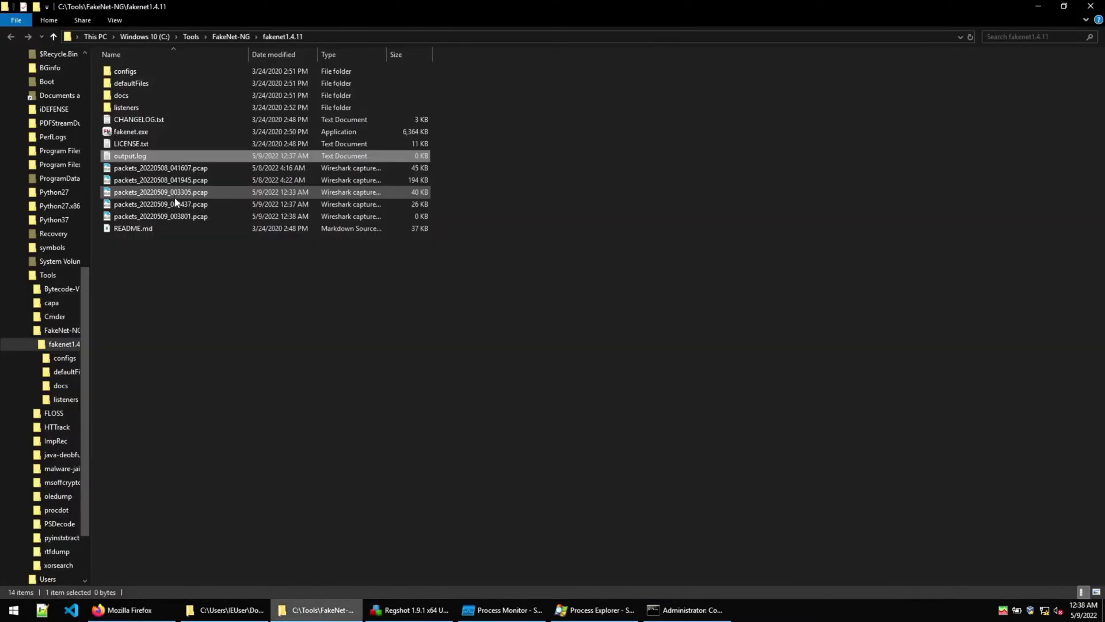
Step: Open output.log in Notepad and highlight the pber.in DNS requests and following firefox.exe connections
double_click(138, 159)
scroll(501, 421, "down", 3)
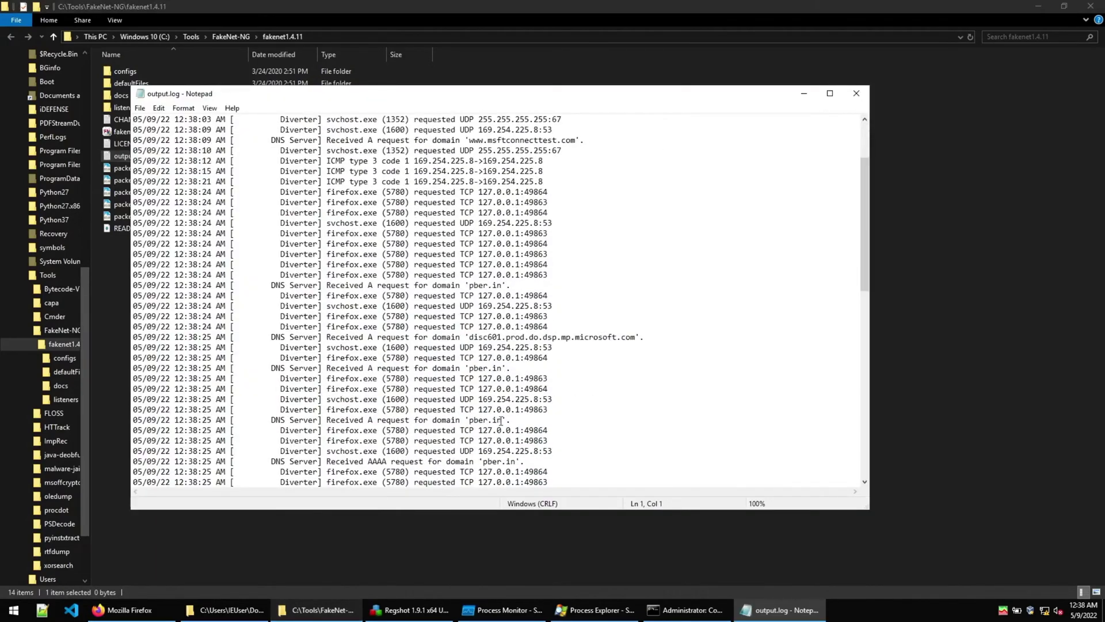
left_click_drag(511, 420, 322, 420)
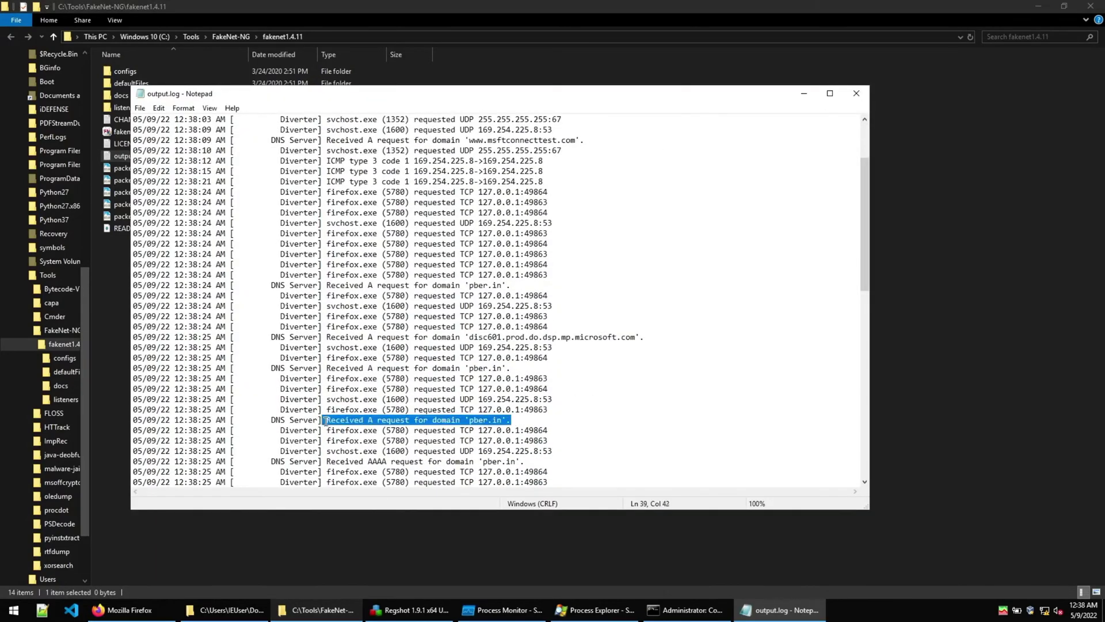
left_click_drag(567, 452, 323, 431)
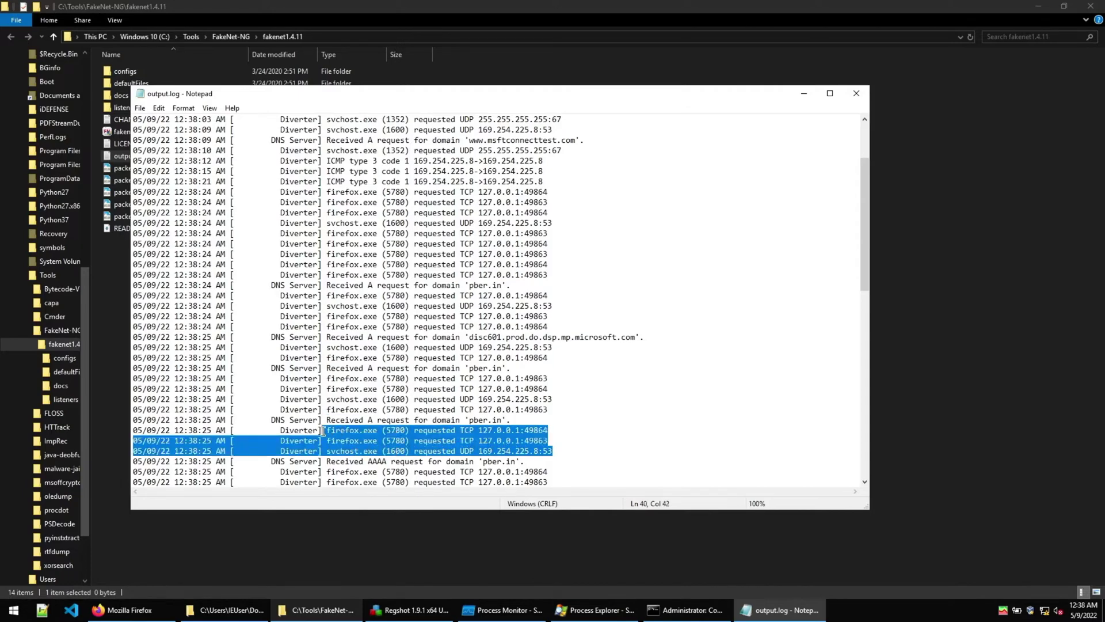
scroll(484, 291, "up", 3)
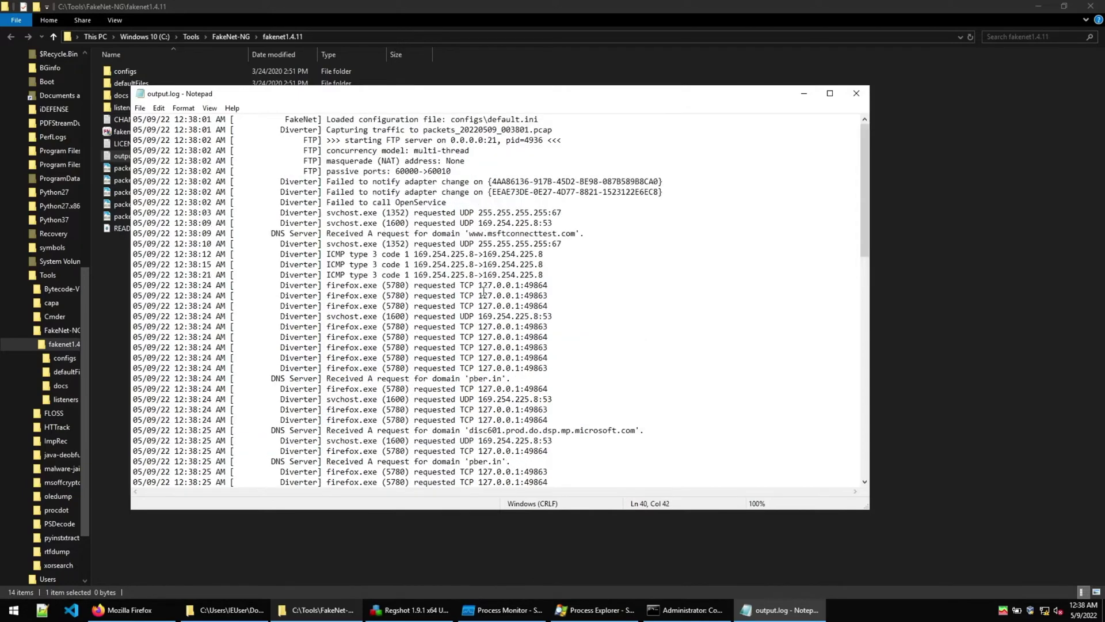
scroll(484, 291, "down", 15)
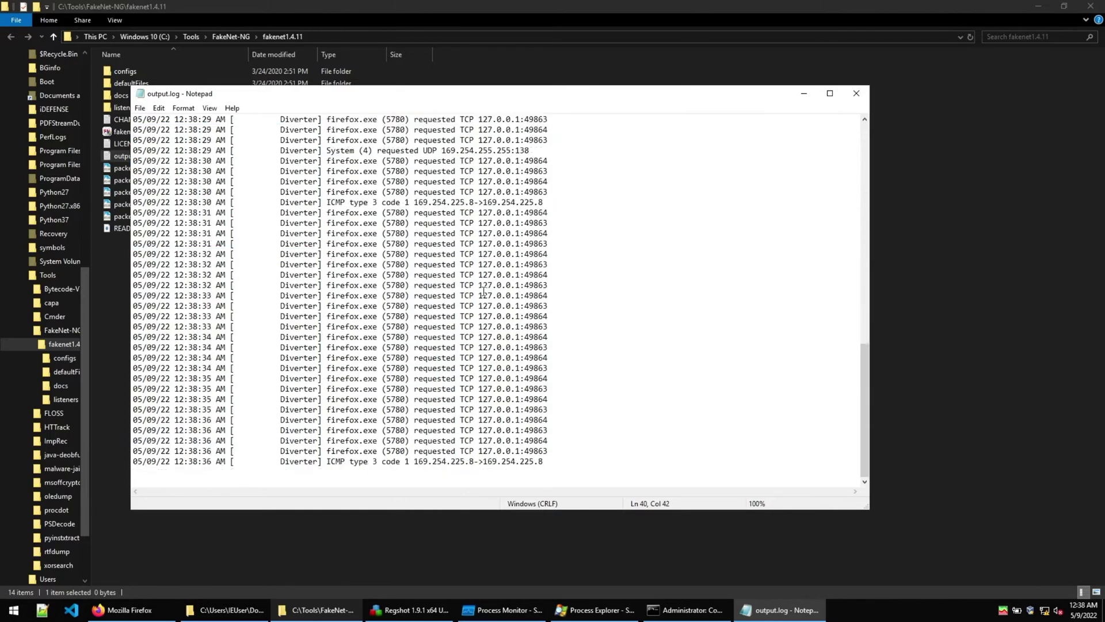
scroll(484, 291, "up", 20)
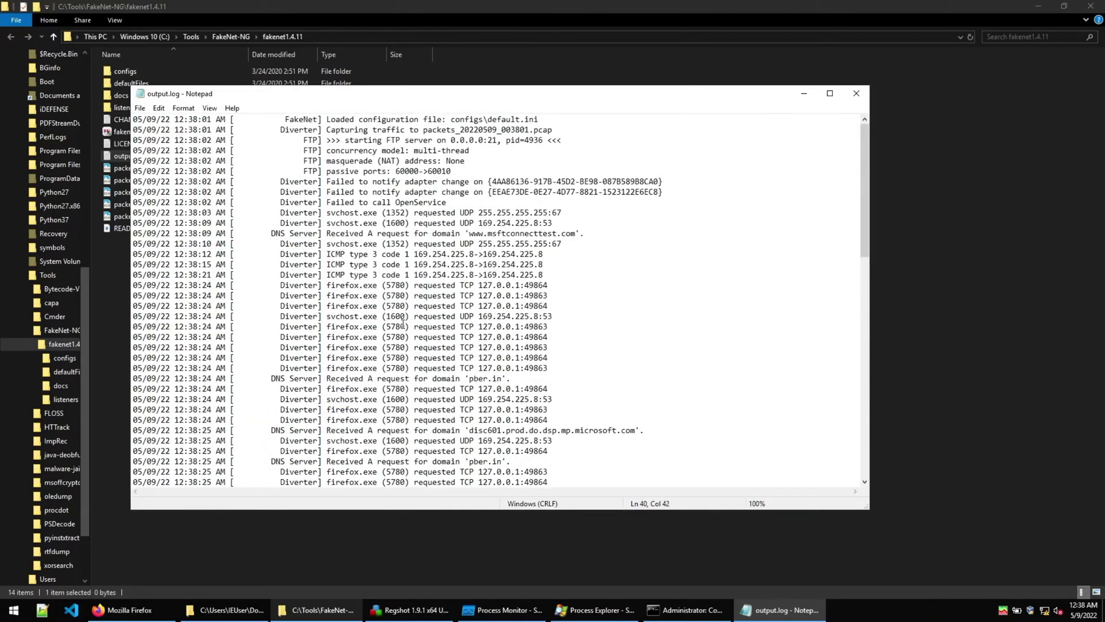
scroll(401, 326, "down", 12)
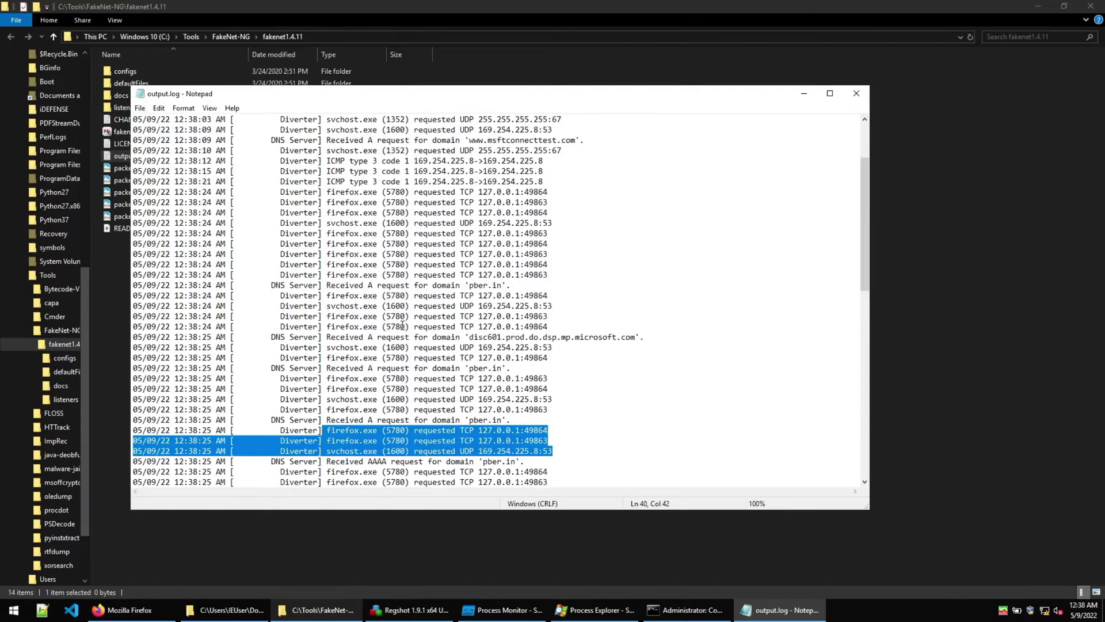
scroll(402, 326, "down", 7)
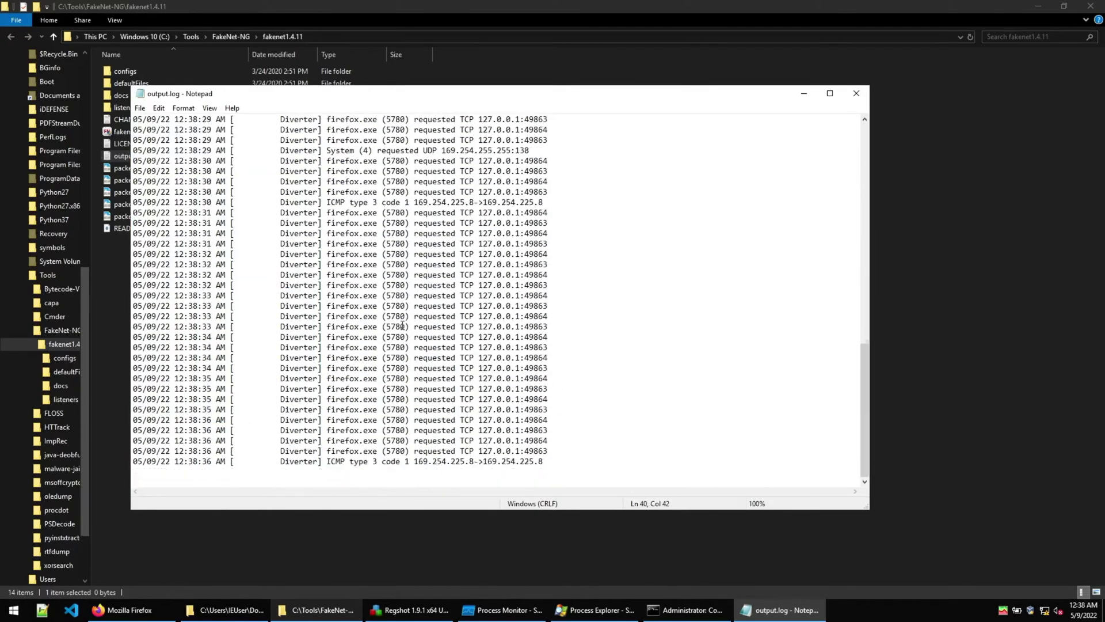
scroll(401, 325, "up", 20)
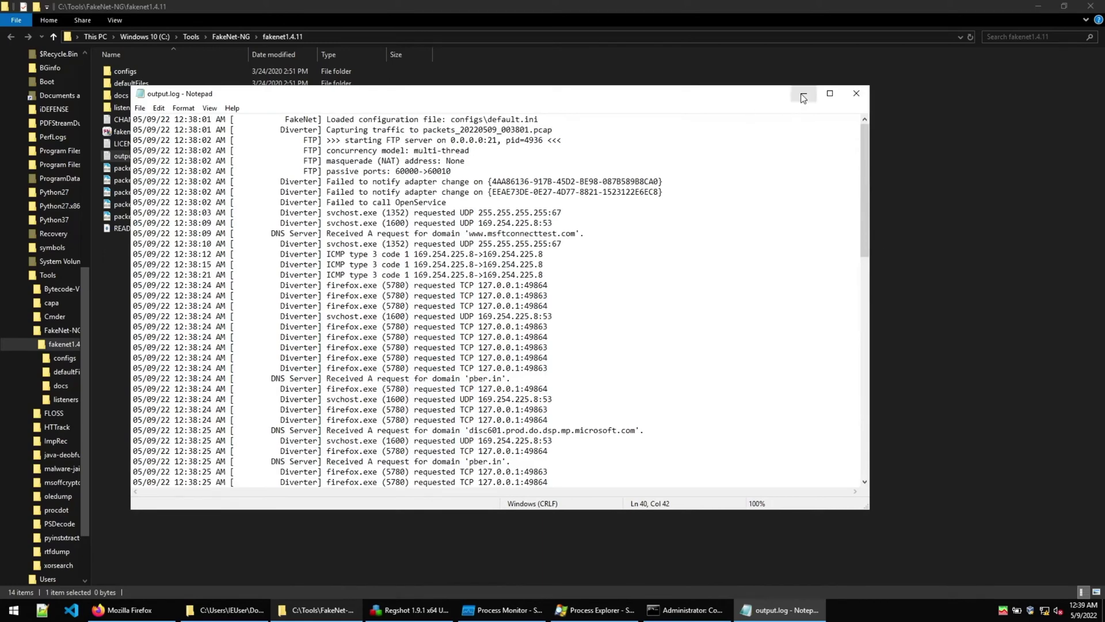
Step: Close Notepad, minimize Explorer, and take Regshot's 1st shot of the registry
left_click(855, 94)
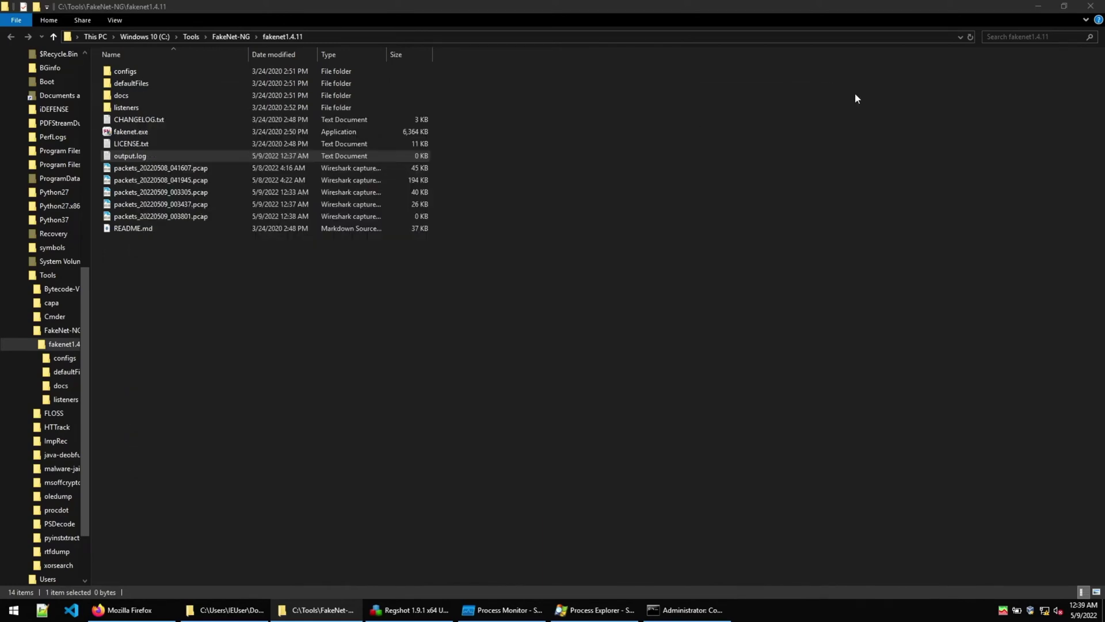
left_click(1037, 6)
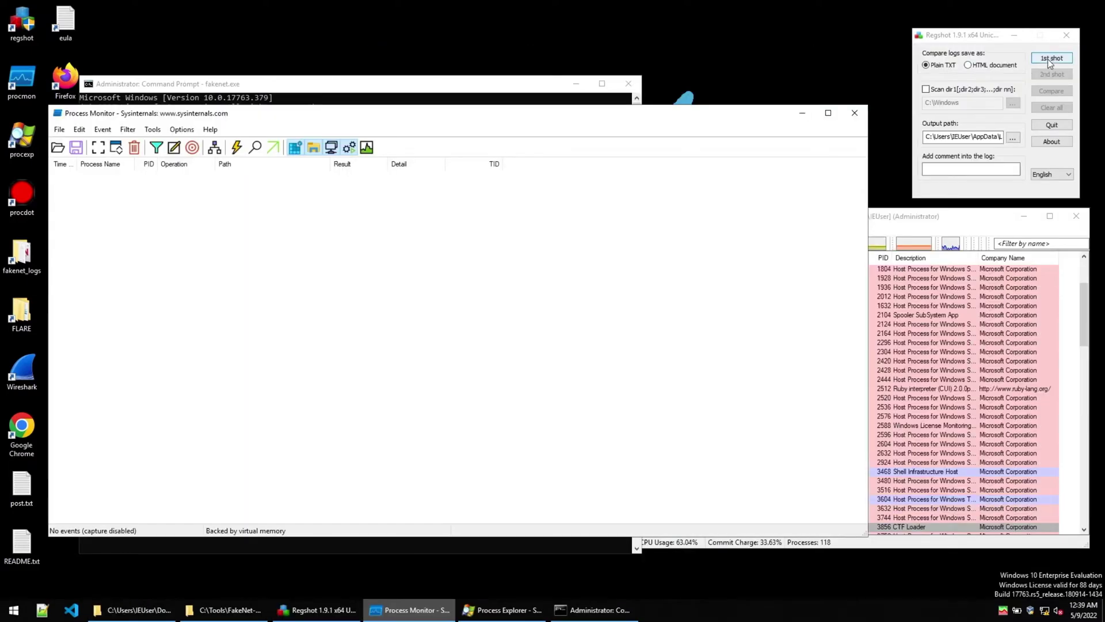
left_click(1048, 59)
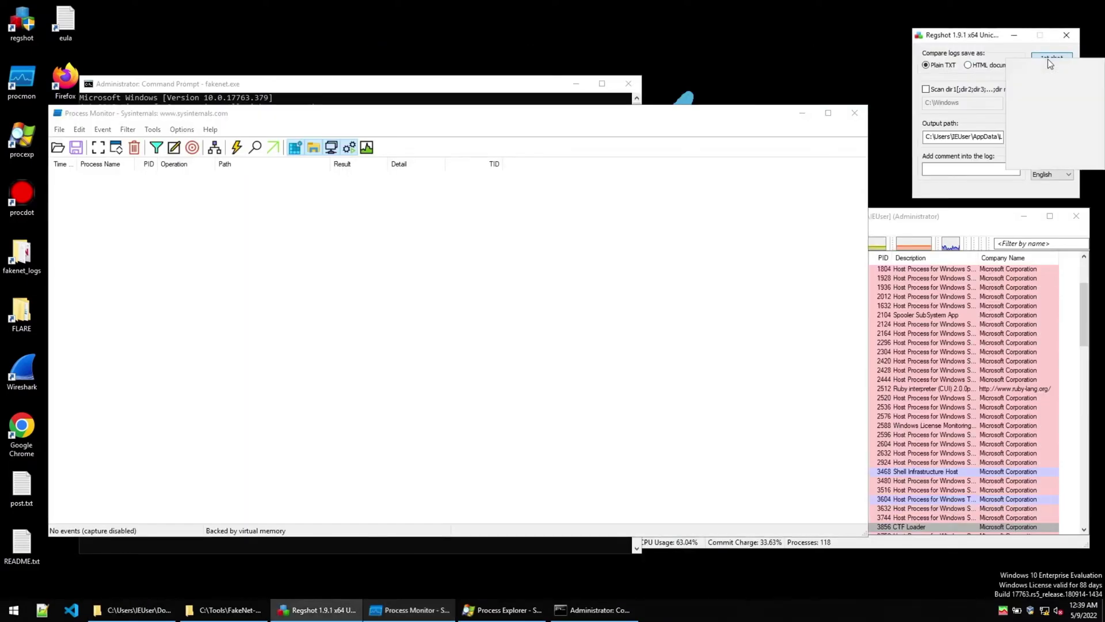
left_click(1044, 63)
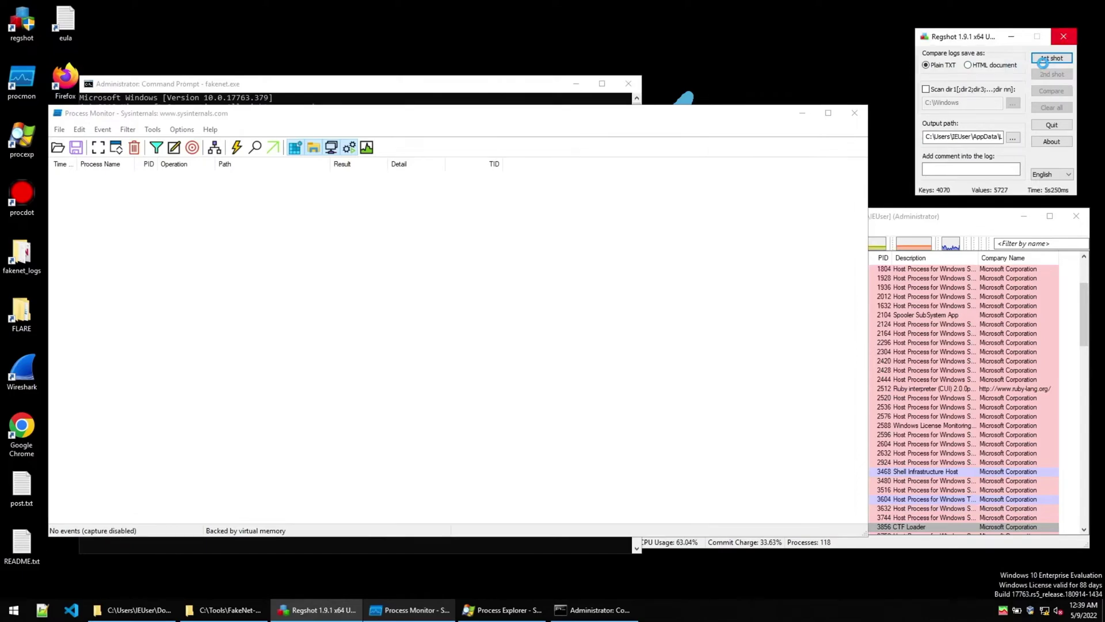
Step: Extract the sample zip with 7-Zip Extract Here, entering the archive password
left_click(127, 615)
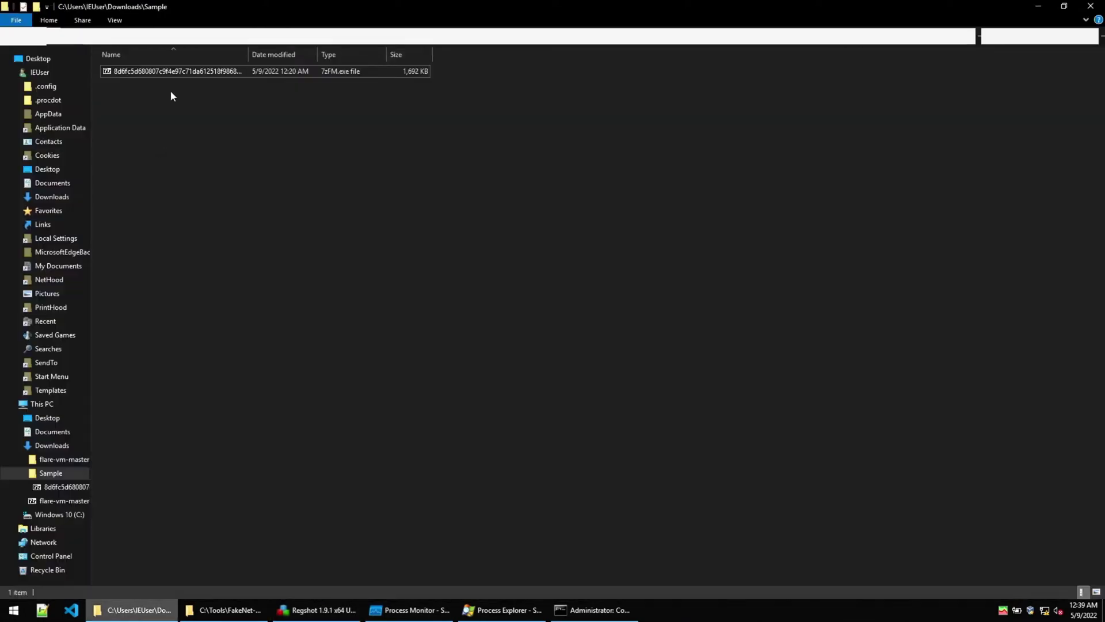
right_click(172, 76)
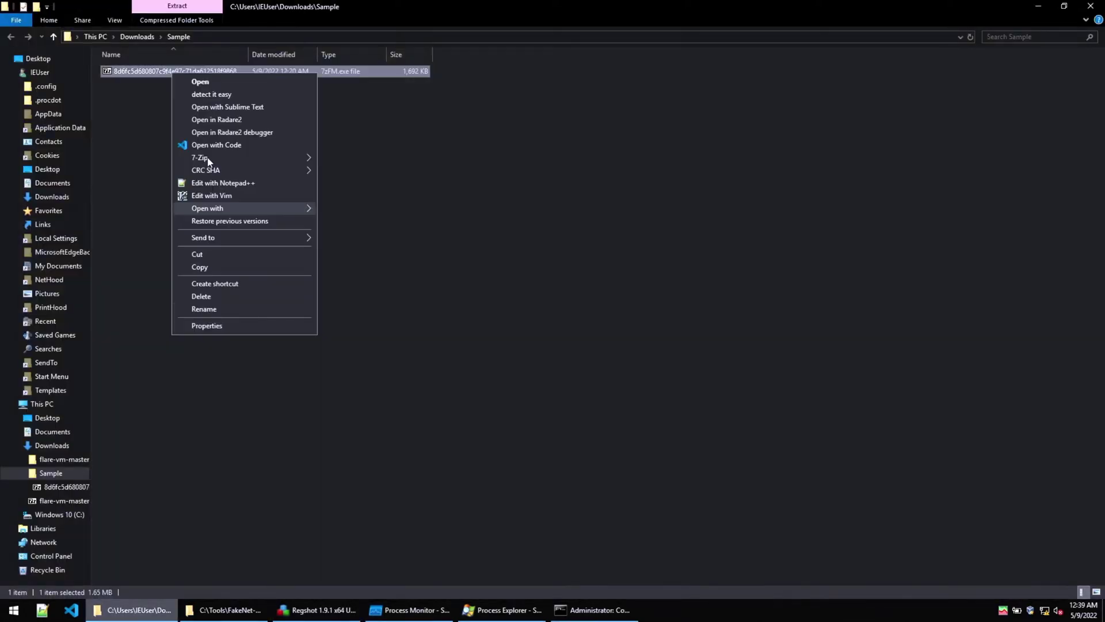
key("Escape")
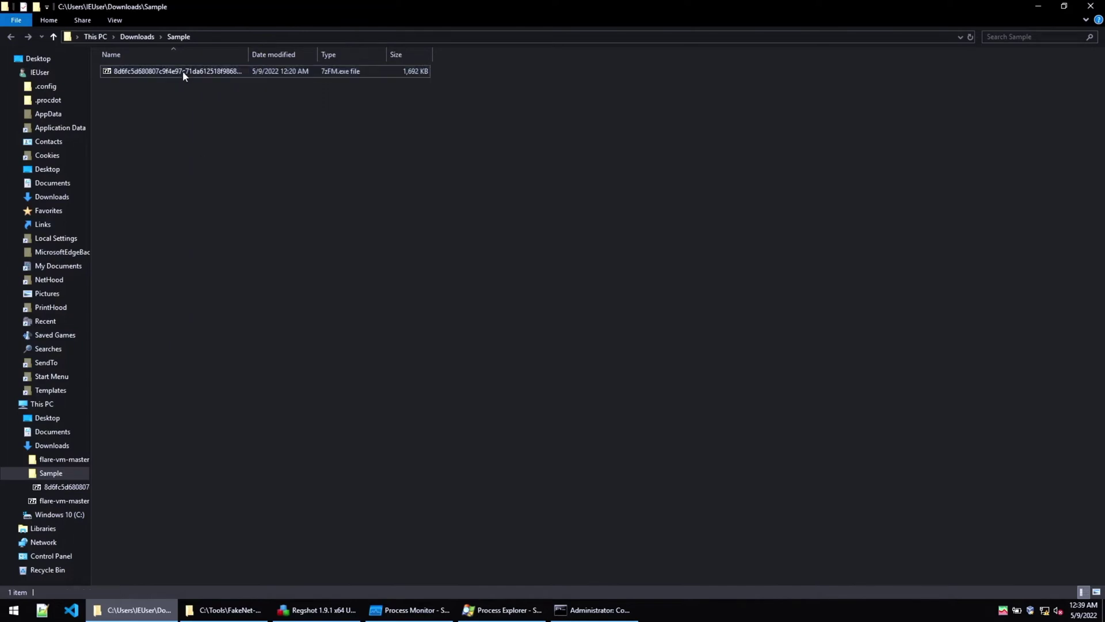
left_click(182, 75)
right_click(182, 75)
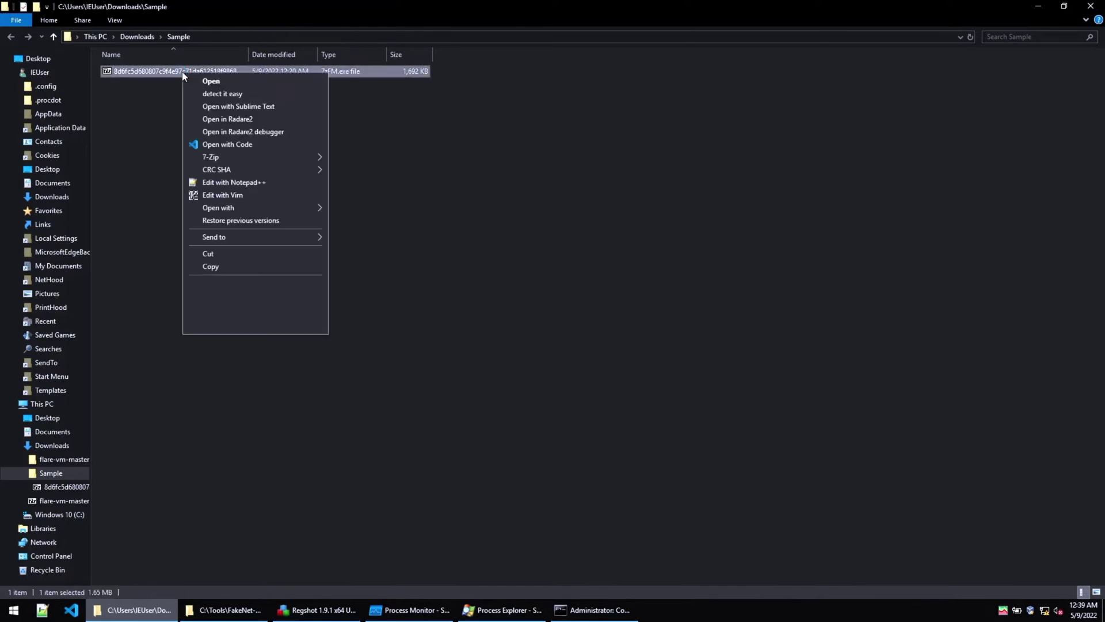
mouse_move(232, 159)
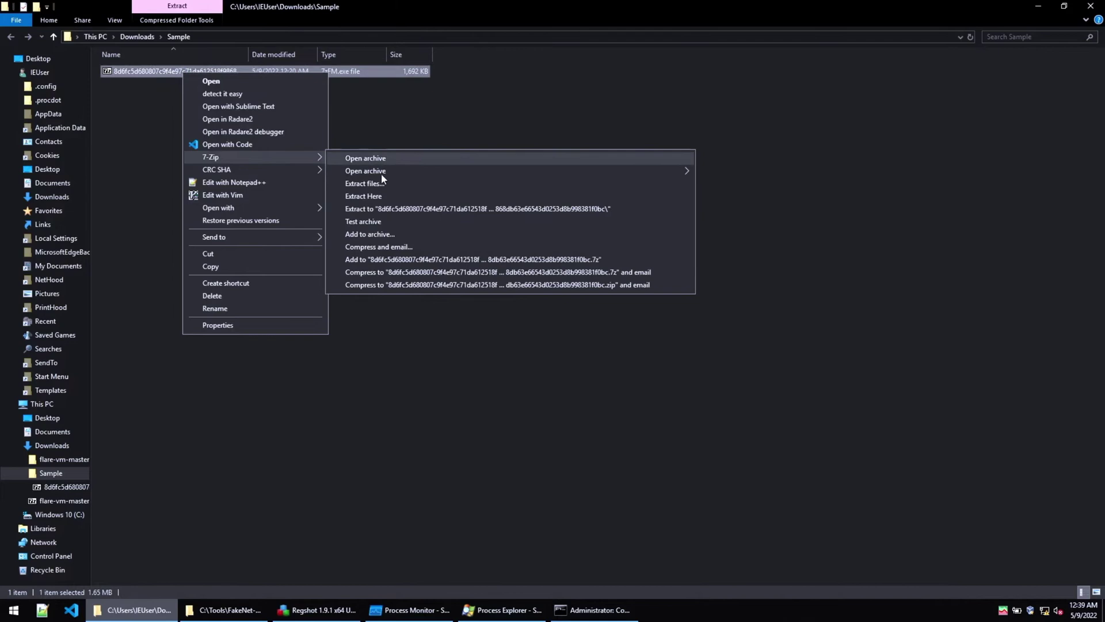
left_click(377, 197)
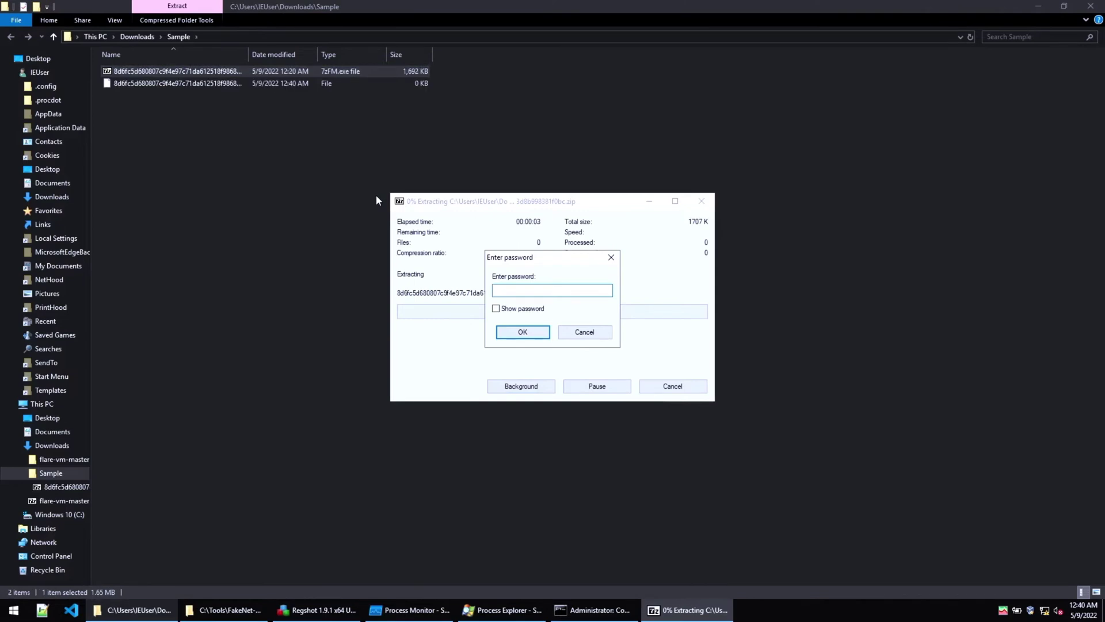
type("infected")
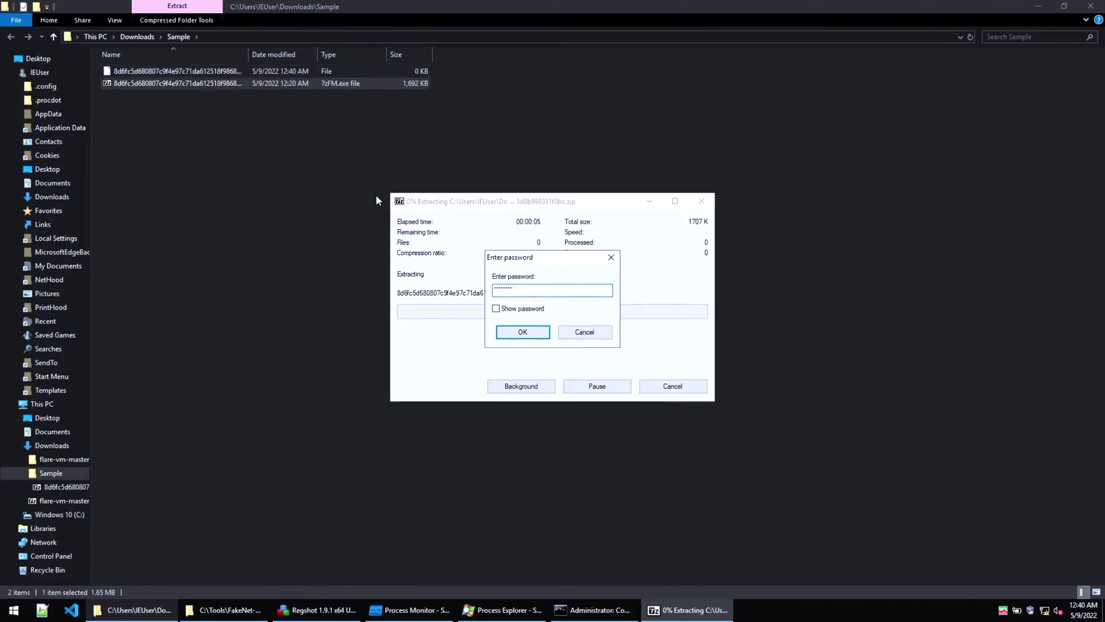
key("Return")
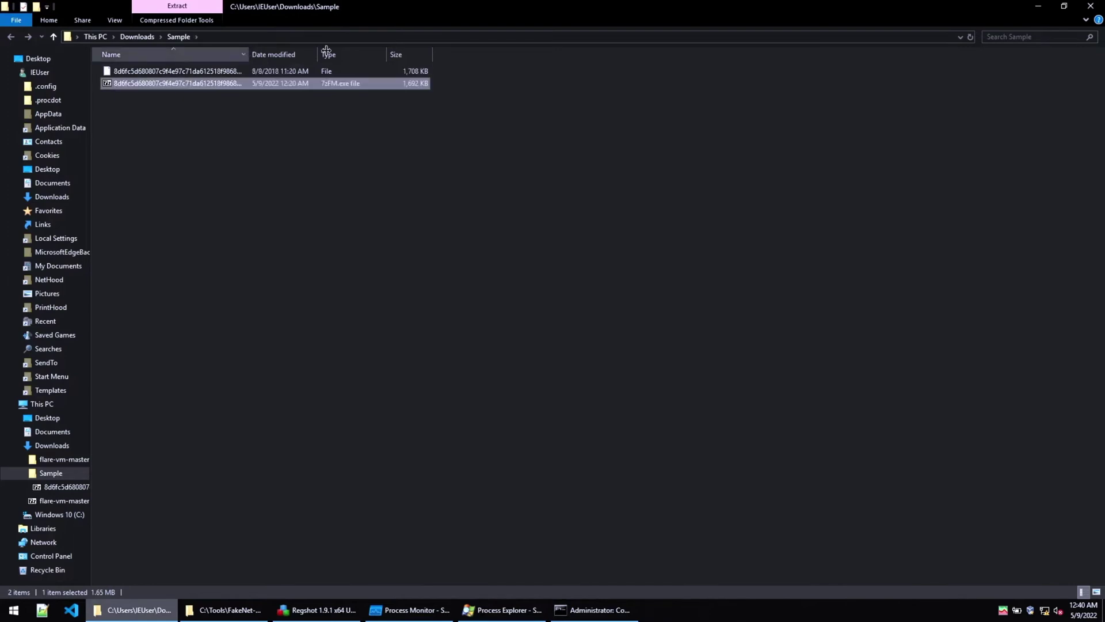
Step: Widen the Name column and rename the extracted 1,708 KB file to adware.exe
left_click_drag(326, 50, 491, 52)
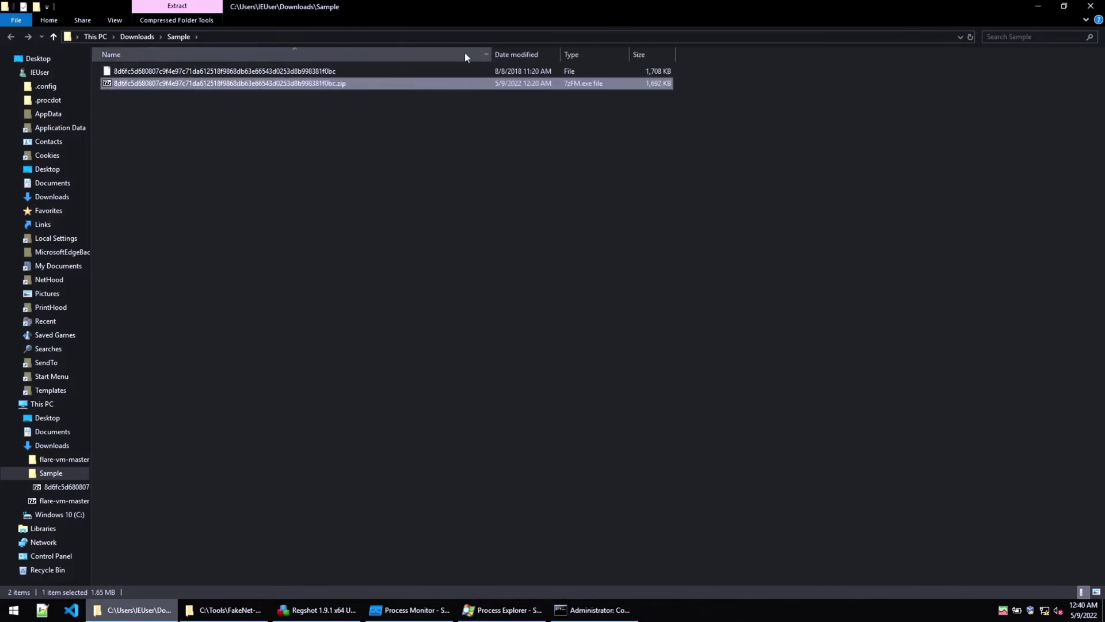
left_click(302, 70)
right_click(303, 71)
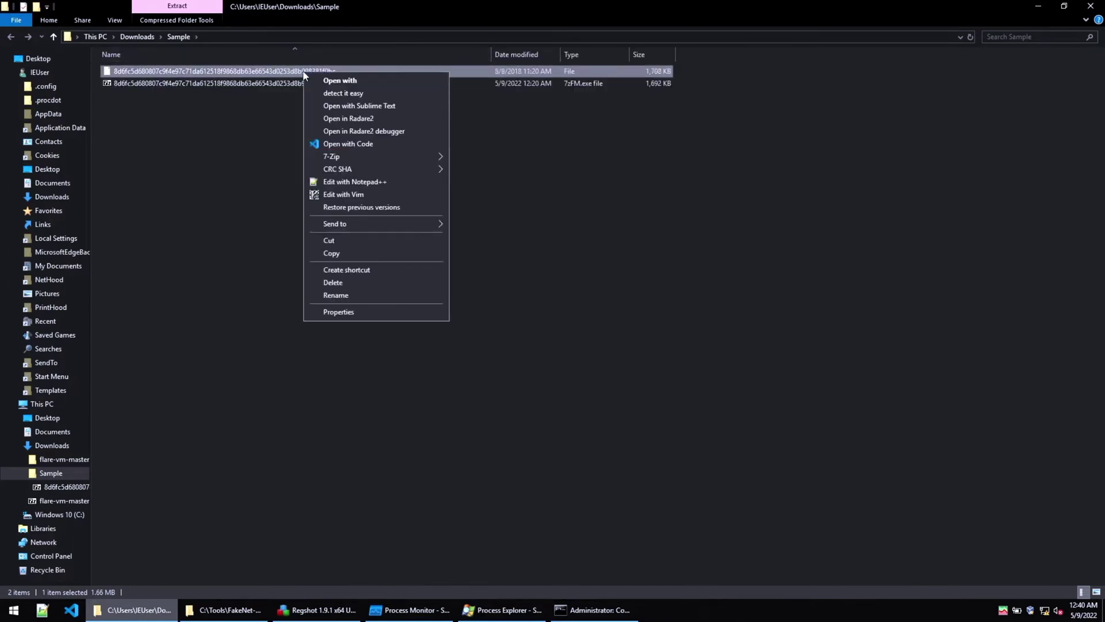
left_click(340, 295)
left_click(346, 71)
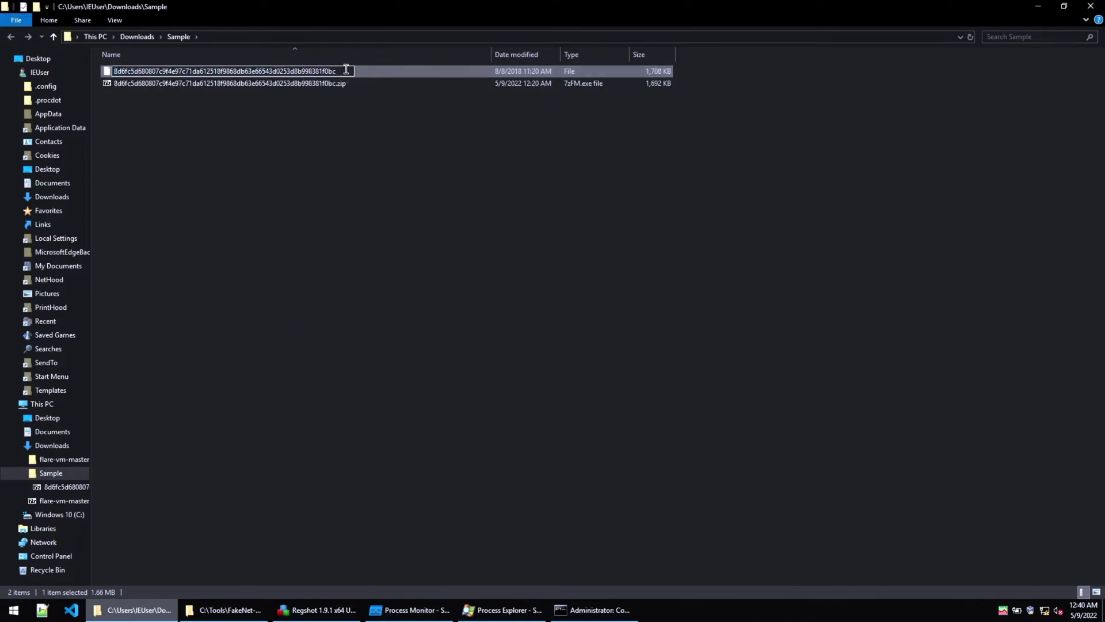
key("BackSpace")
key("BackSpace")
key("BackSpace")
key("BackSpace")
key("BackSpace")
key("BackSpace")
key("BackSpace")
key("BackSpace")
key("BackSpace")
key("BackSpace")
key("BackSpace")
key("BackSpace")
key("BackSpace")
key("BackSpace")
key("BackSpace")
key("BackSpace")
key("BackSpace")
key("BackSpace")
key("BackSpace")
key("BackSpace")
key("BackSpace")
key("BackSpace")
key("BackSpace")
key("BackSpace")
key("BackSpace")
key("BackSpace")
key("BackSpace")
key("BackSpace")
key("BackSpace")
key("BackSpace")
key("BackSpace")
key("BackSpace")
key("BackSpace")
key("BackSpace")
key("BackSpace")
key("BackSpace")
key("BackSpace")
key("BackSpace")
key("BackSpace")
key("BackSpace")
key("BackSpace")
key("BackSpace")
key("BackSpace")
key("BackSpace")
key("BackSpace")
key("BackSpace")
key("BackSpace")
key("BackSpace")
key("BackSpace")
key("BackSpace")
key("BackSpace")
key("BackSpace")
key("BackSpace")
key("BackSpace")
key("BackSpace")
key("BackSpace")
key("BackSpace")
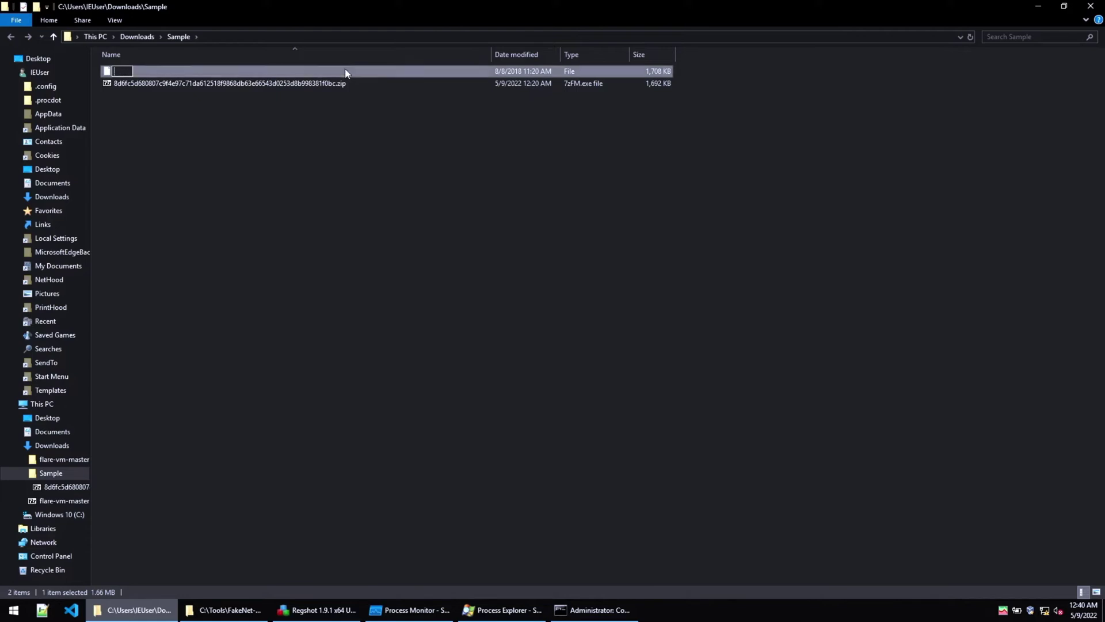
type("adware.exe")
left_click(296, 148)
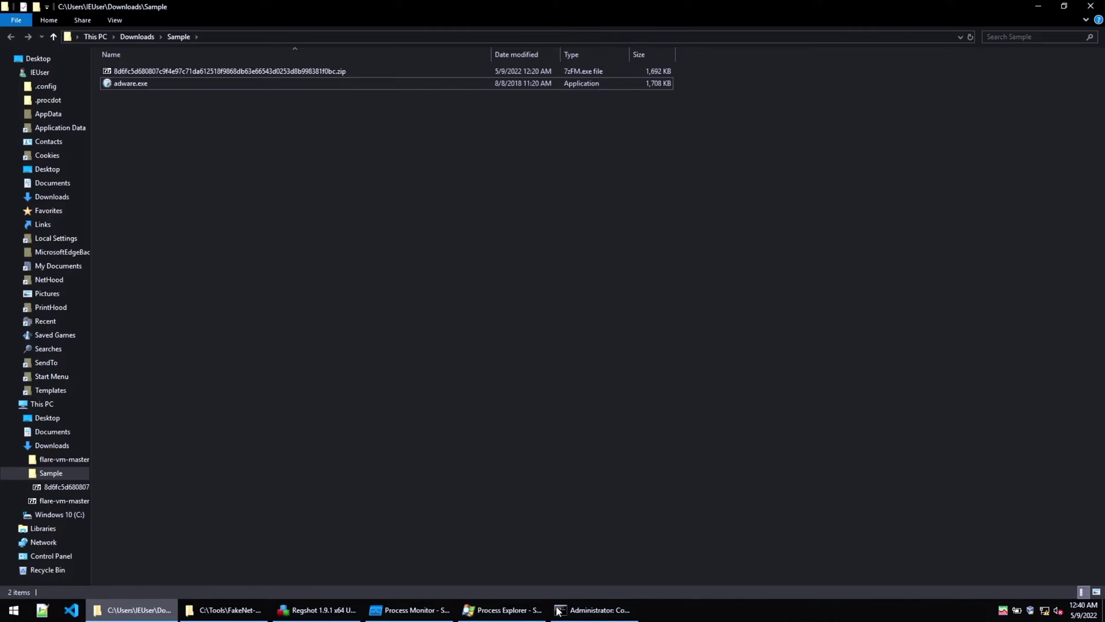
Step: Retake Regshot's first registry snapshot and select adware.exe in the Sample folder
left_click(317, 612)
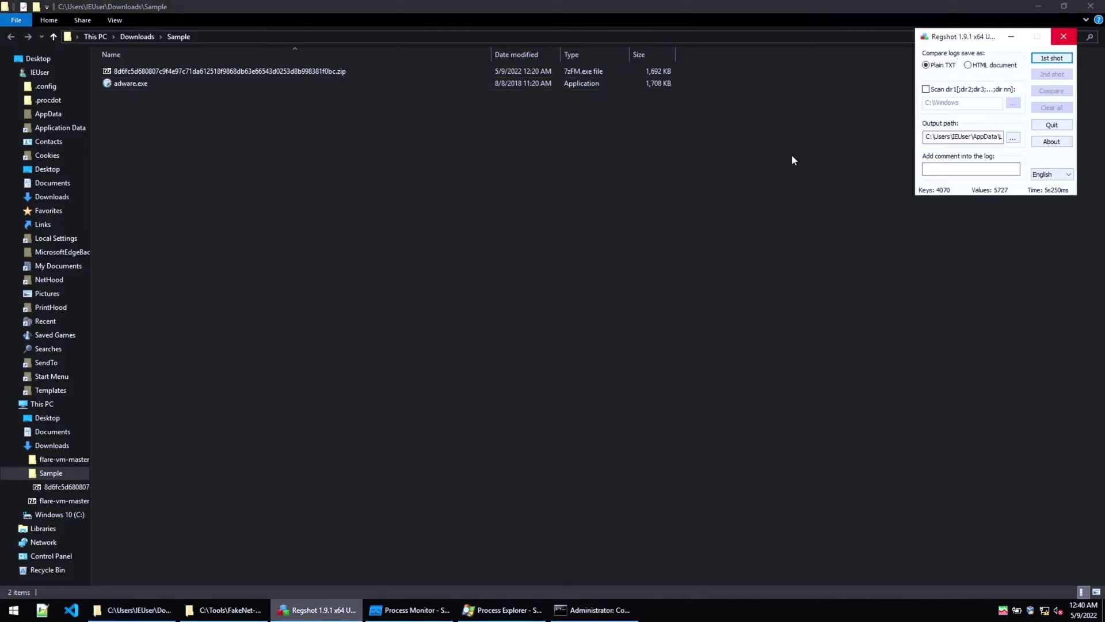
left_click(1051, 57)
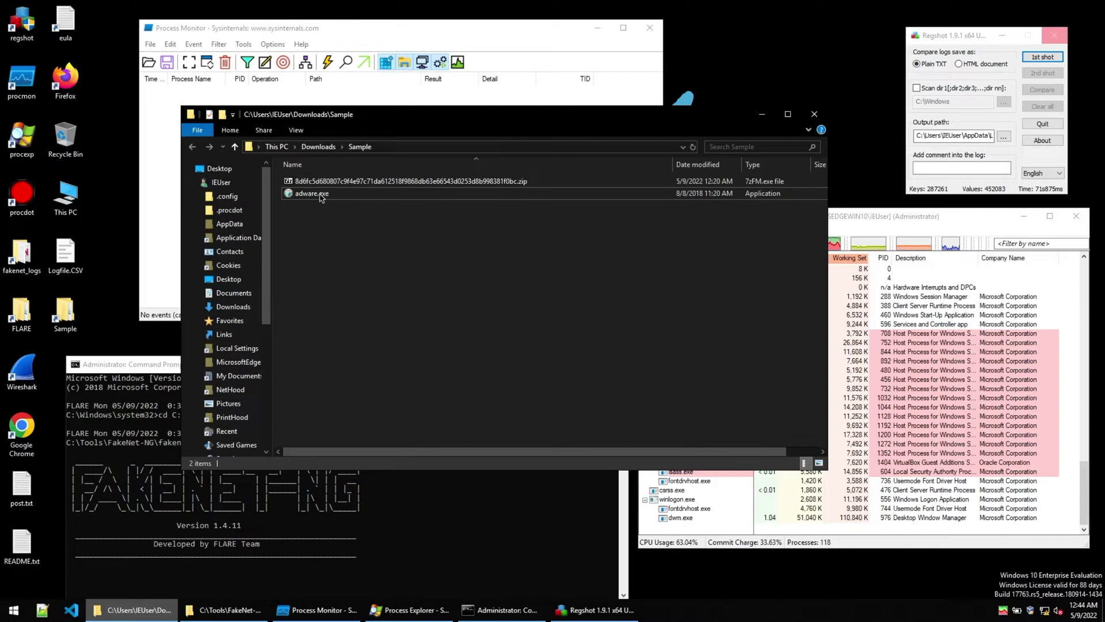
left_click(320, 195)
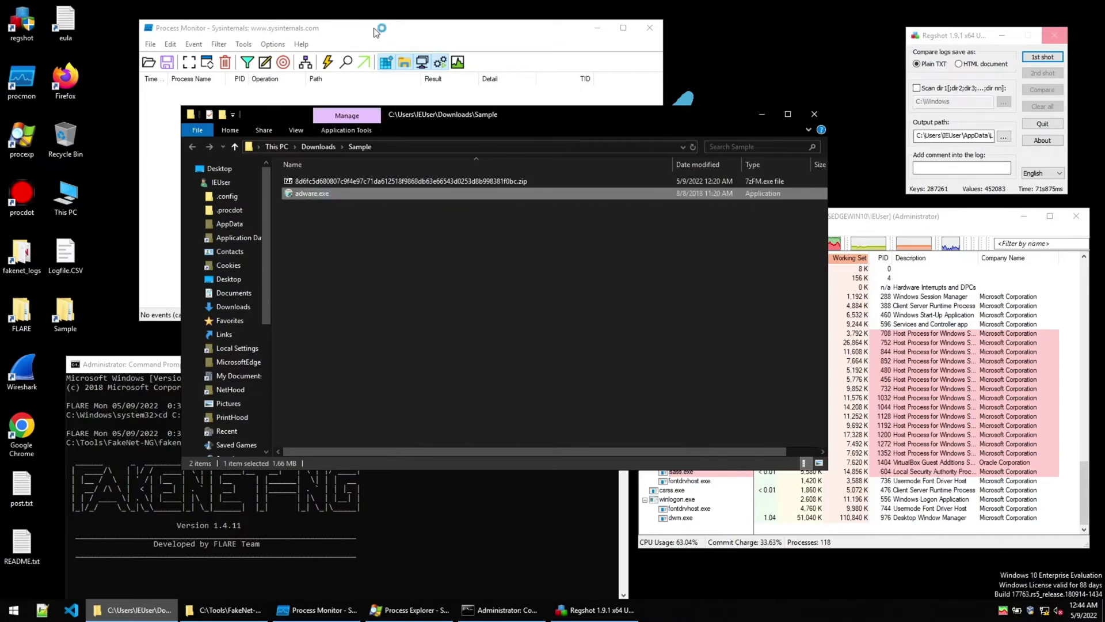
Step: Start Process Monitor capturing live system events, then bring up Process Explorer
left_click(289, 44)
left_click(190, 62)
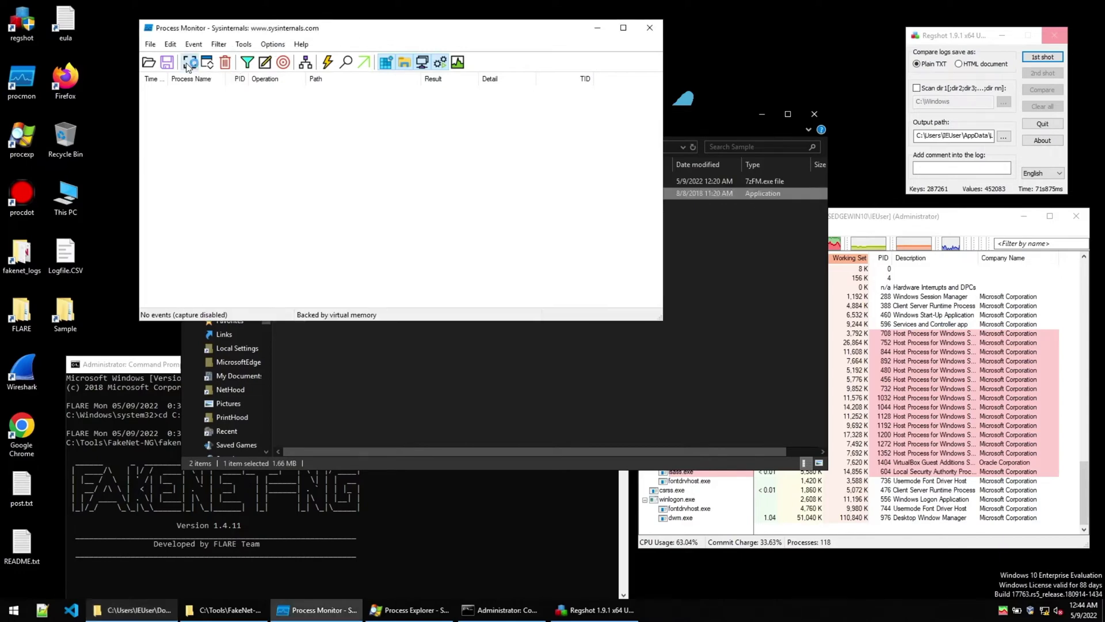
left_click(882, 216)
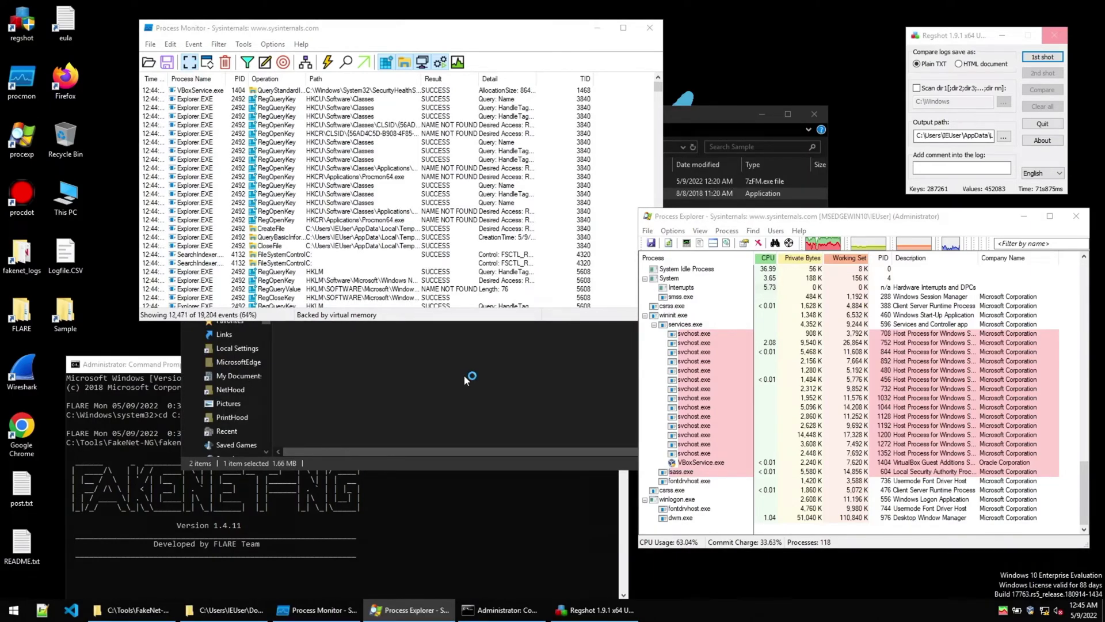
Step: Watch adware.exe vanish from the Sample folder, leaving the archive and del_nsis_bat.cmd
left_click(703, 115)
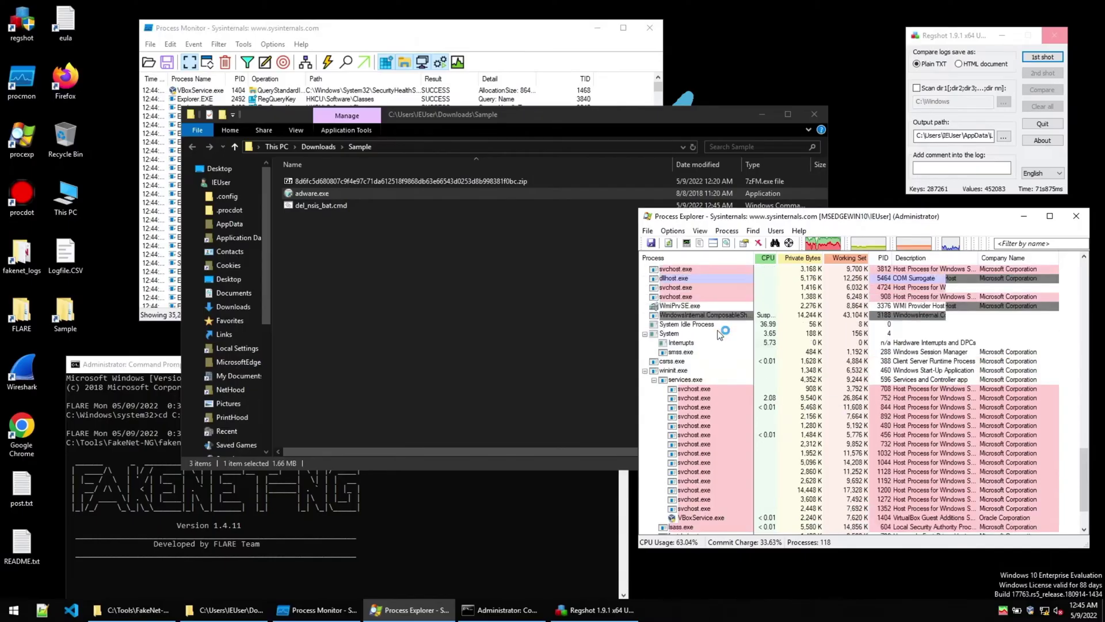
scroll(717, 330, "up", 10)
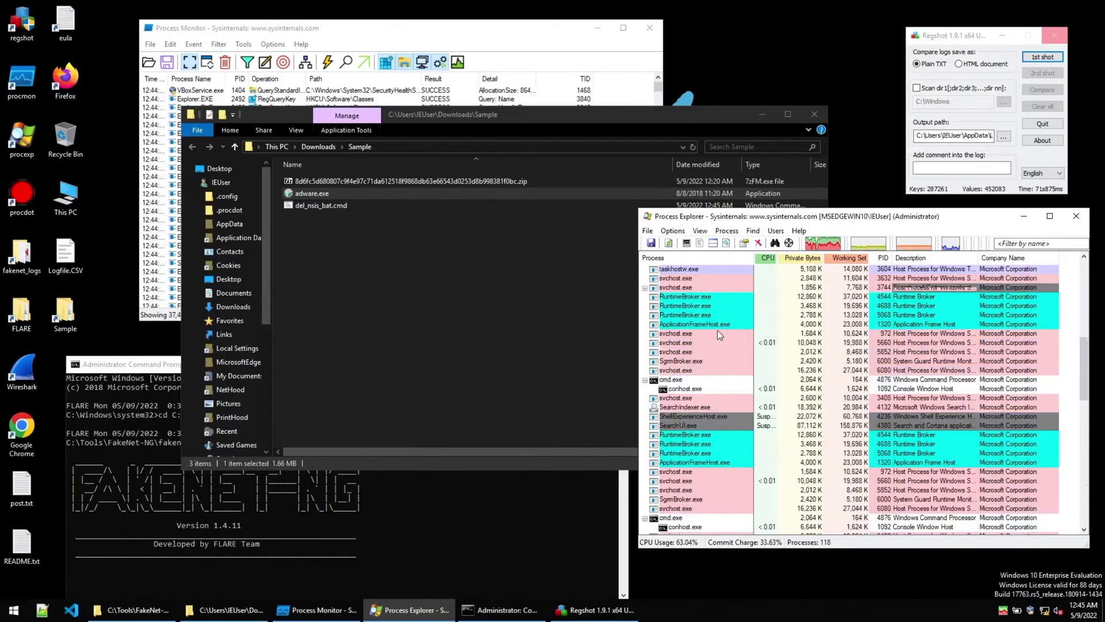
scroll(717, 330, "up", 6)
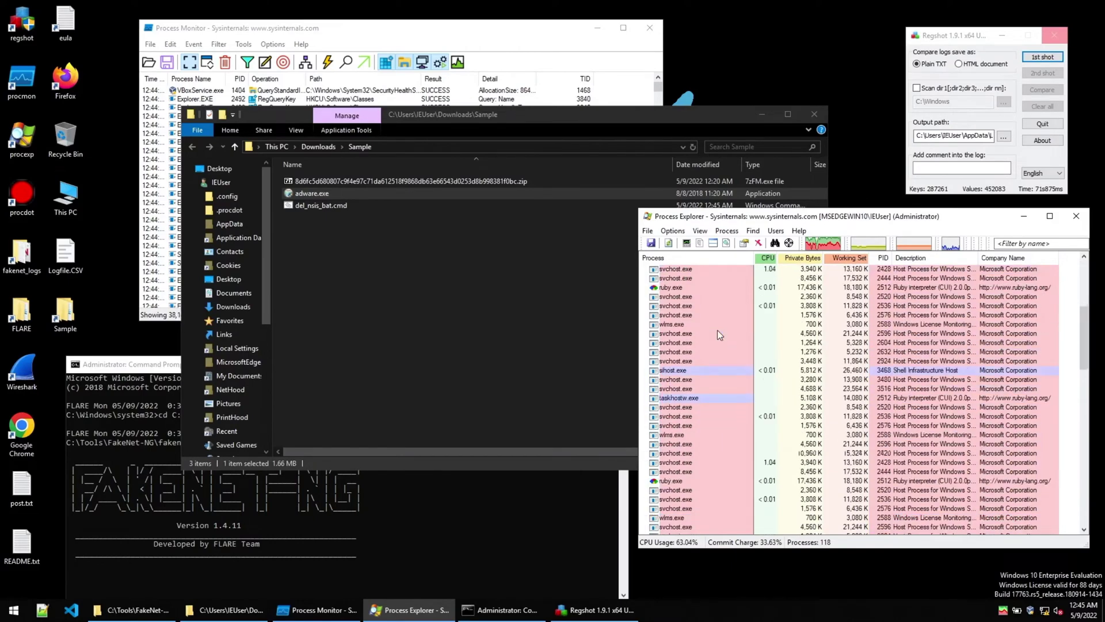
scroll(718, 330, "down", 15)
scroll(718, 330, "up", 20)
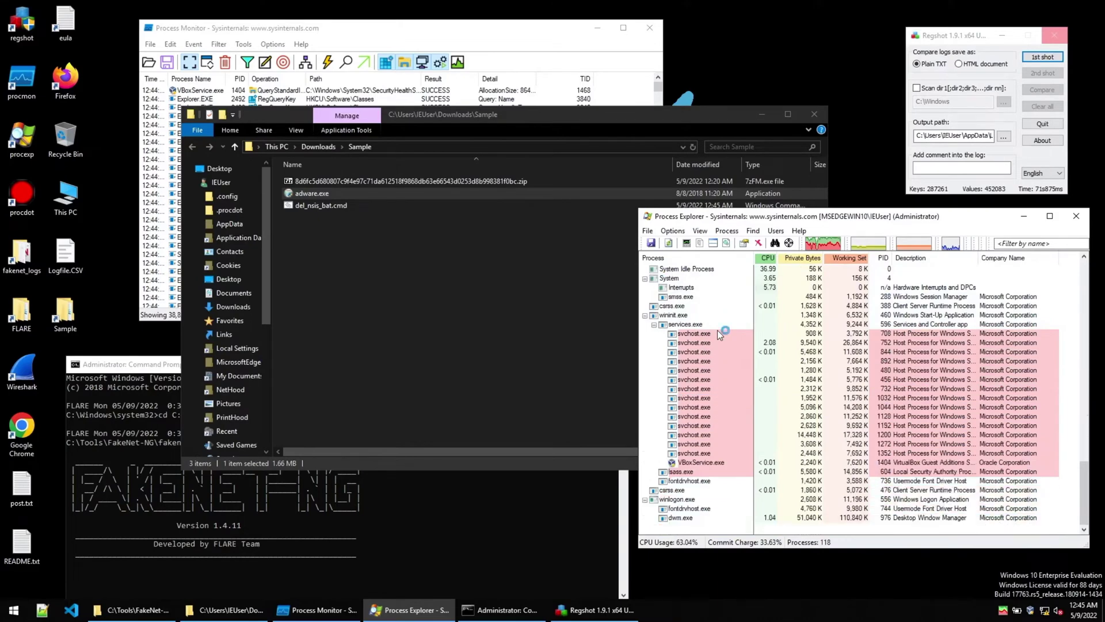
mouse_move(720, 320)
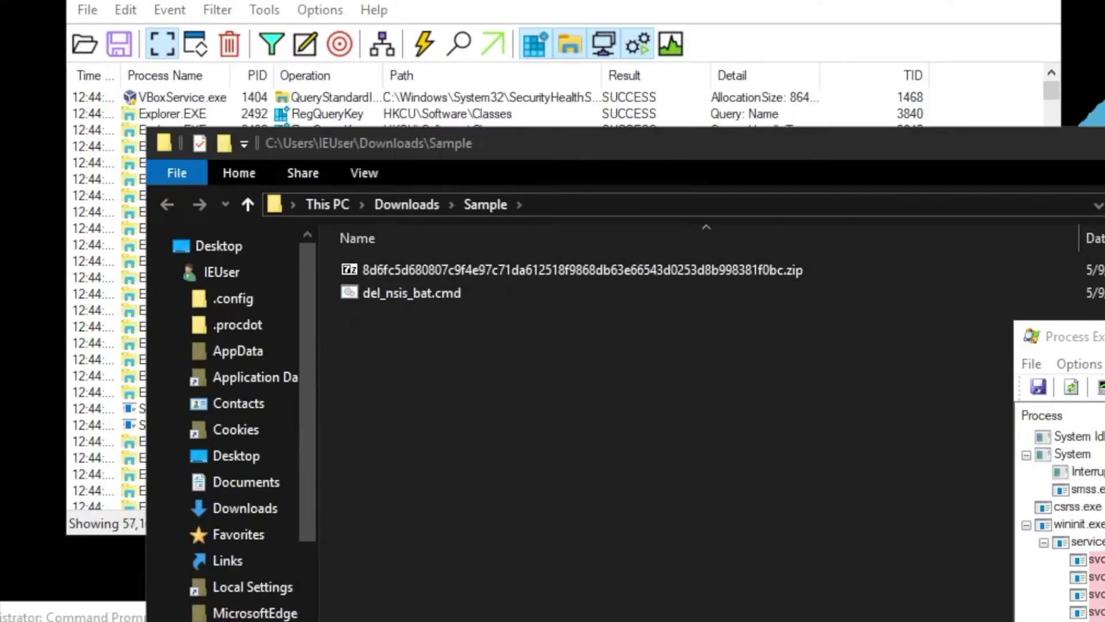
Step: Close the Sample folder window and return to Process Explorer's process list
left_click(162, 49)
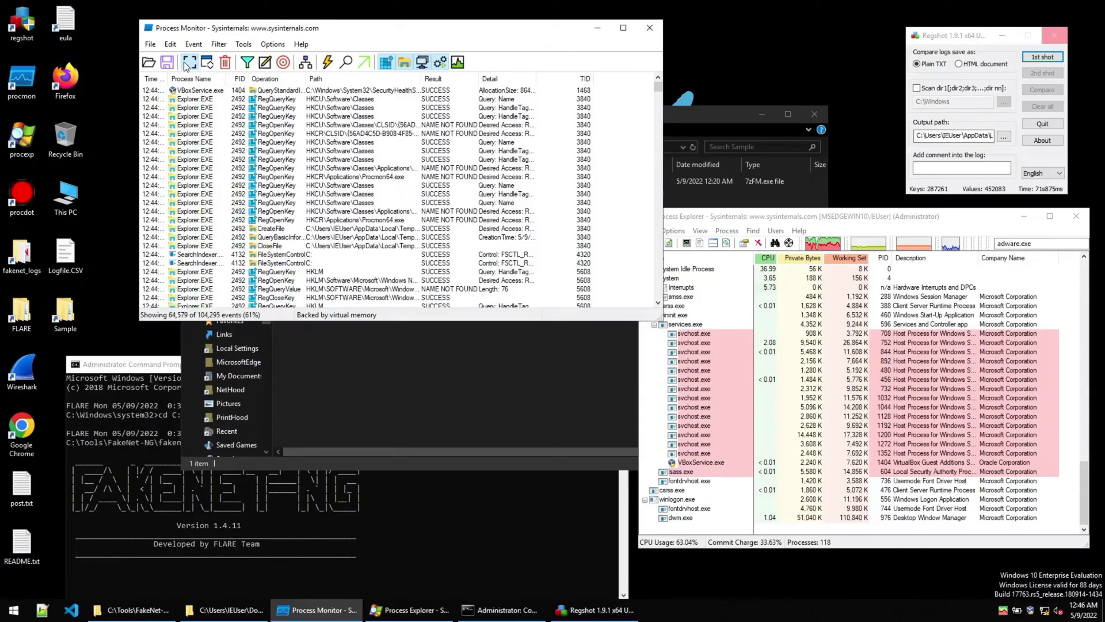
key("alt+Tab")
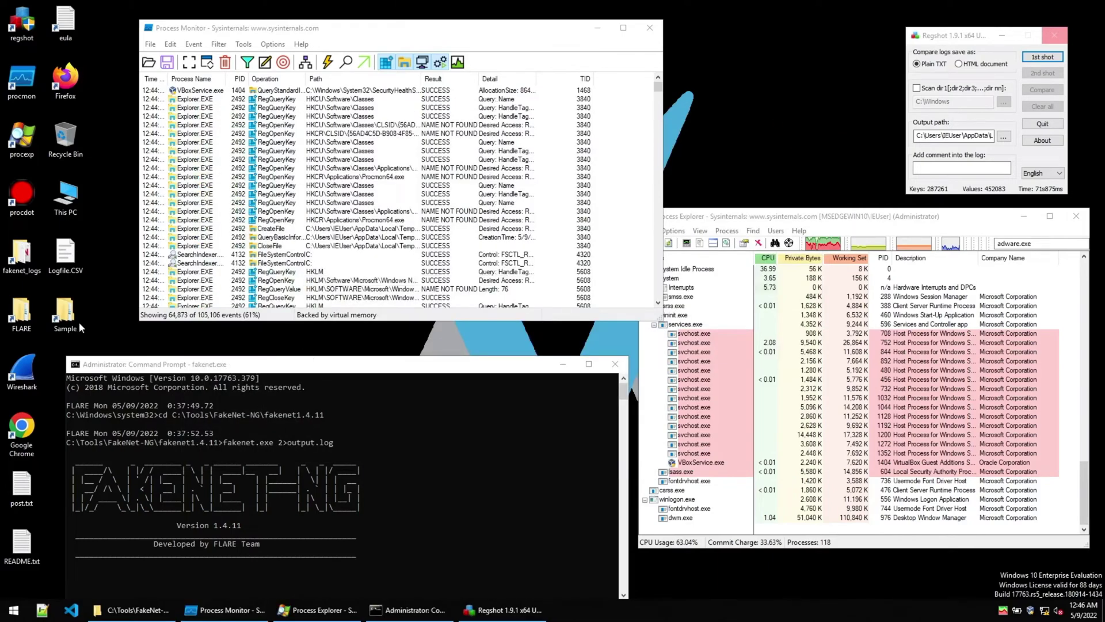
left_click(861, 214)
scroll(862, 374, "down", 10)
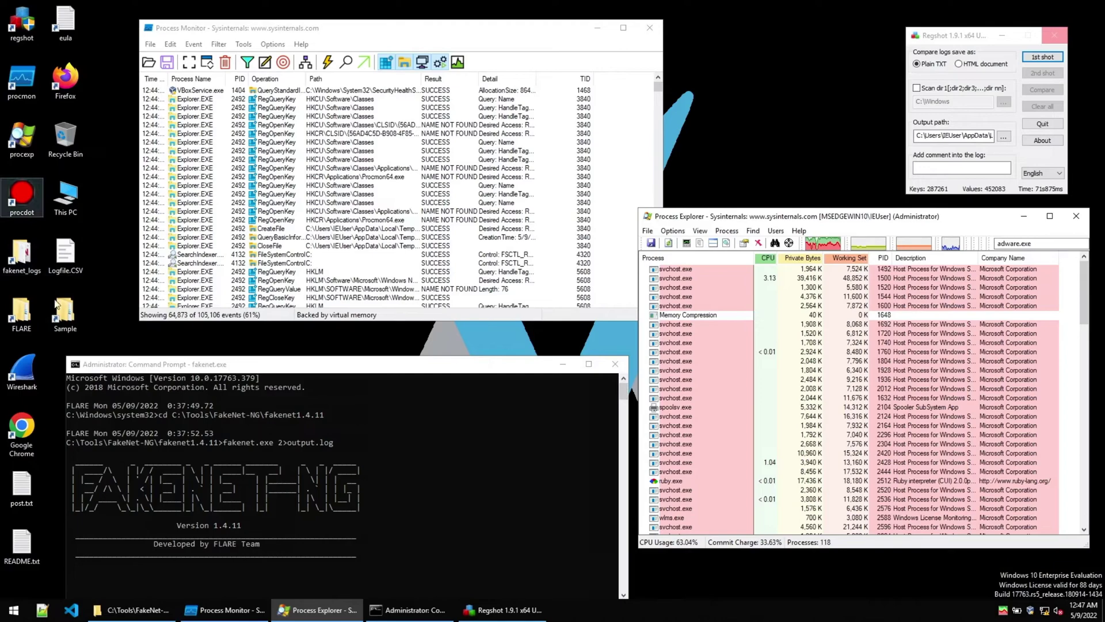
Step: Search FakeNet's output.log for adware.exe, find no match, and minimize the log
left_click(145, 611)
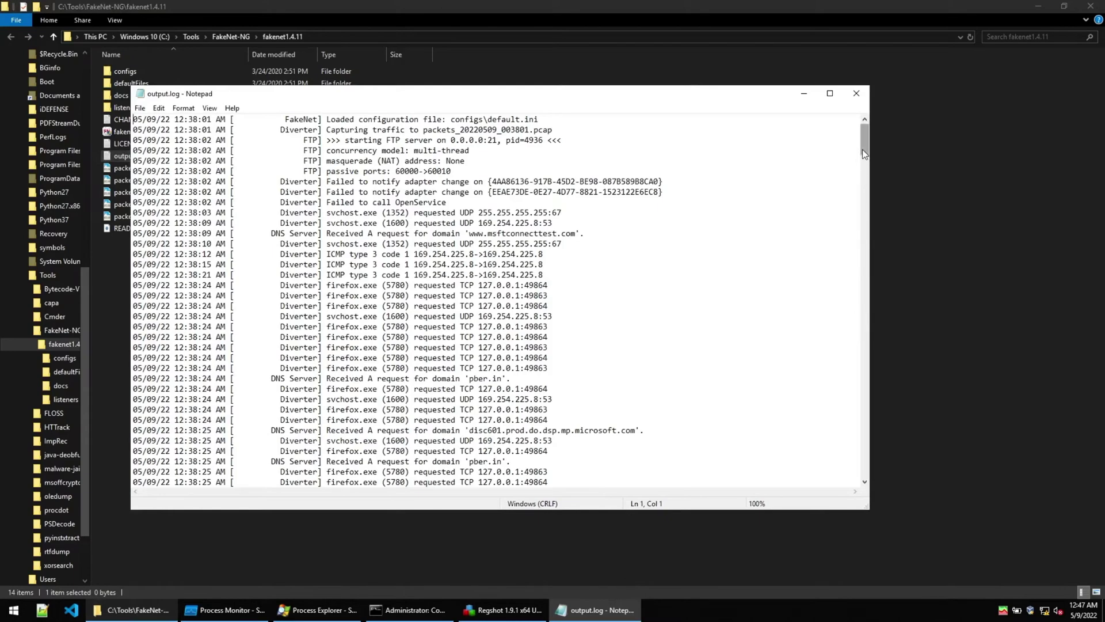
scroll(862, 149, "down", 5)
scroll(403, 288, "up", 5)
key("ctrl+f")
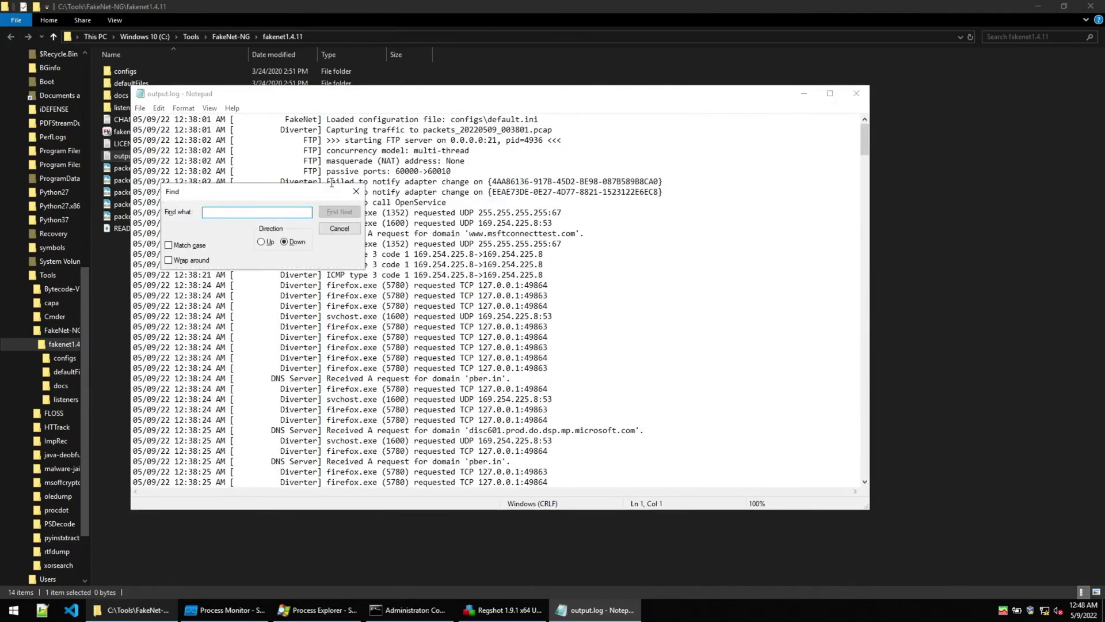
type("adware.exe")
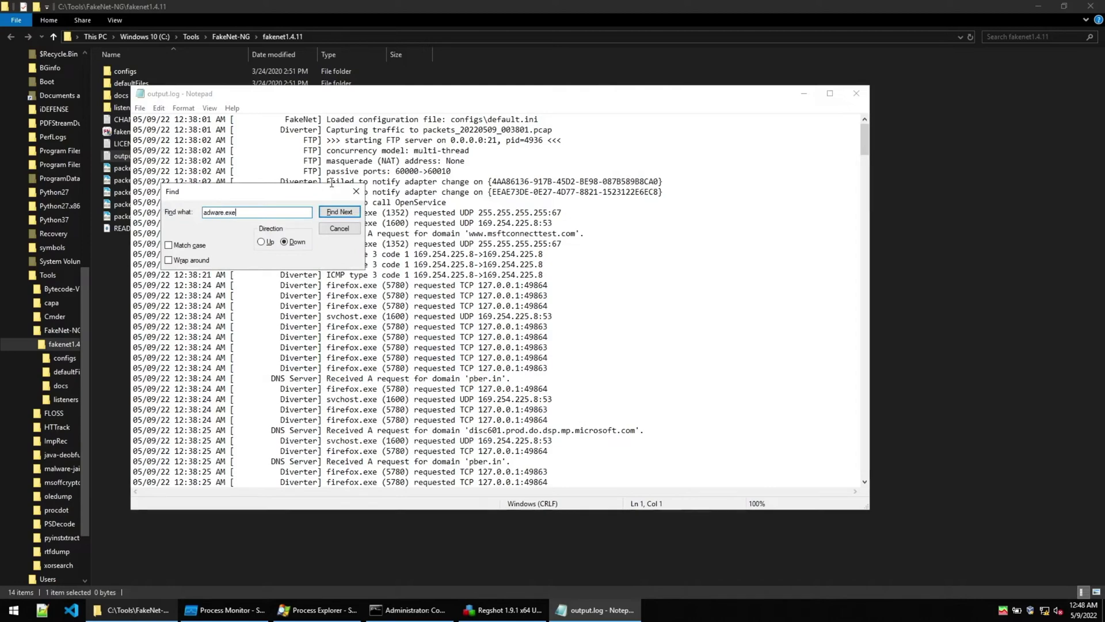
key("Return")
key("Escape")
key("Escape")
scroll(385, 300, "down", 13)
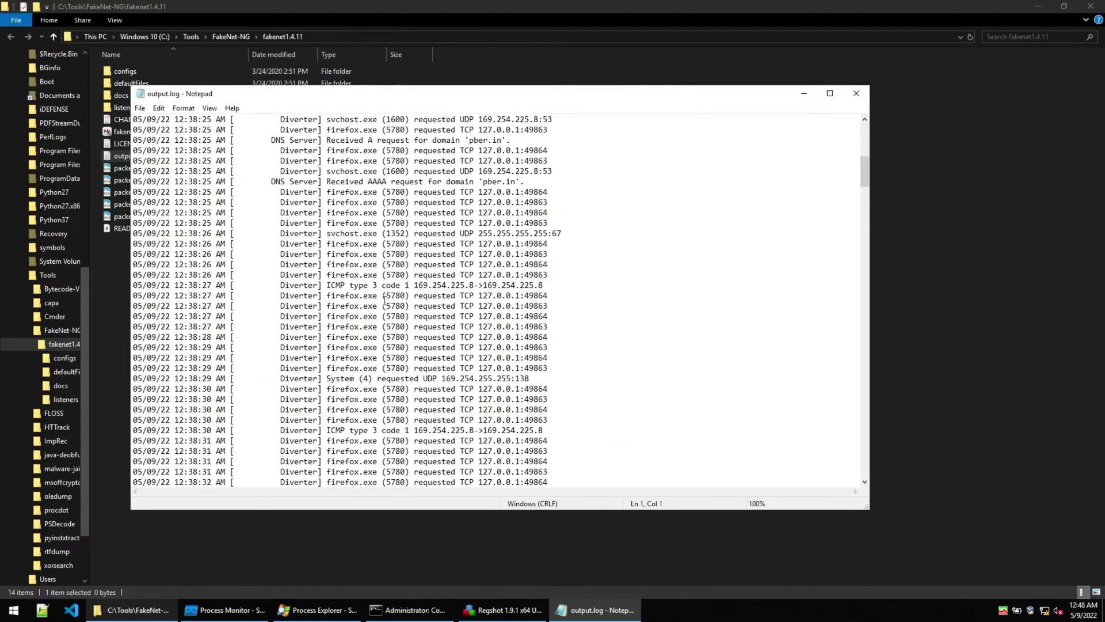
scroll(385, 299, "up", 2)
scroll(385, 299, "down", 5)
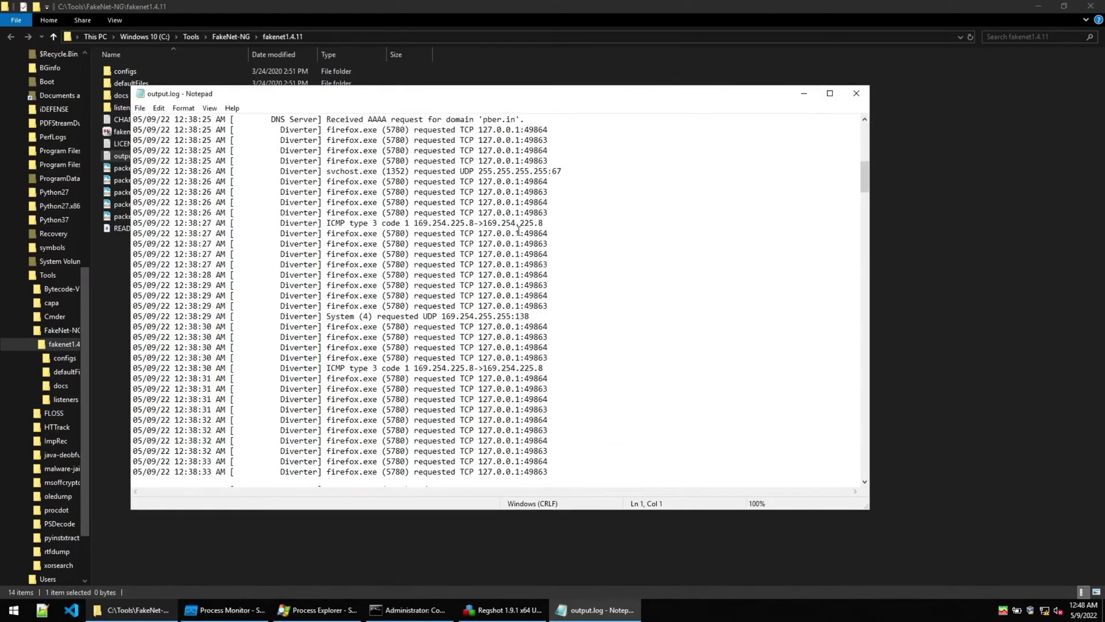
left_click(803, 95)
Step: Save the events displayed with the current filter as Comma-Separated Values to Logfile1.CSV
left_click(1036, 5)
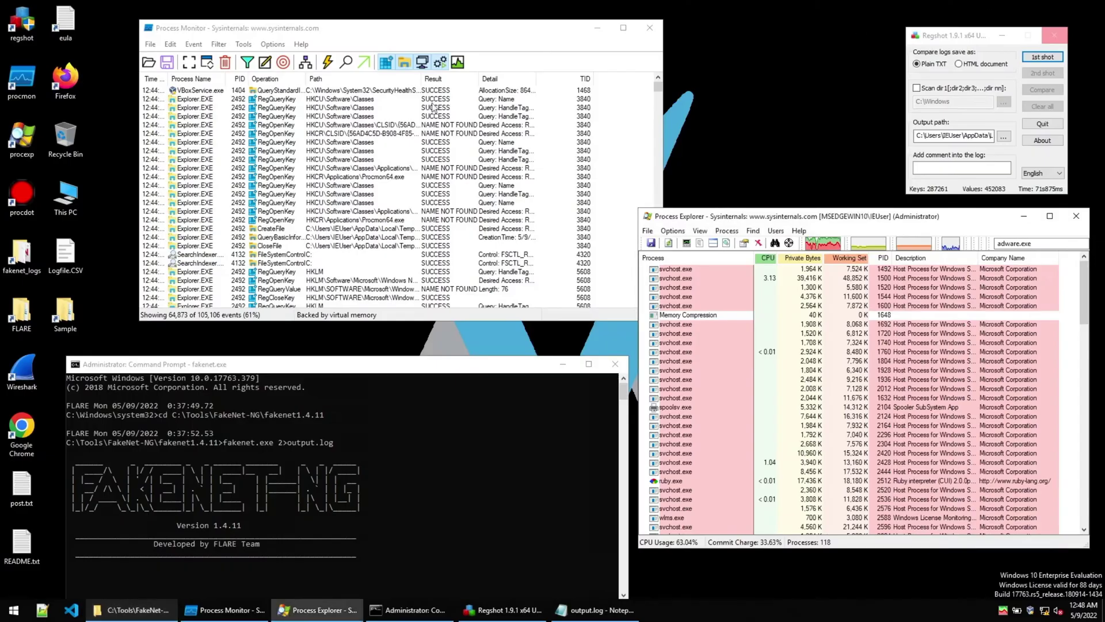
left_click(149, 45)
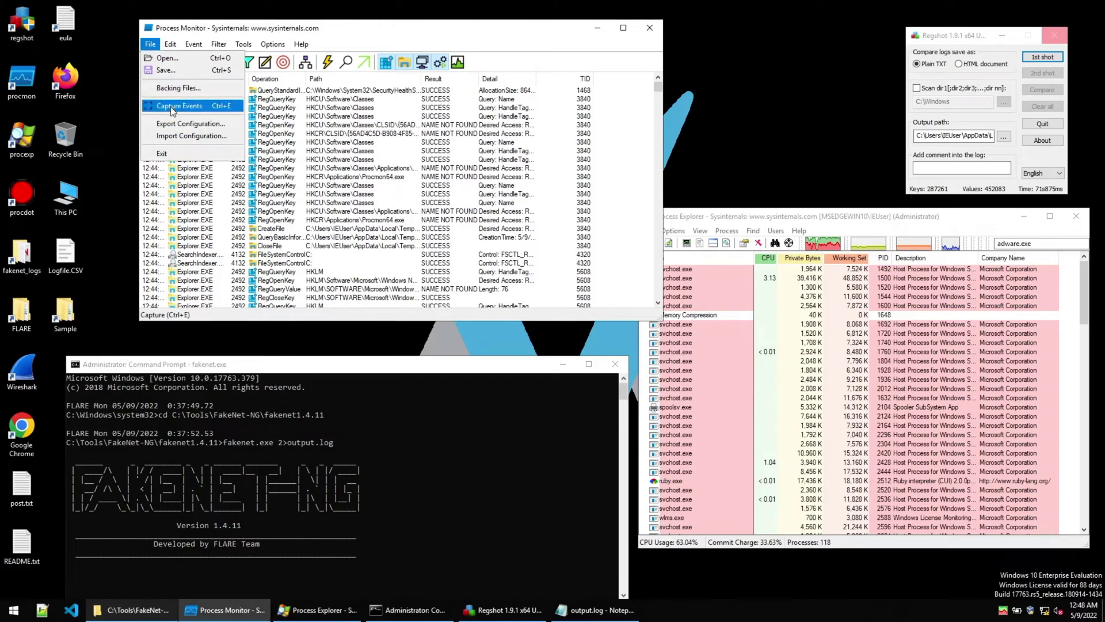
left_click(171, 71)
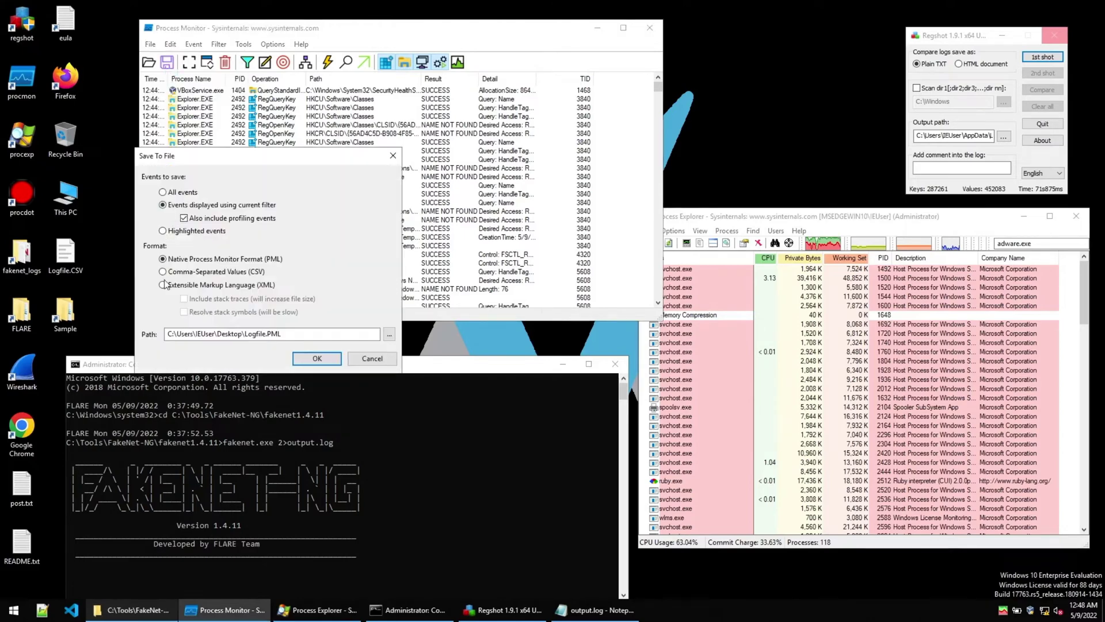
left_click(163, 272)
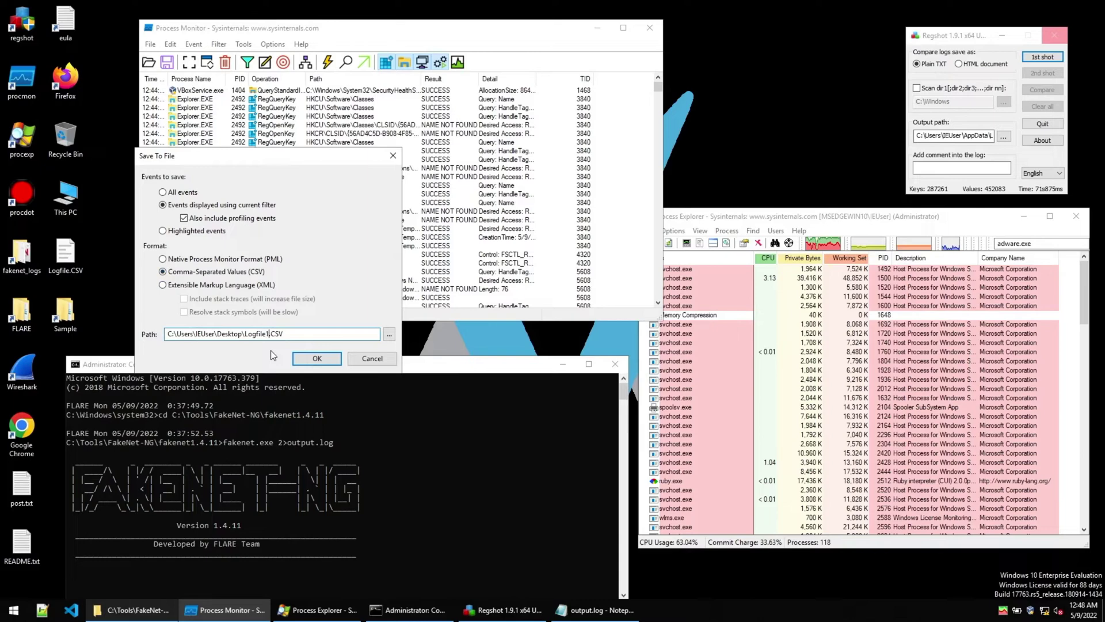
left_click(318, 358)
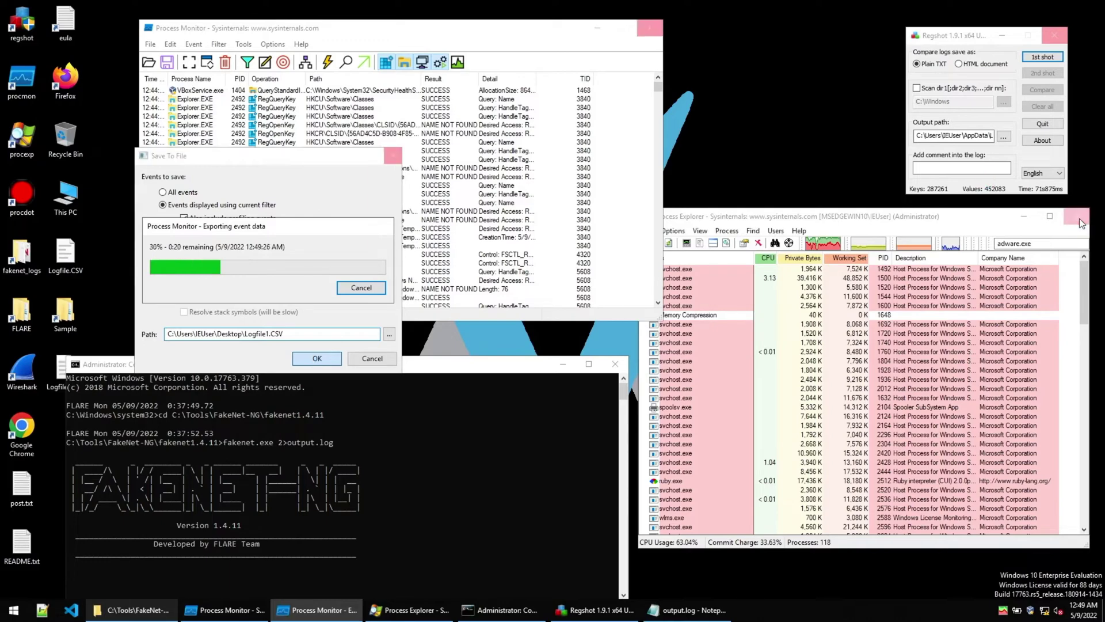
Step: Close Process Explorer and, once the CSV export finishes, launch ProcDOT from the desktop
left_click(1081, 224)
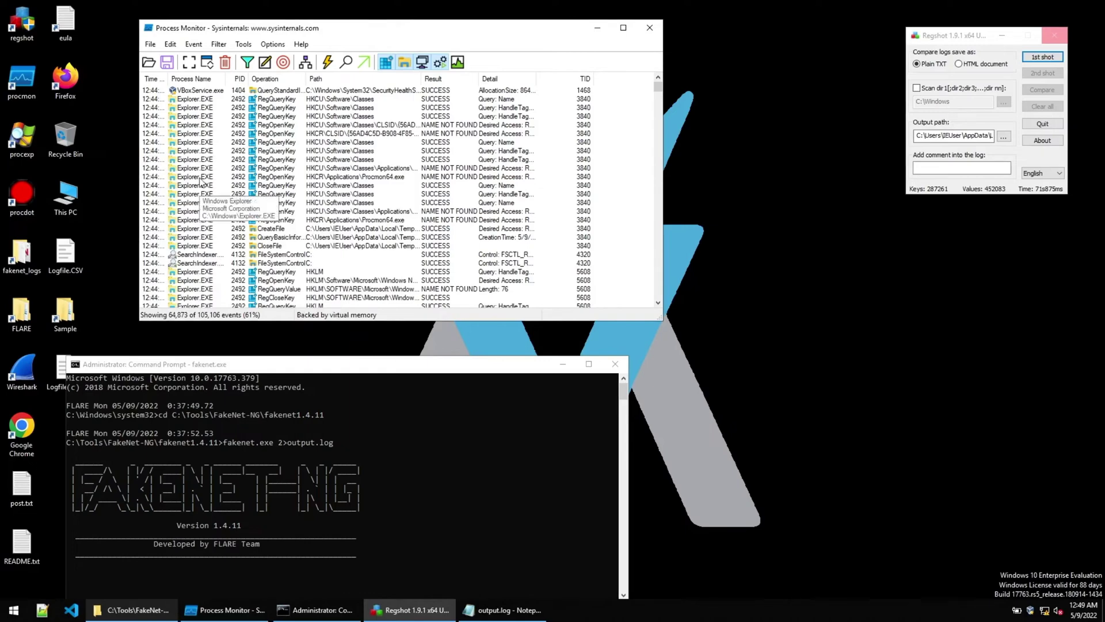
scroll(201, 182, "down", 4)
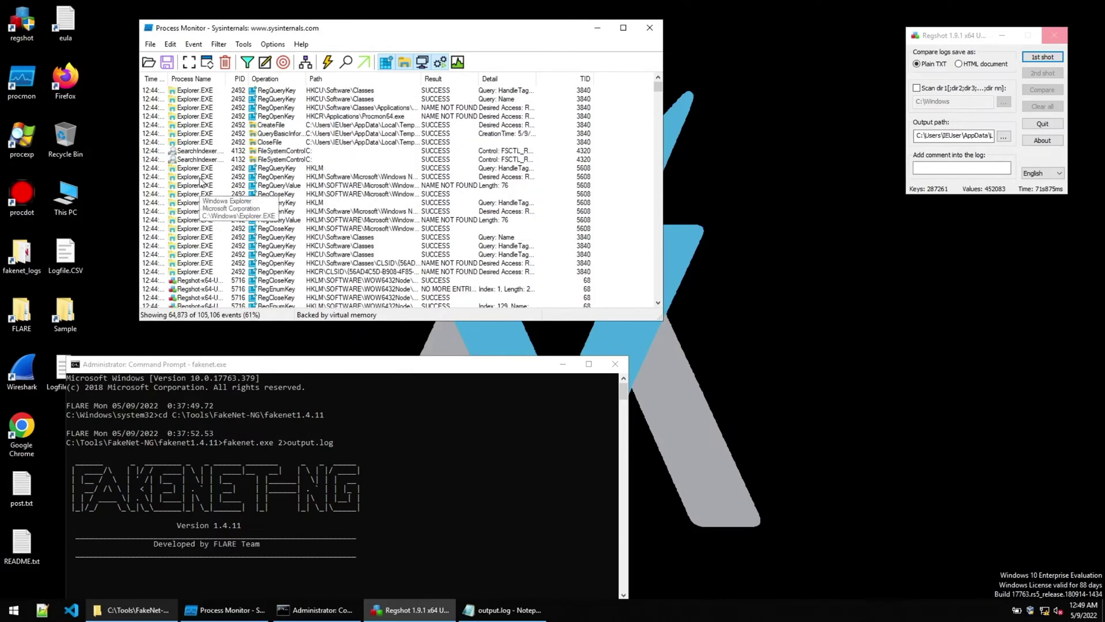
left_click(23, 199)
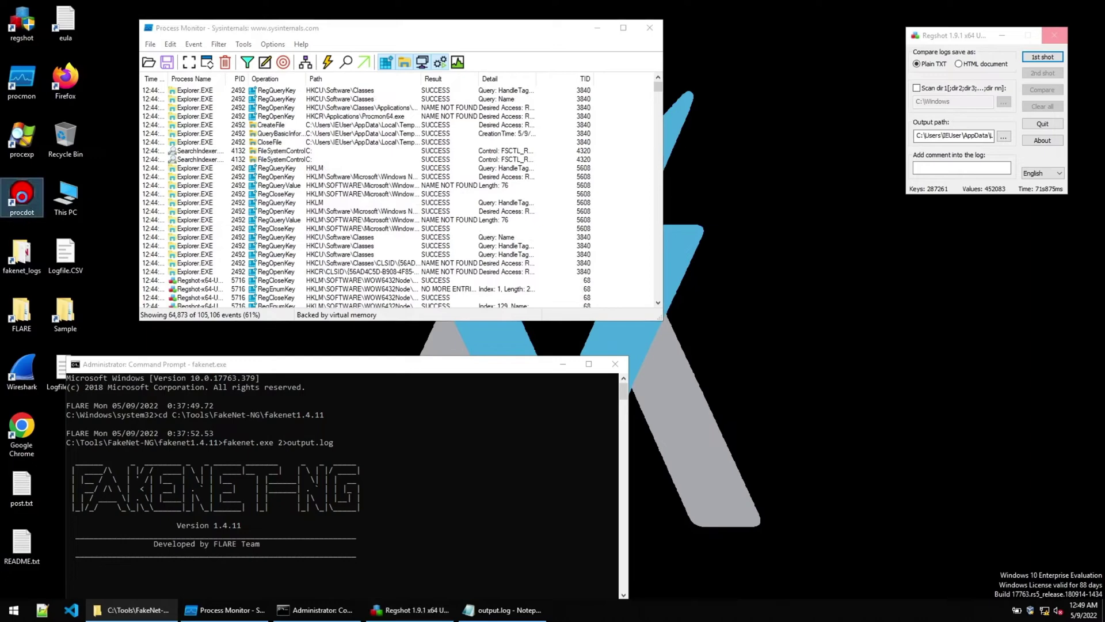
double_click(23, 200)
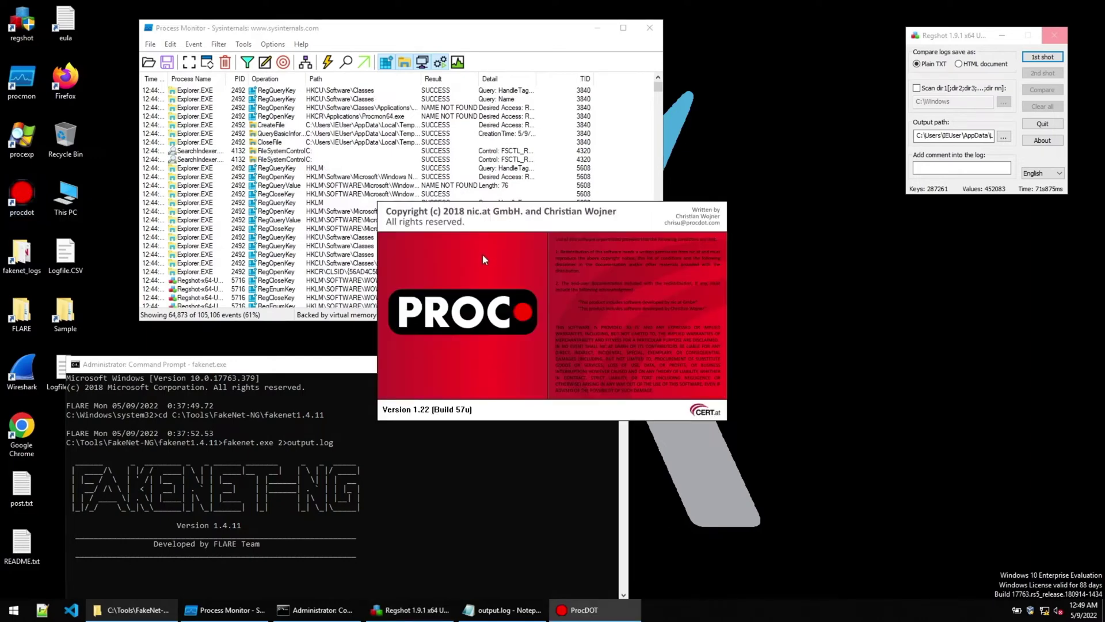
Step: Choose Logfile1.CSV on the Desktop as ProcDOT's Procmon log file
left_click(529, 183)
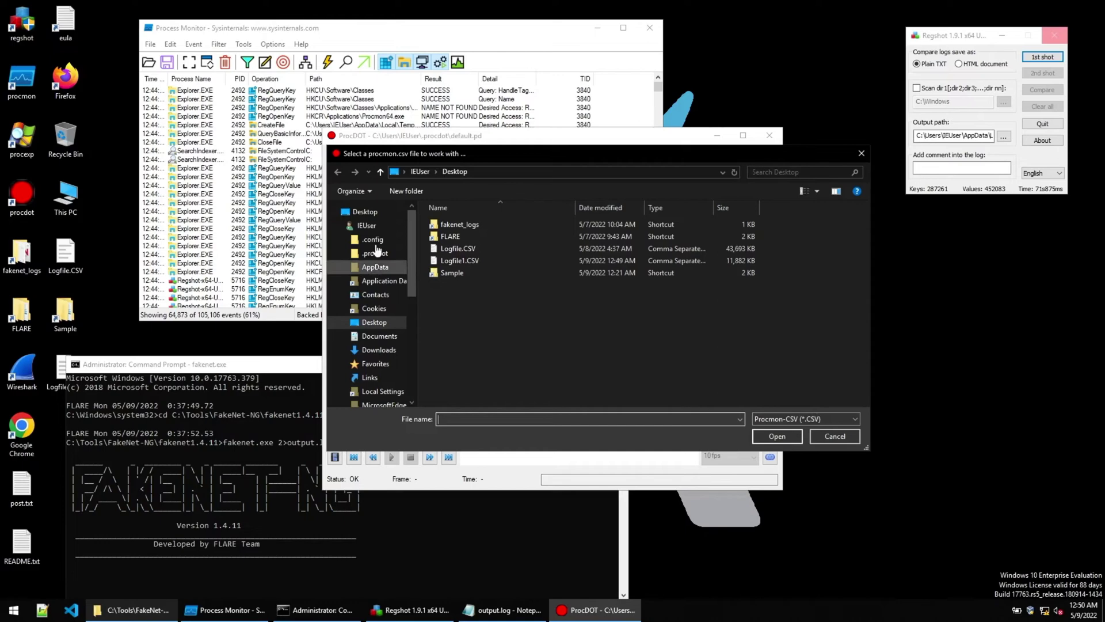
left_click(468, 261)
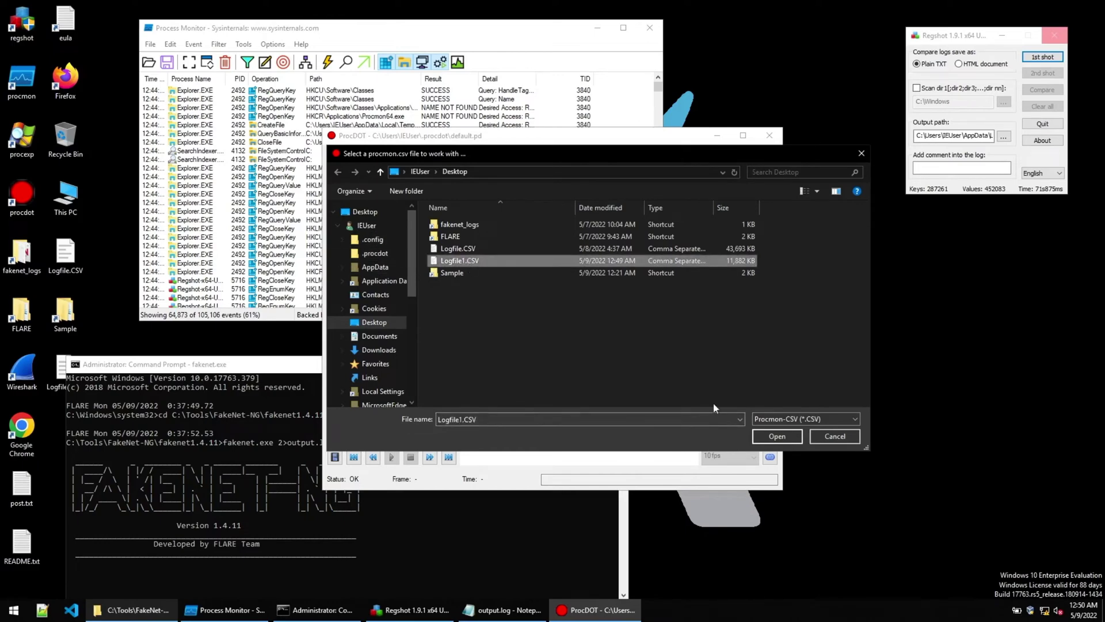
left_click(773, 438)
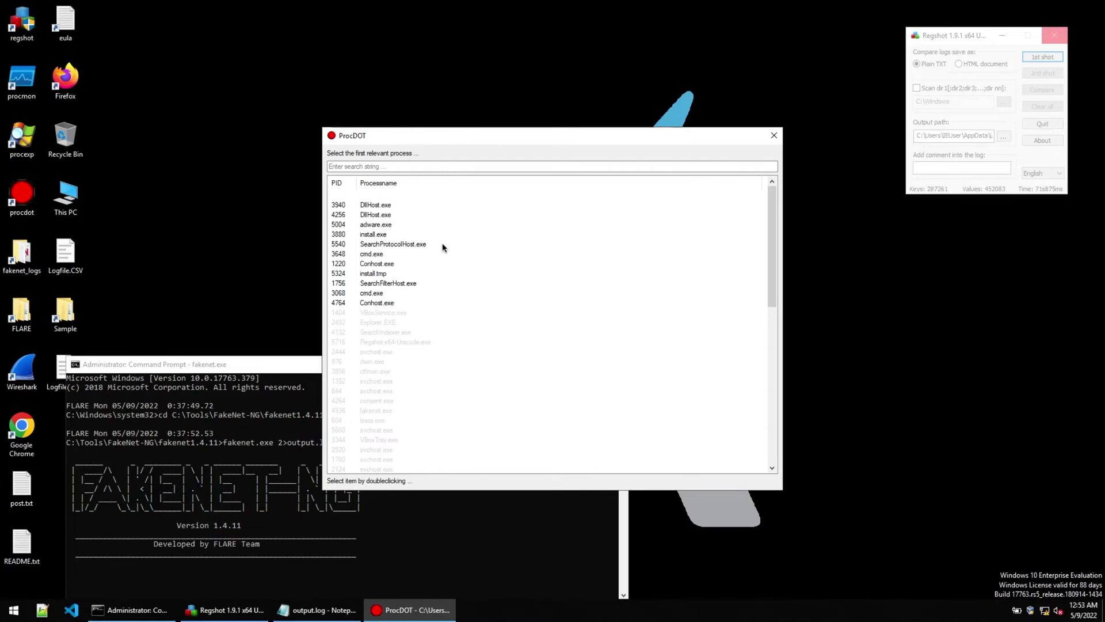
Step: Pick adware.exe as the launcher, refresh the graph, maximize it and zoom in
double_click(373, 225)
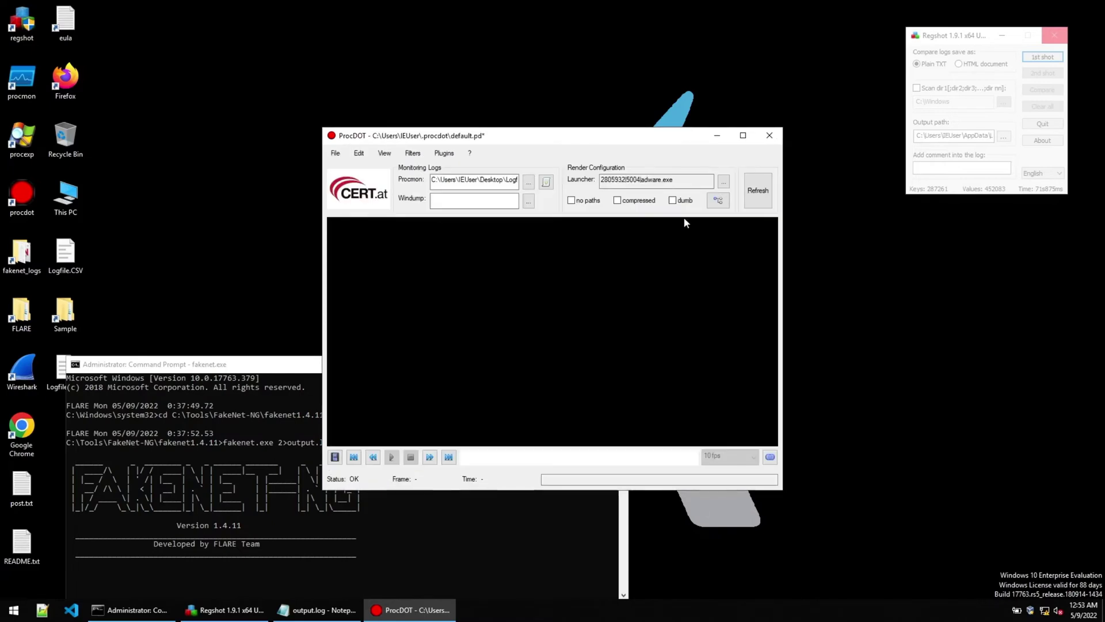
left_click(757, 192)
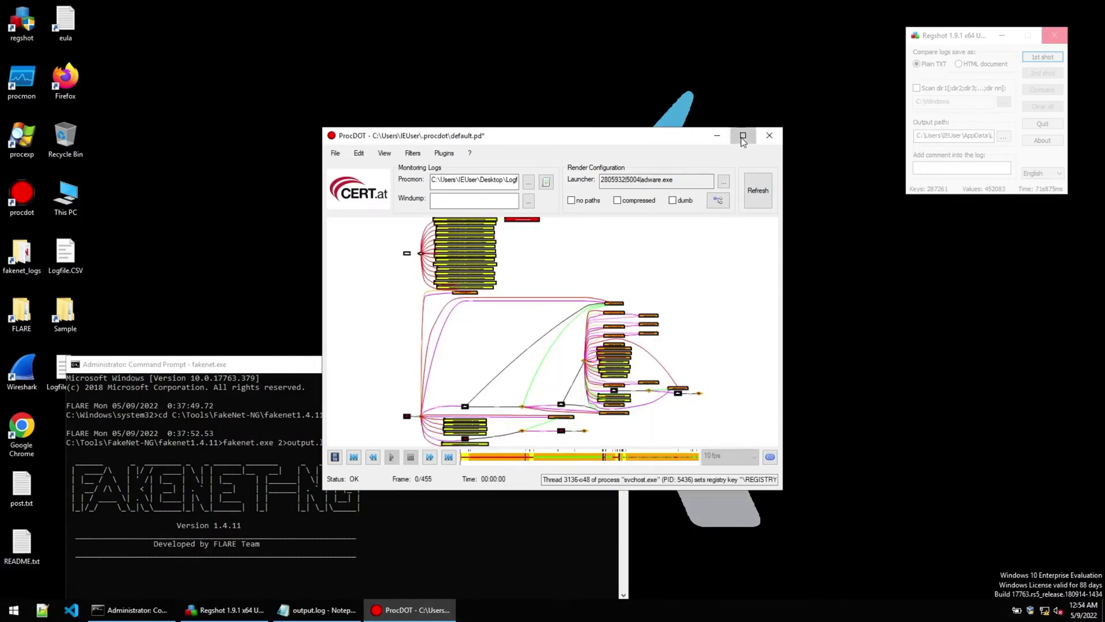
left_click(743, 136)
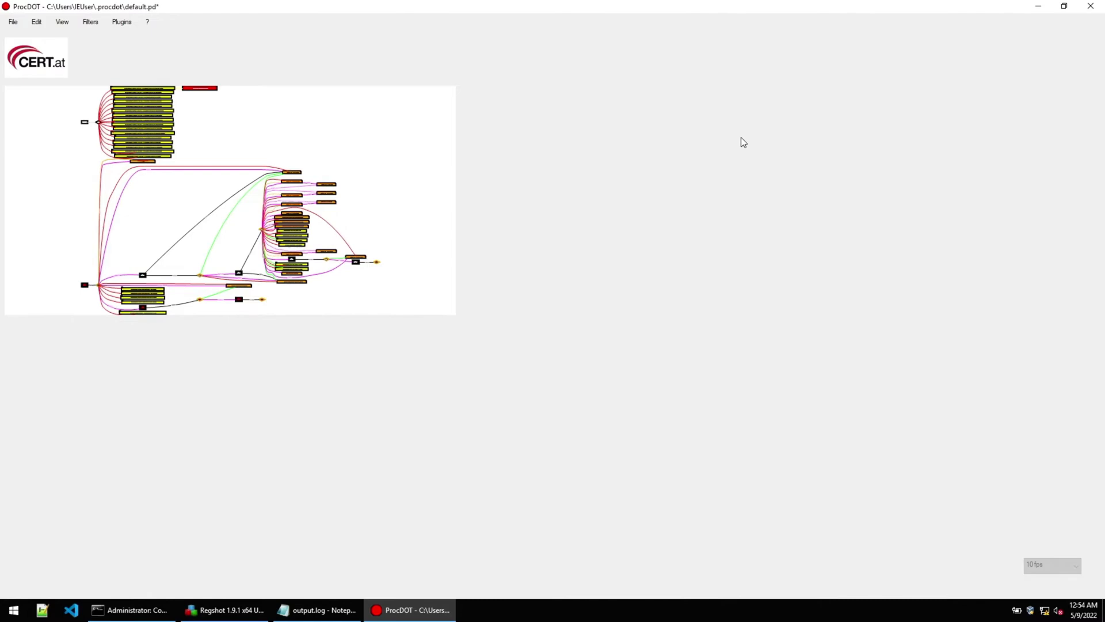
scroll(219, 187, "up", 5)
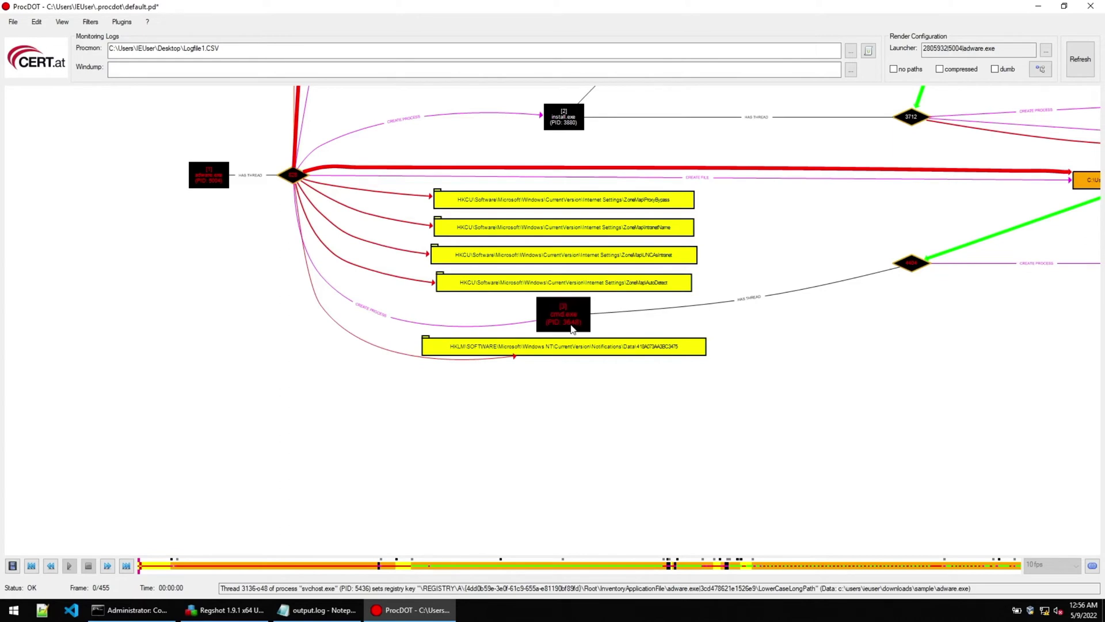
scroll(570, 144, "up", 2)
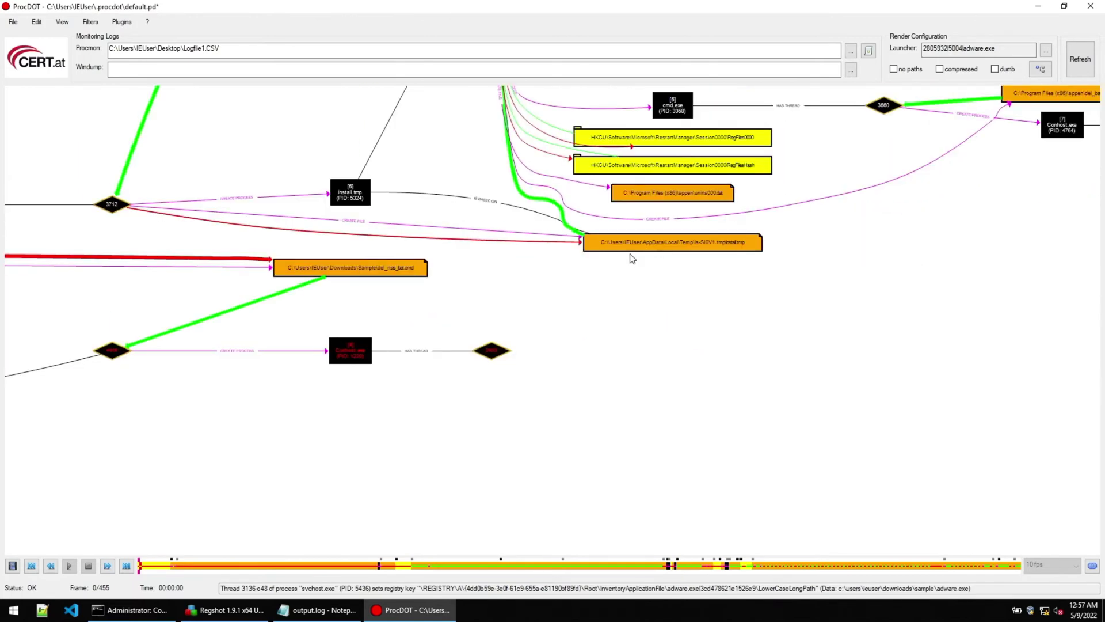
mouse_move(736, 249)
left_click_drag(682, 344, 276, 227)
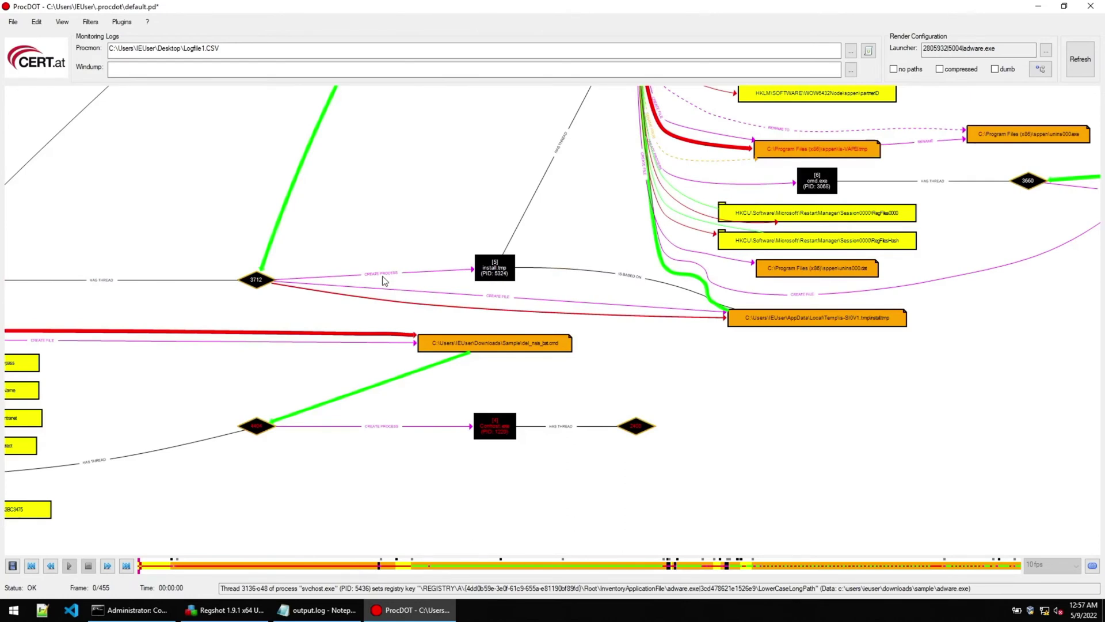
mouse_move(734, 313)
scroll(640, 479, "up", 2)
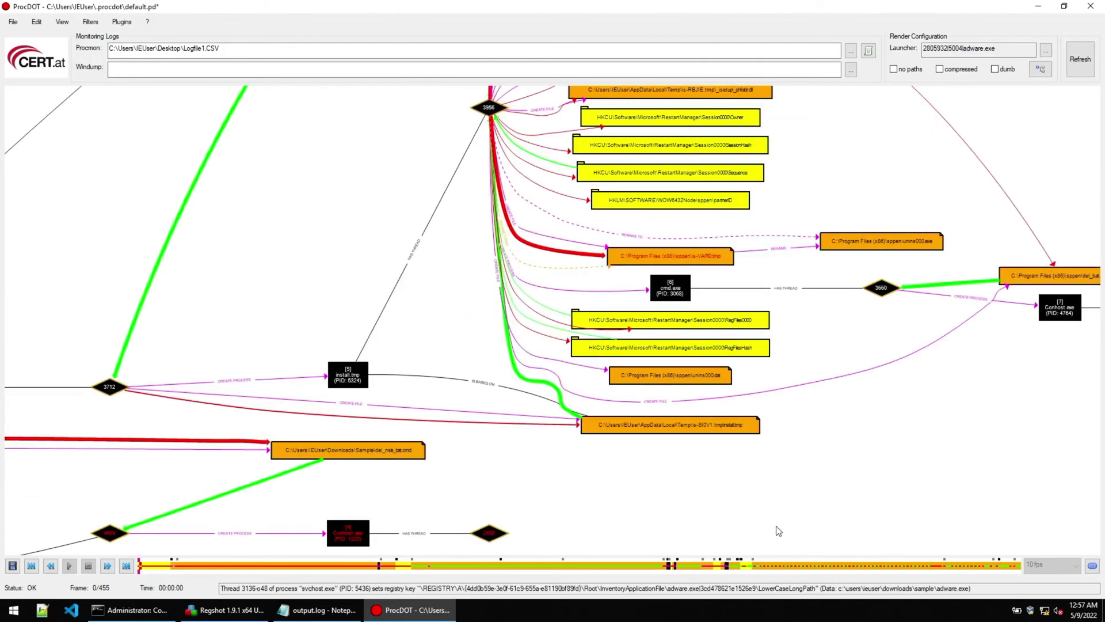
scroll(741, 353, "down", 1)
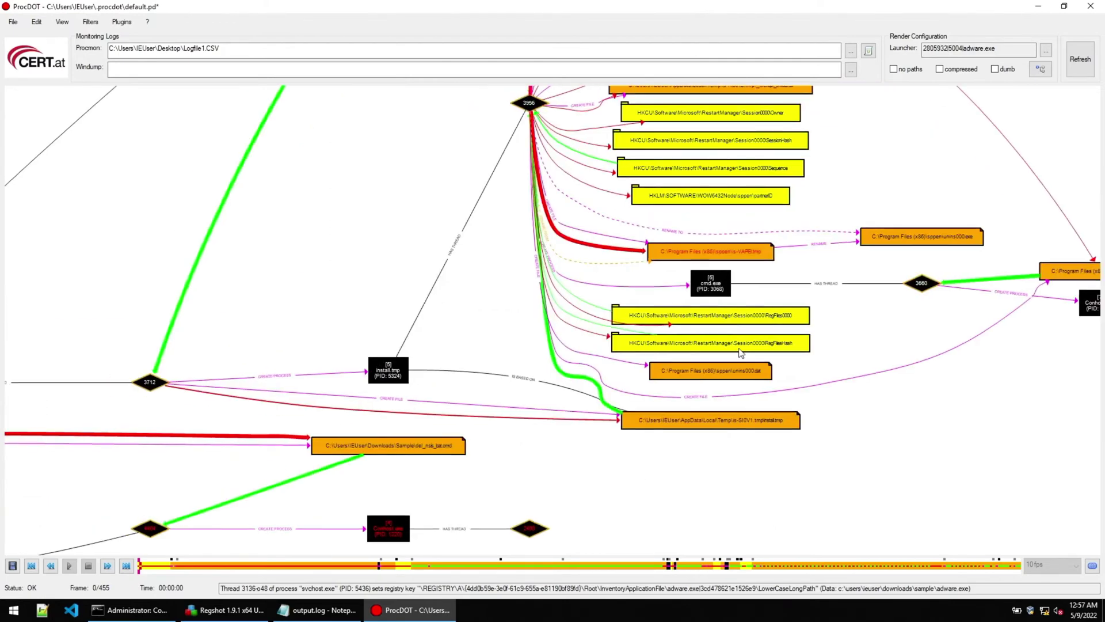
scroll(740, 353, "up", 2)
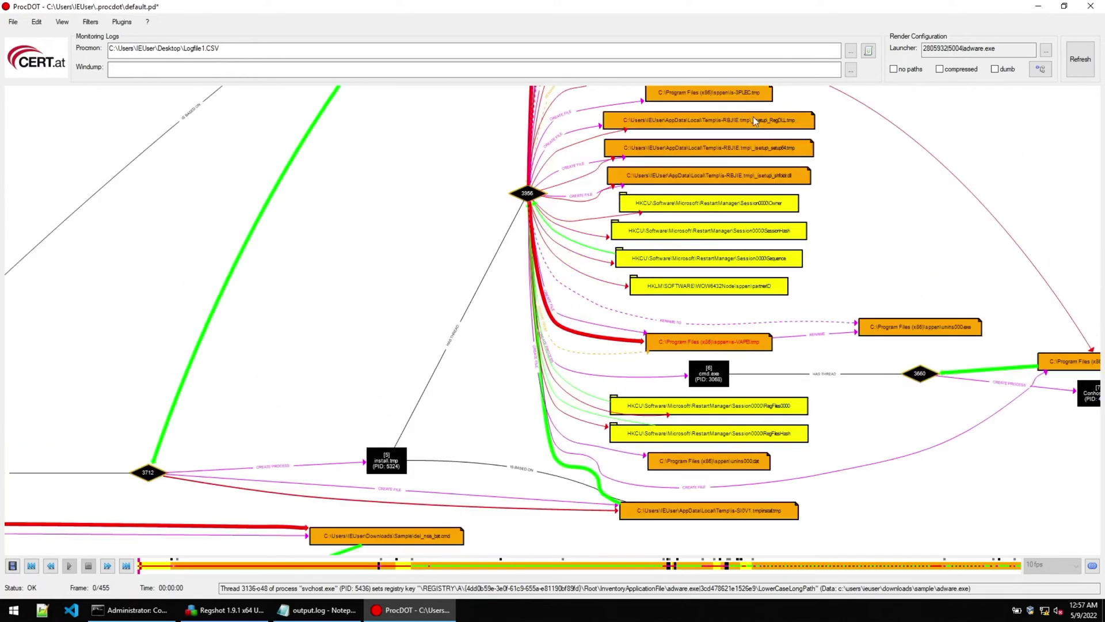
scroll(771, 141, "up", 1)
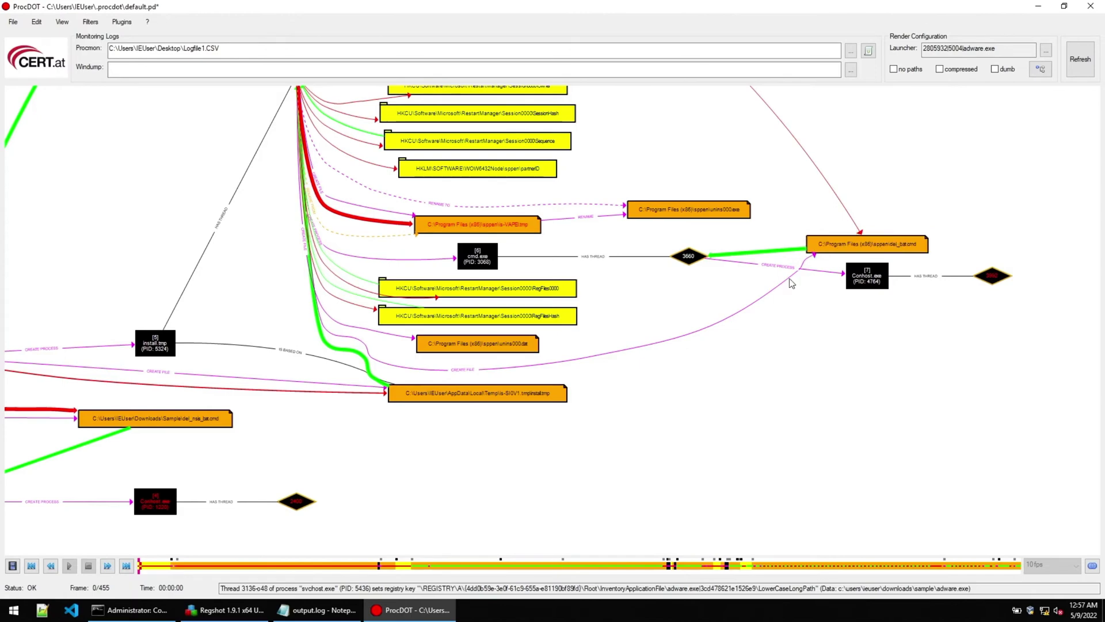
scroll(609, 328, "down", 2)
scroll(234, 290, "down", 3)
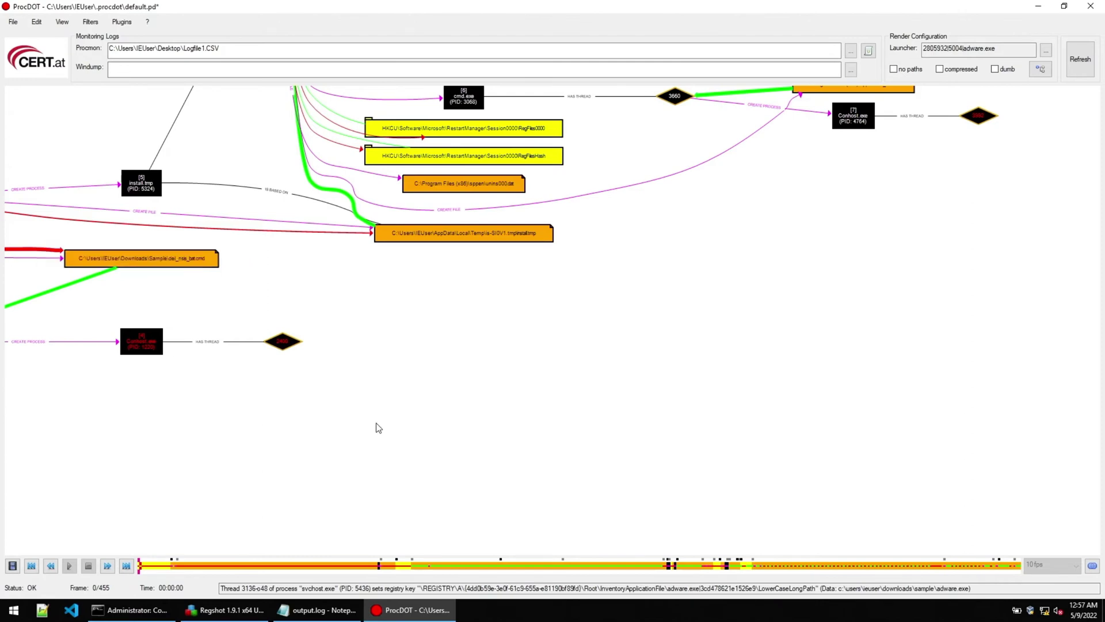
left_click_drag(378, 427, 145, 342)
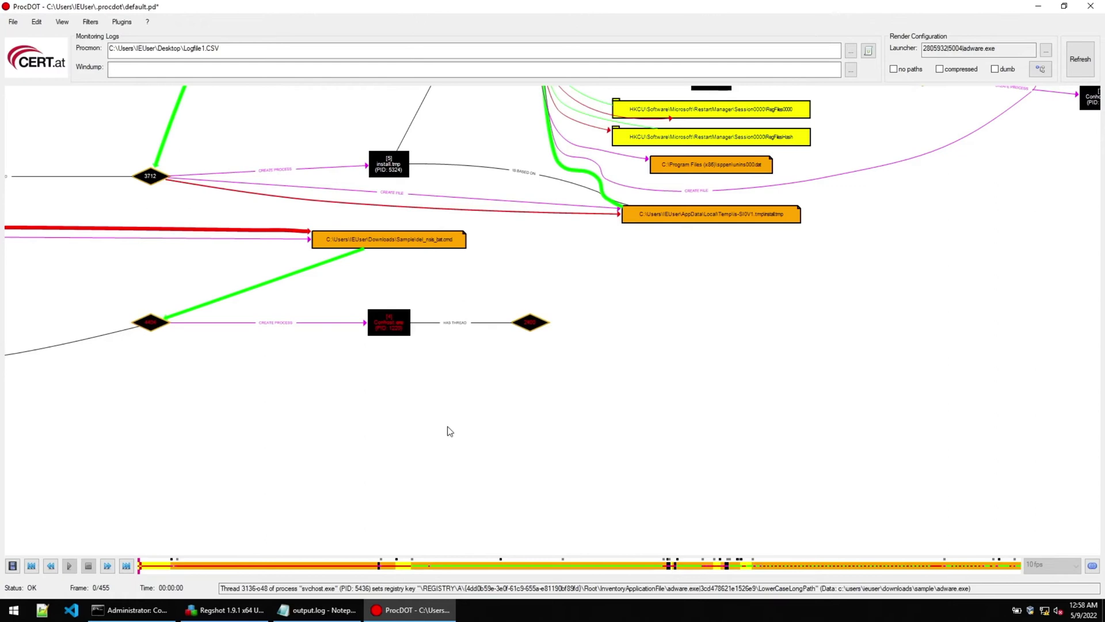
scroll(446, 432, "left", 5)
scroll(507, 423, "left", 3)
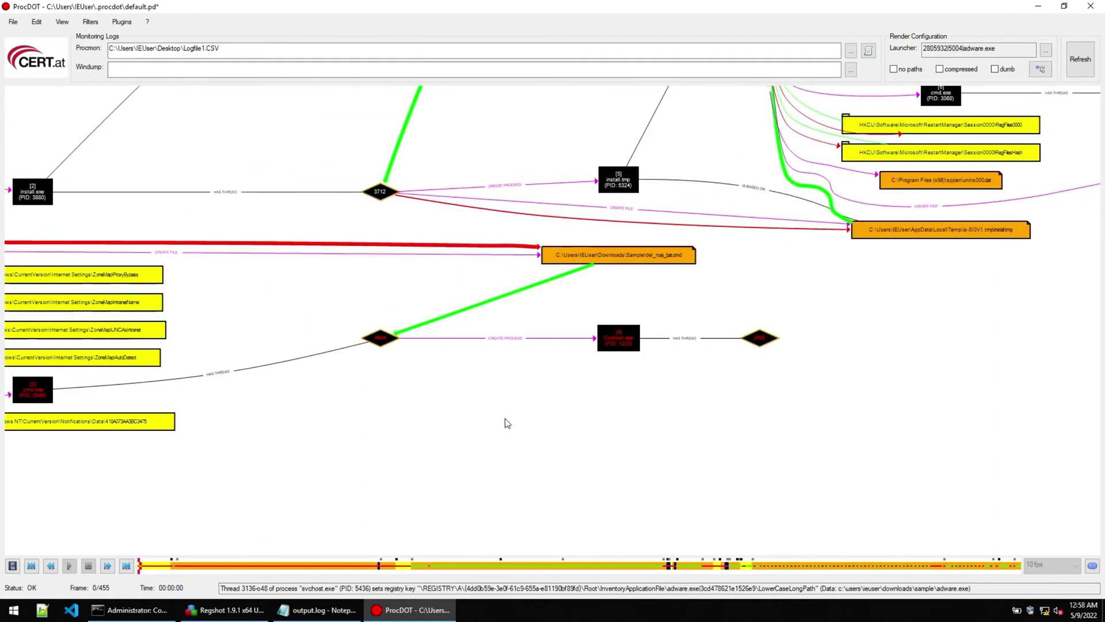
scroll(495, 423, "left", 3)
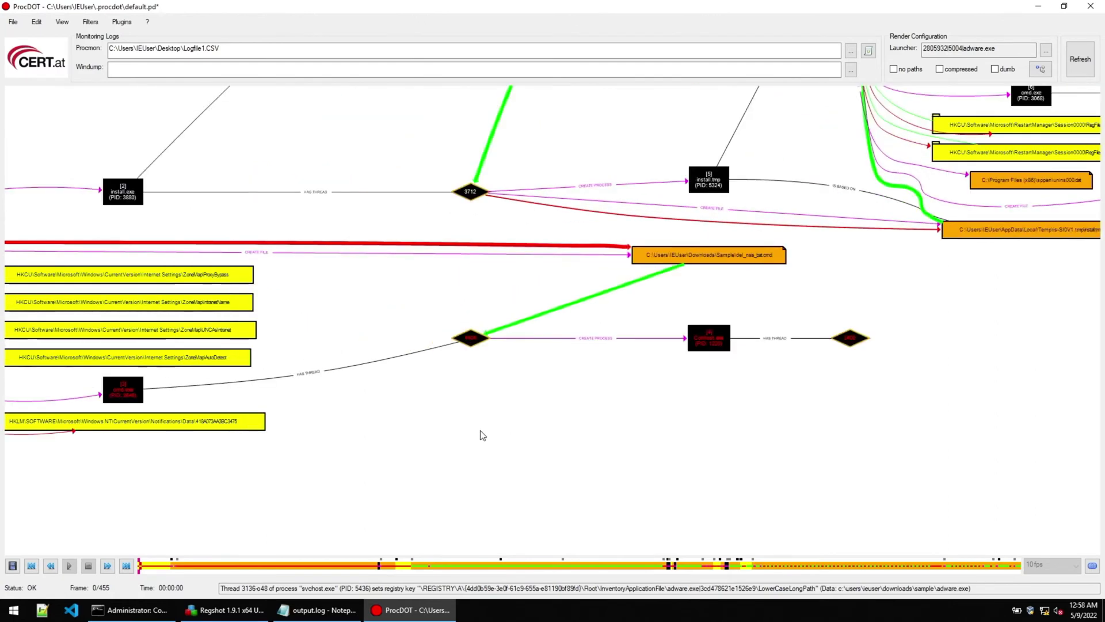
scroll(400, 343, "left", 1)
scroll(499, 219, "up", 6)
scroll(498, 219, "left", 2)
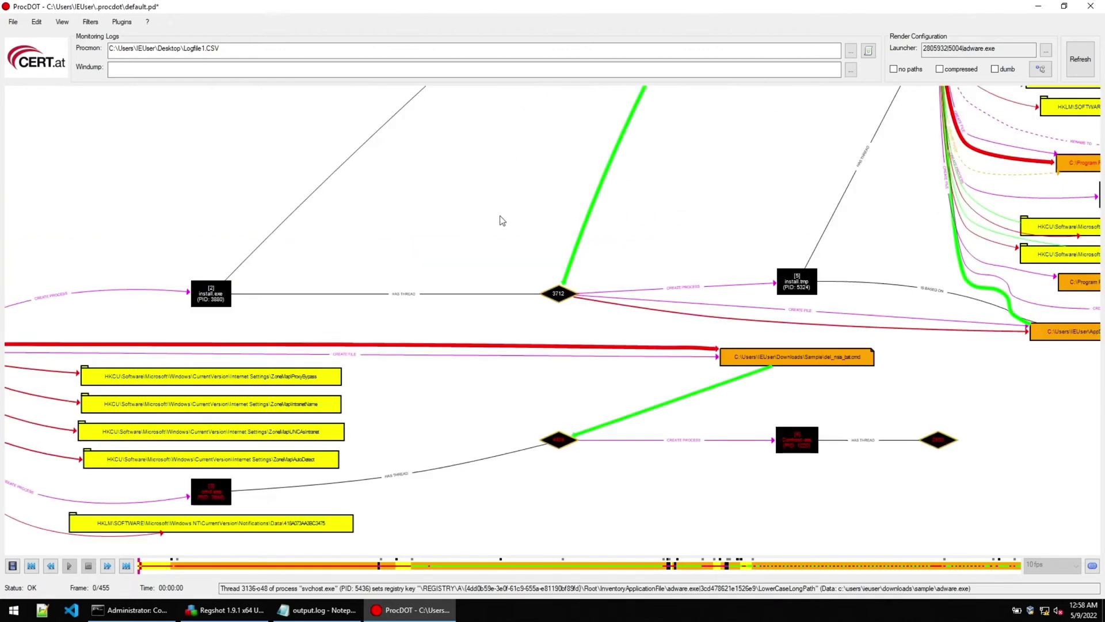
scroll(400, 496, "right", 1)
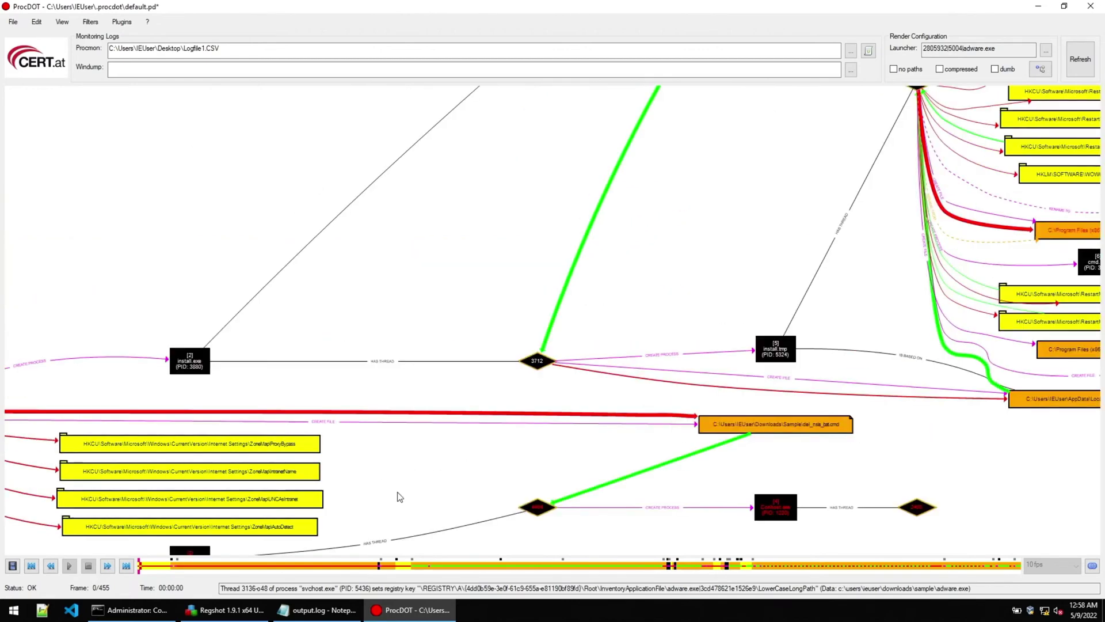
scroll(397, 458, "up", 10)
scroll(397, 459, "right", 4)
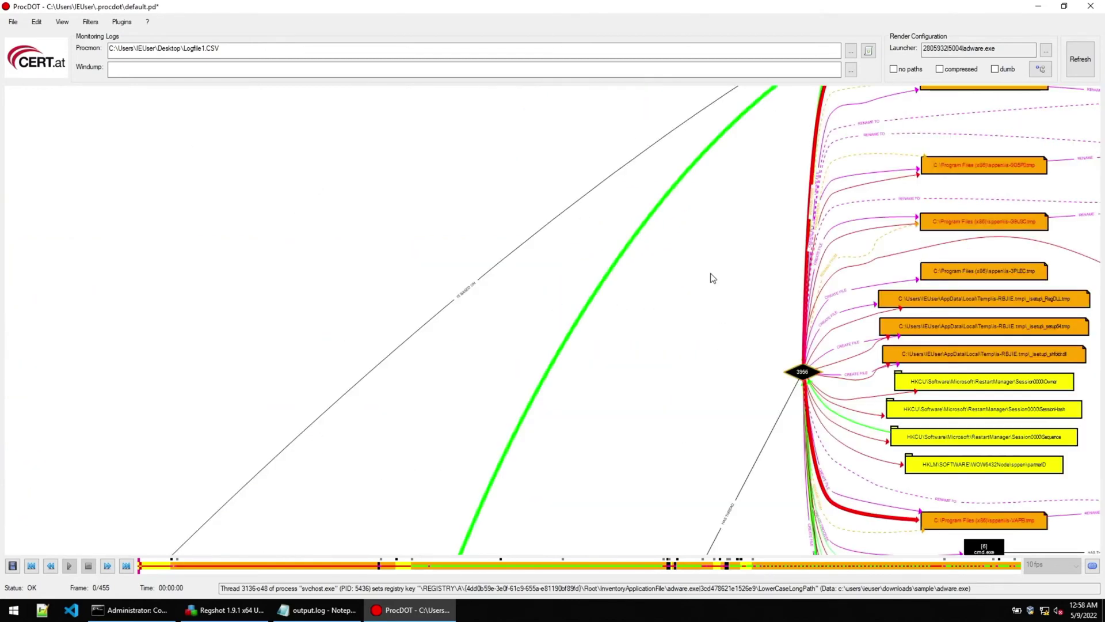
scroll(260, 362, "left", 1)
scroll(261, 362, "down", 1)
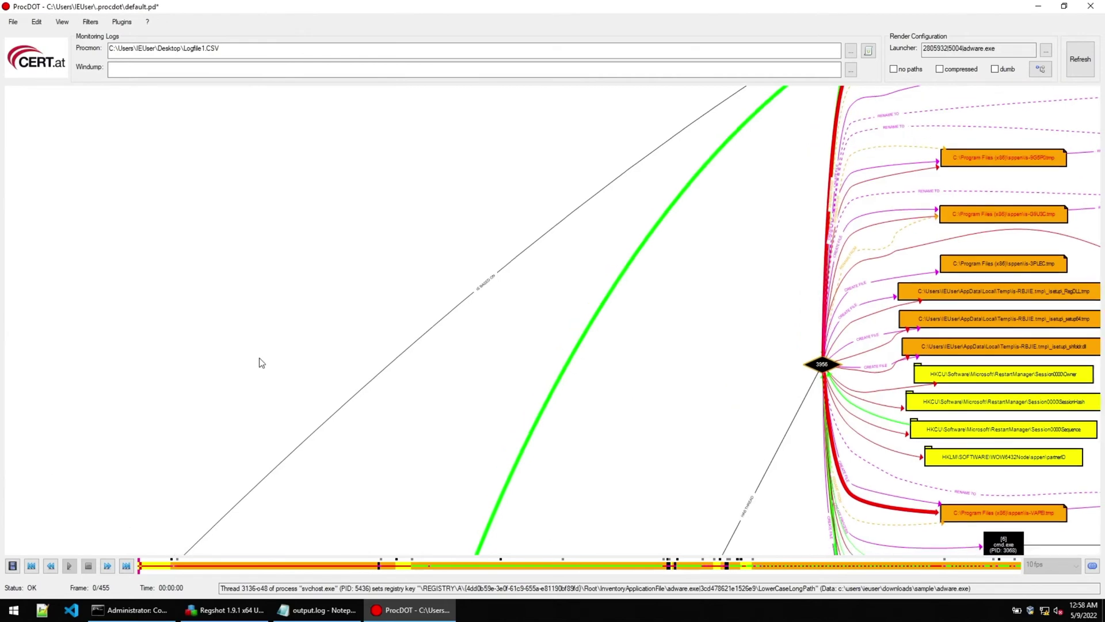
scroll(744, 241, "up", 9)
scroll(744, 240, "right", 20)
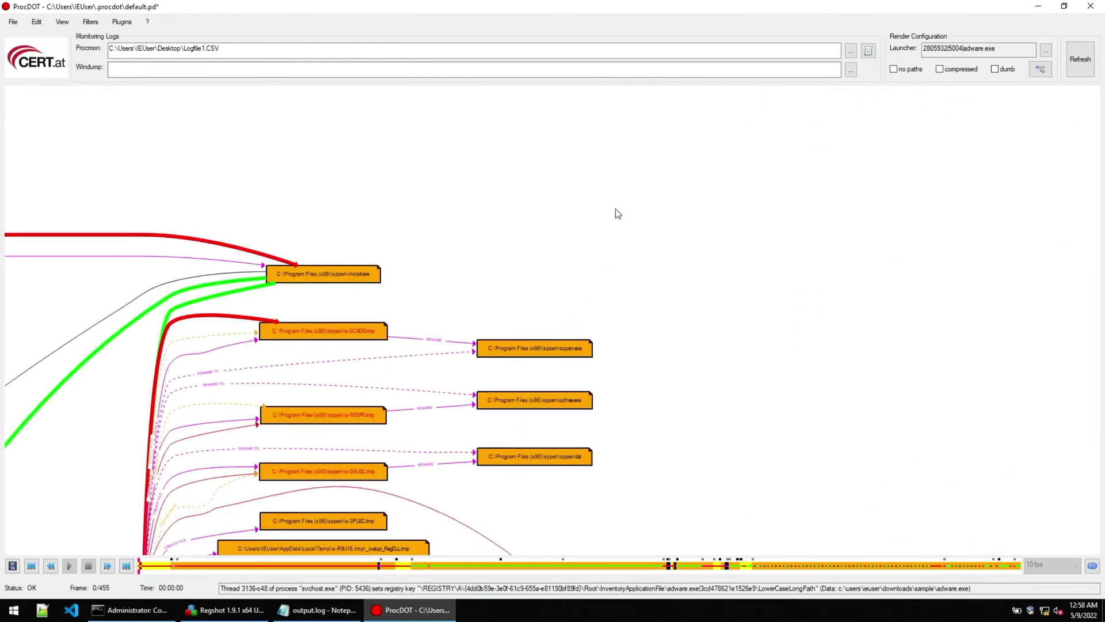
scroll(617, 214, "down", 1)
scroll(617, 213, "left", 3)
scroll(617, 213, "down", 1)
scroll(618, 213, "left", 3)
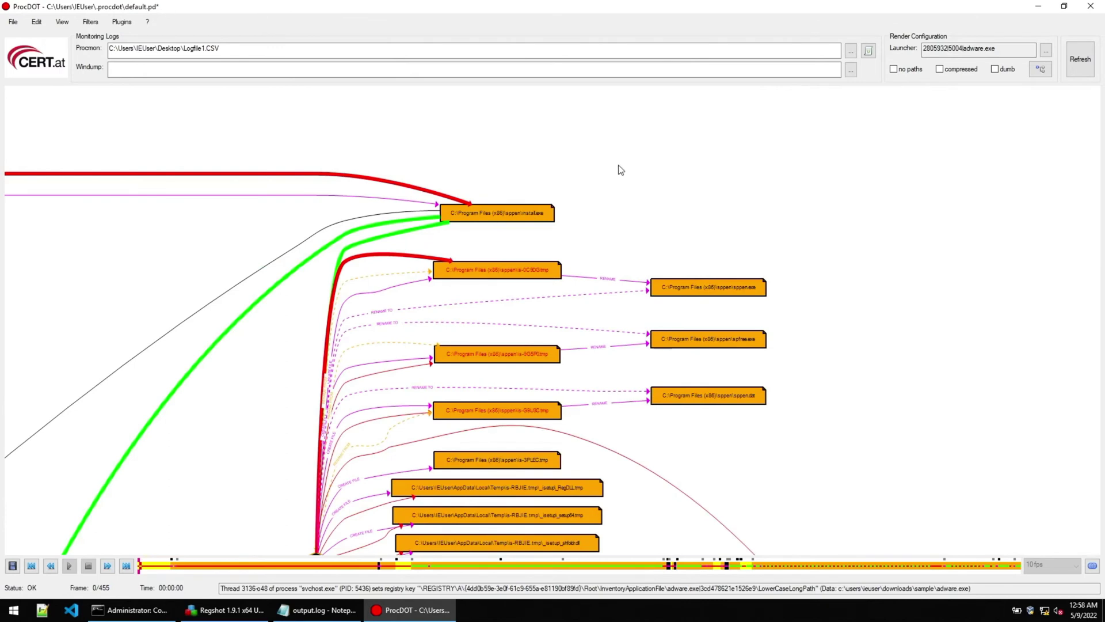
scroll(370, 288, "down", 1)
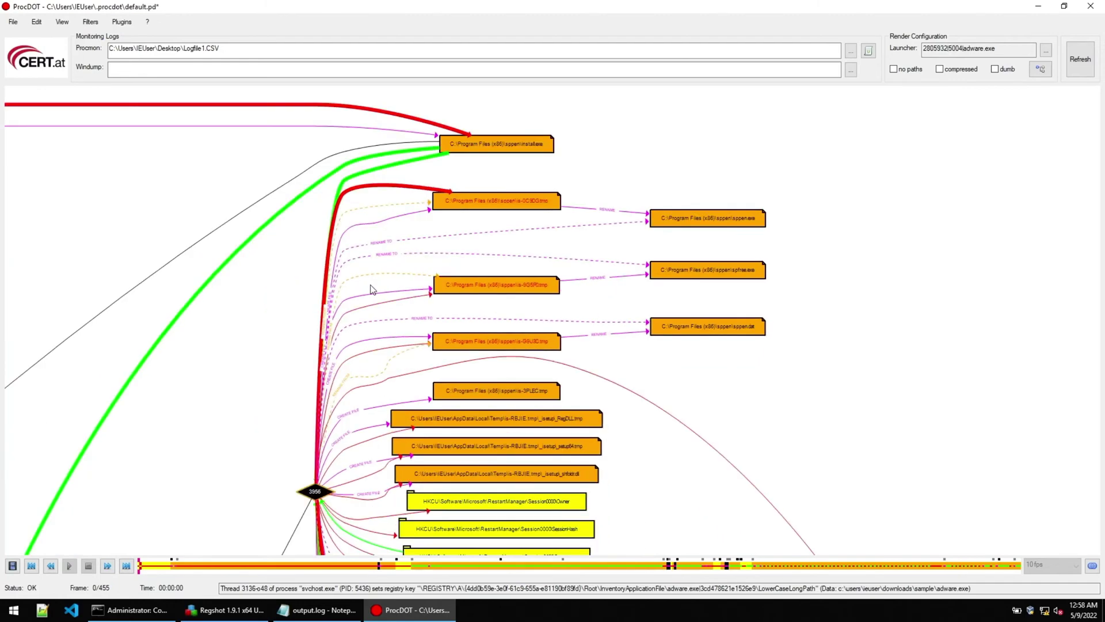
left_click(436, 285)
mouse_move(499, 210)
mouse_move(505, 352)
mouse_move(642, 398)
scroll(642, 397, "down", 2)
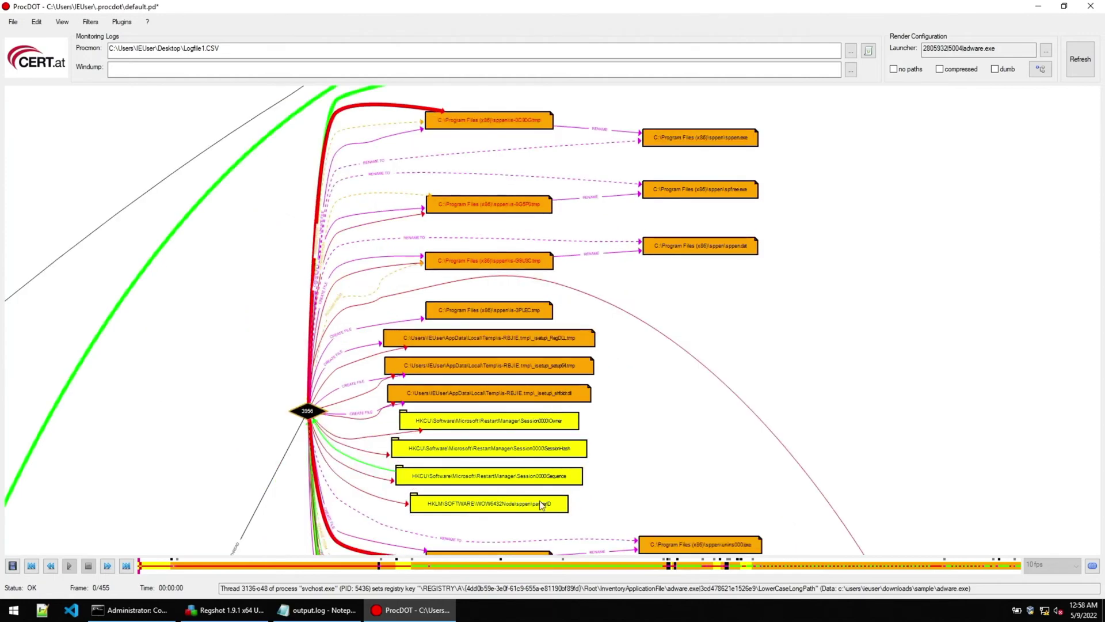
mouse_move(500, 512)
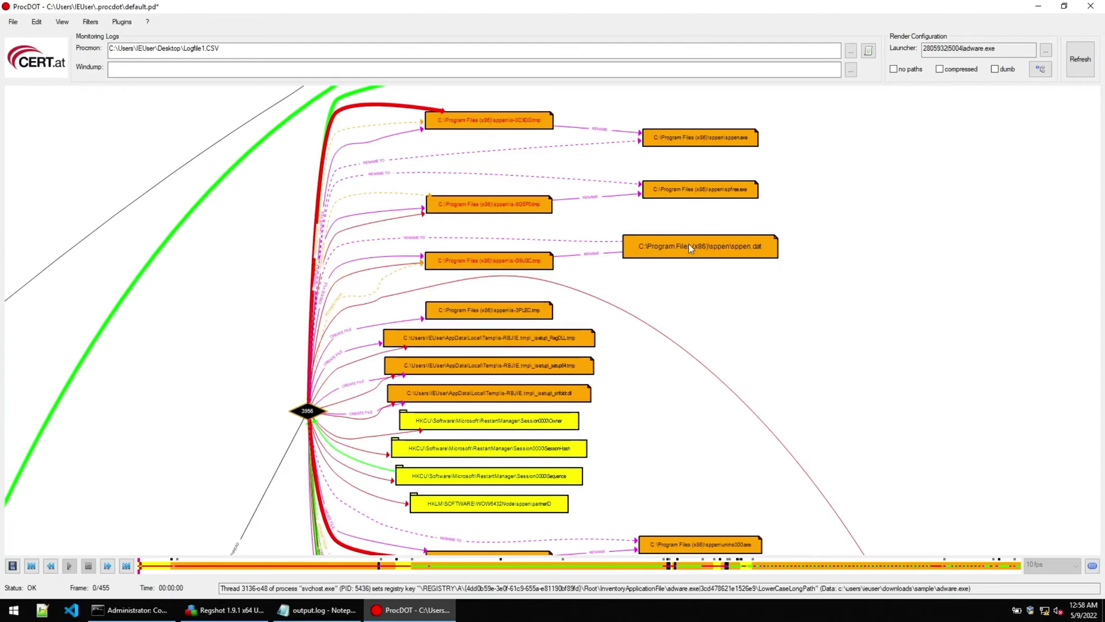
mouse_move(737, 253)
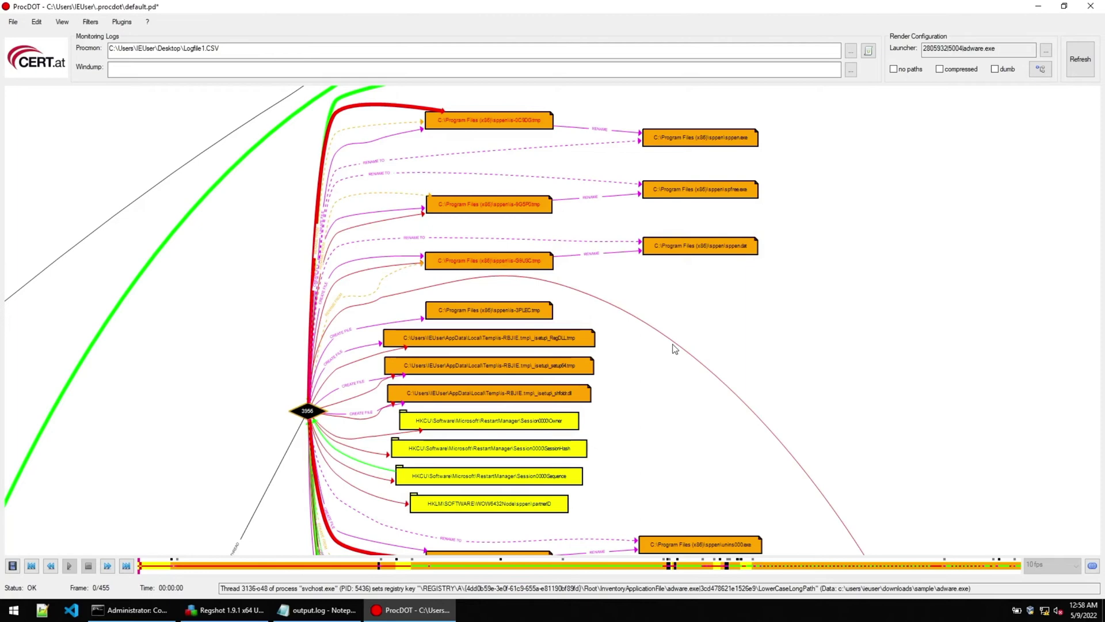
scroll(704, 427, "down", 3)
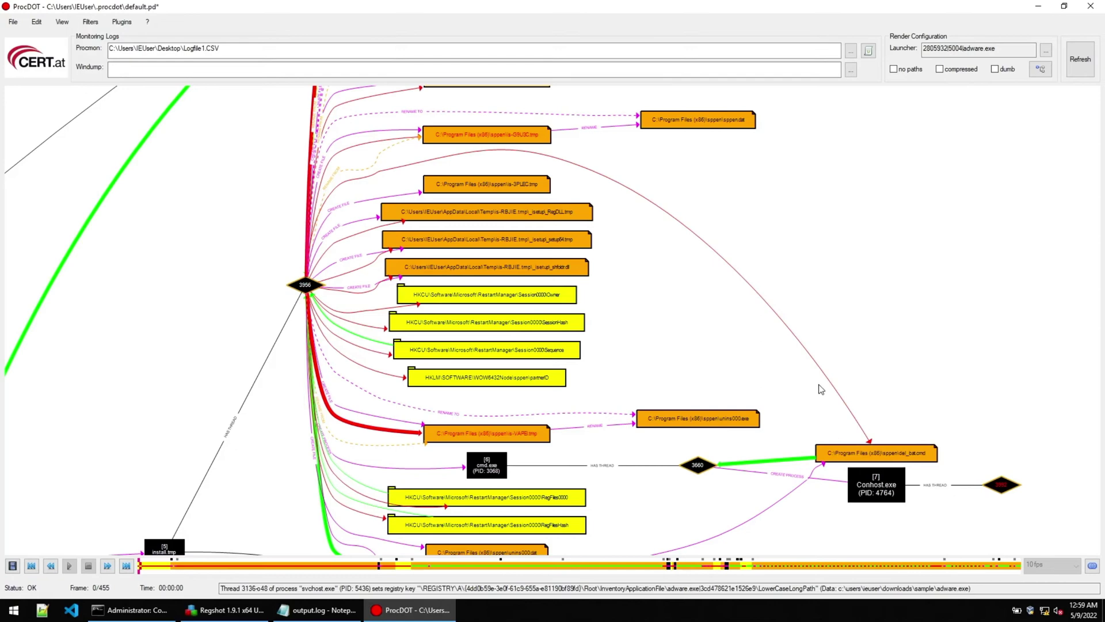
scroll(771, 472, "down", 3)
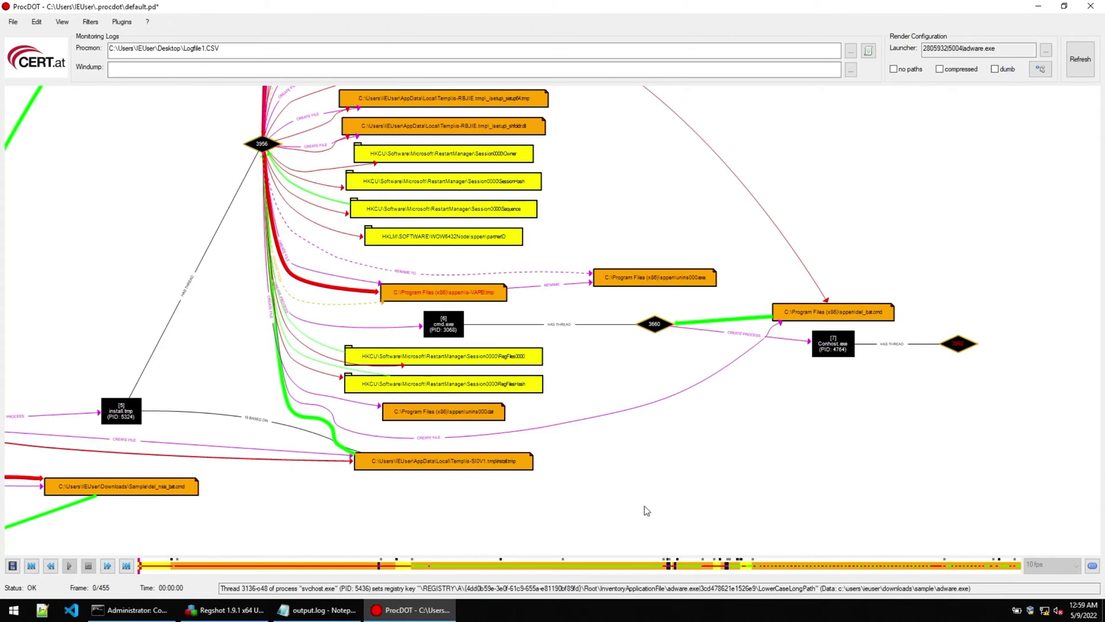
scroll(646, 510, "left", 3)
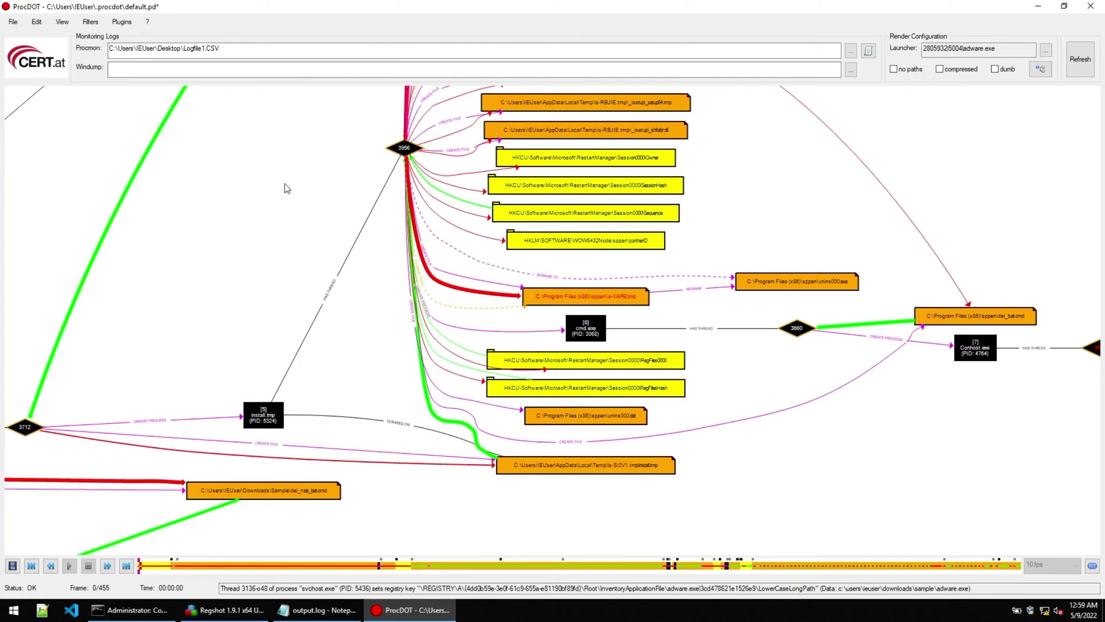
scroll(286, 189, "up", 1)
scroll(286, 189, "down", 1)
scroll(286, 188, "down", 1)
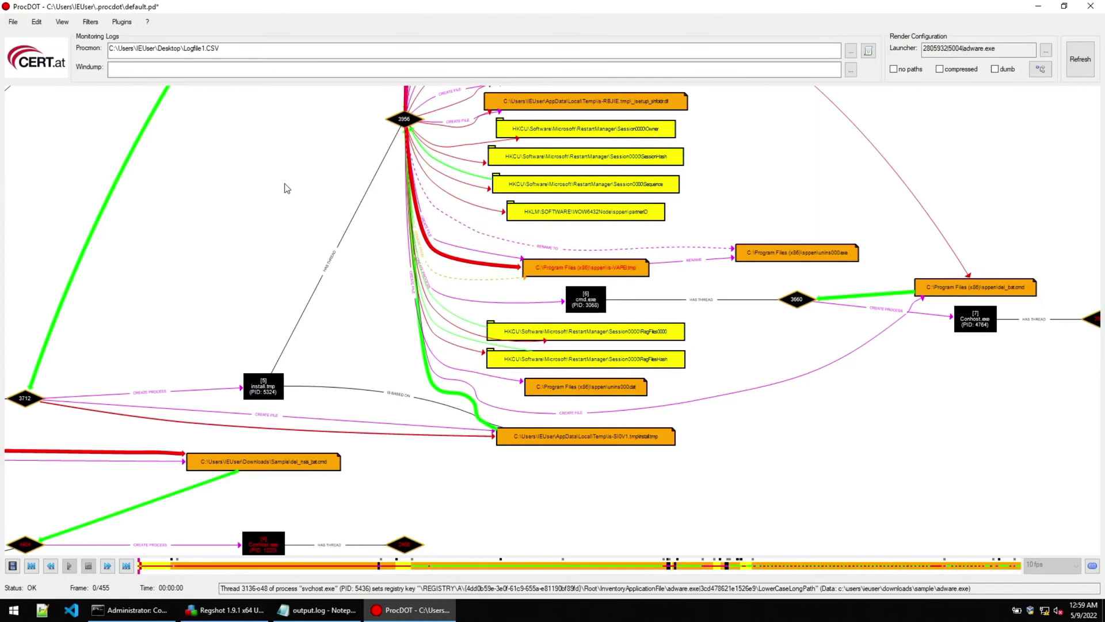
scroll(286, 188, "down", 1)
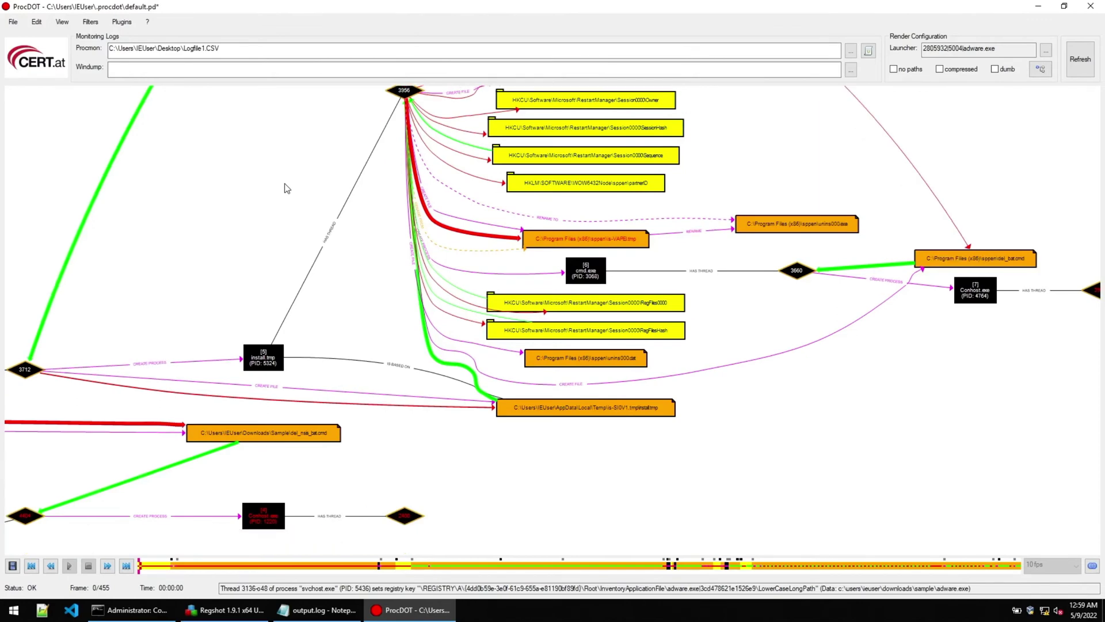
scroll(286, 188, "down", 4)
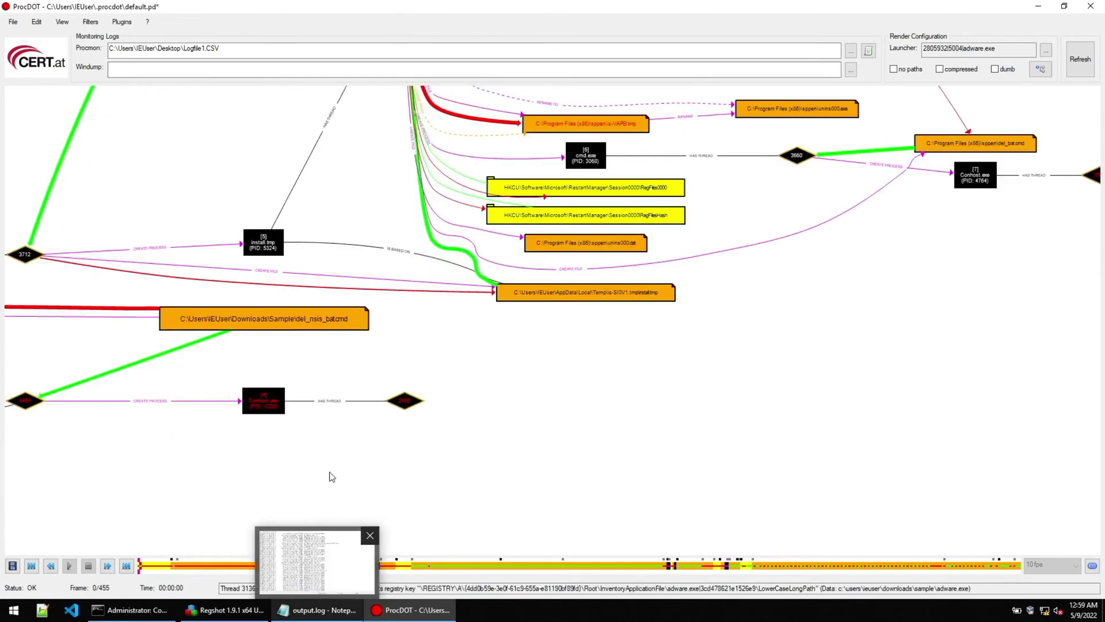
Step: Bring back FakeNet's output.log and scroll down through its network activity
left_click(322, 612)
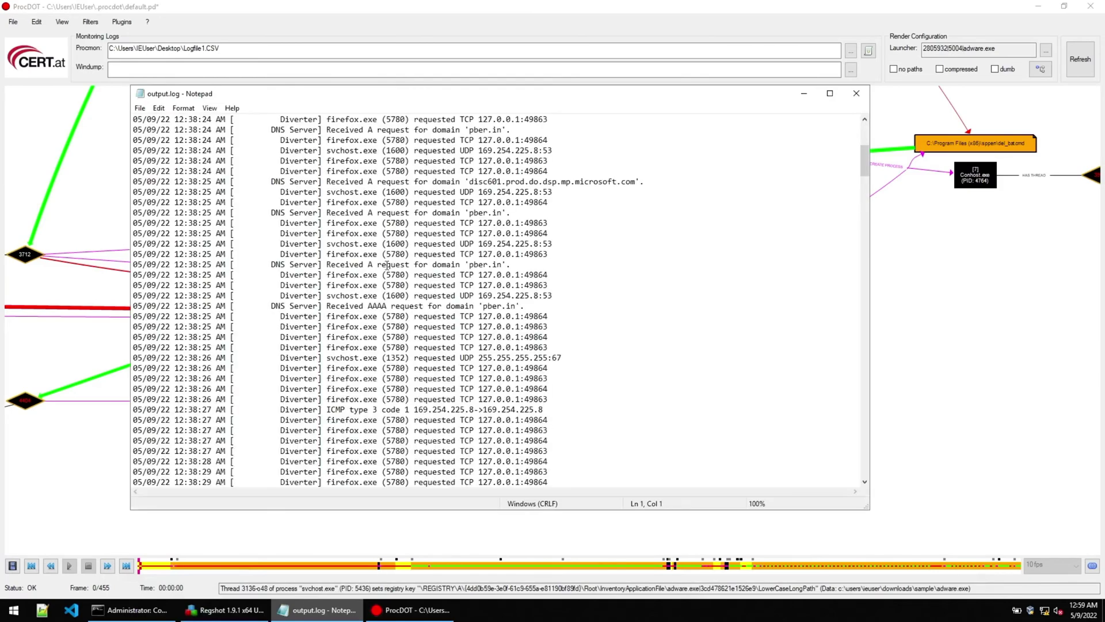
scroll(427, 245, "down", 1)
scroll(427, 246, "down", 7)
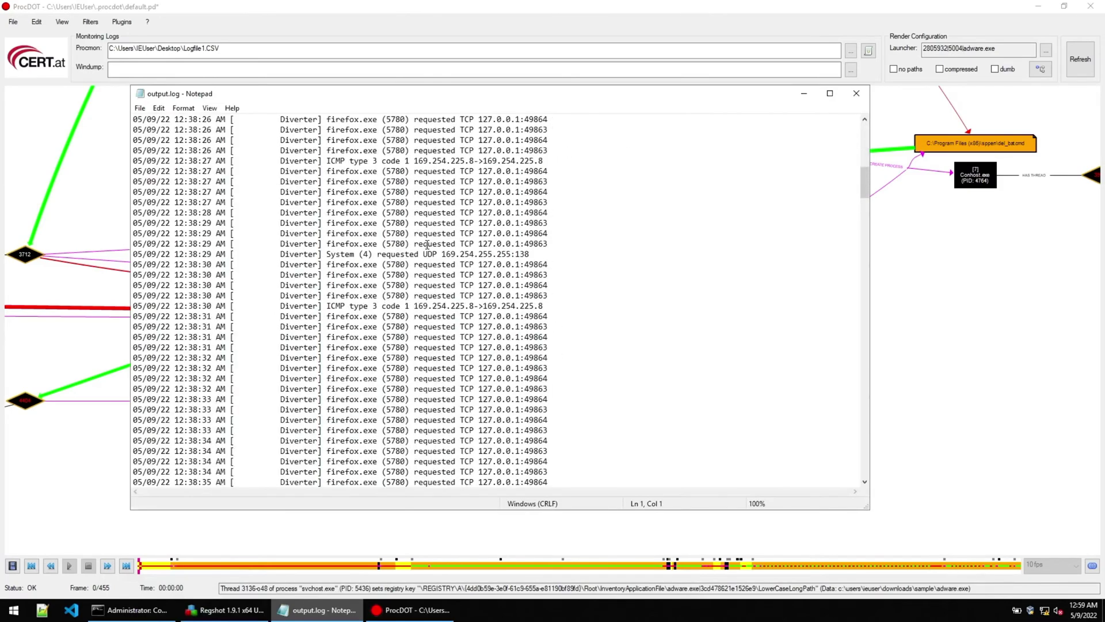
scroll(427, 246, "down", 20)
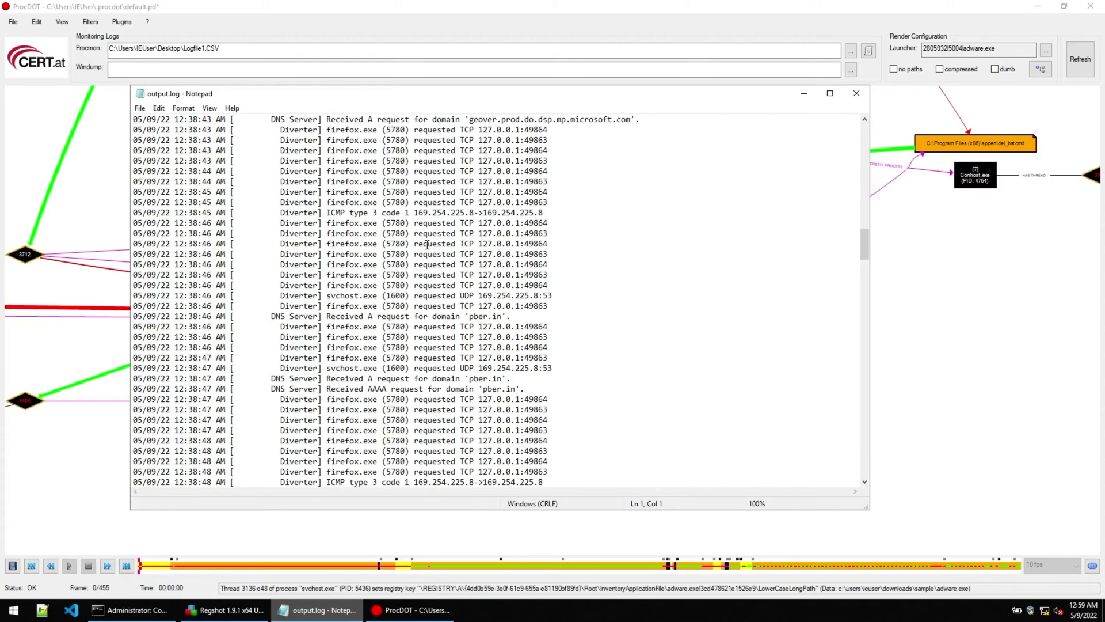
scroll(427, 246, "down", 6)
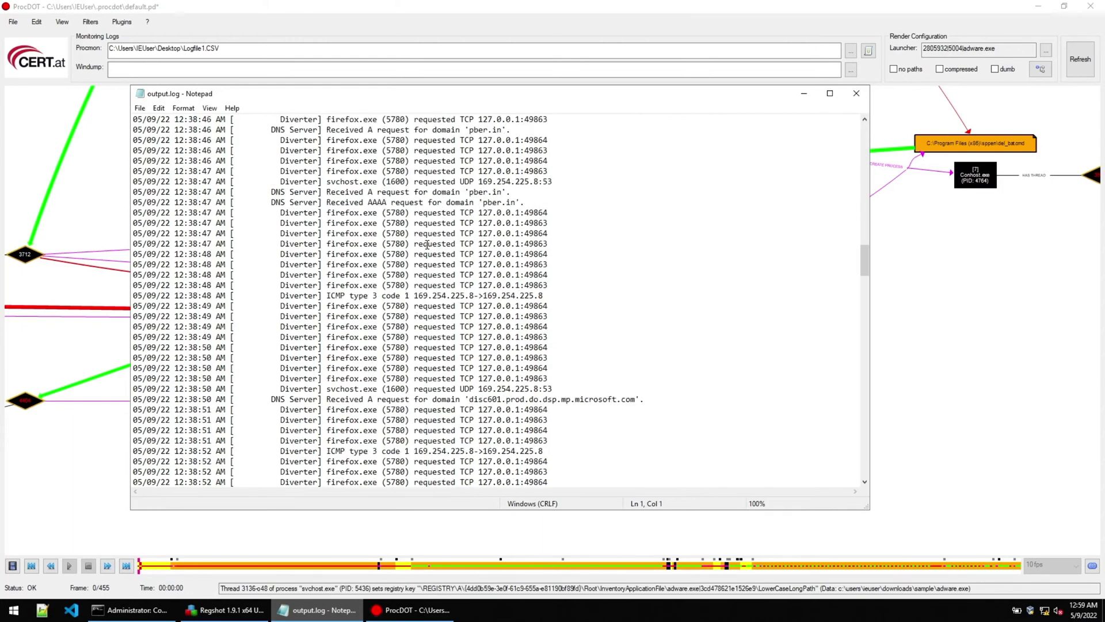
scroll(427, 246, "down", 9)
scroll(427, 245, "down", 15)
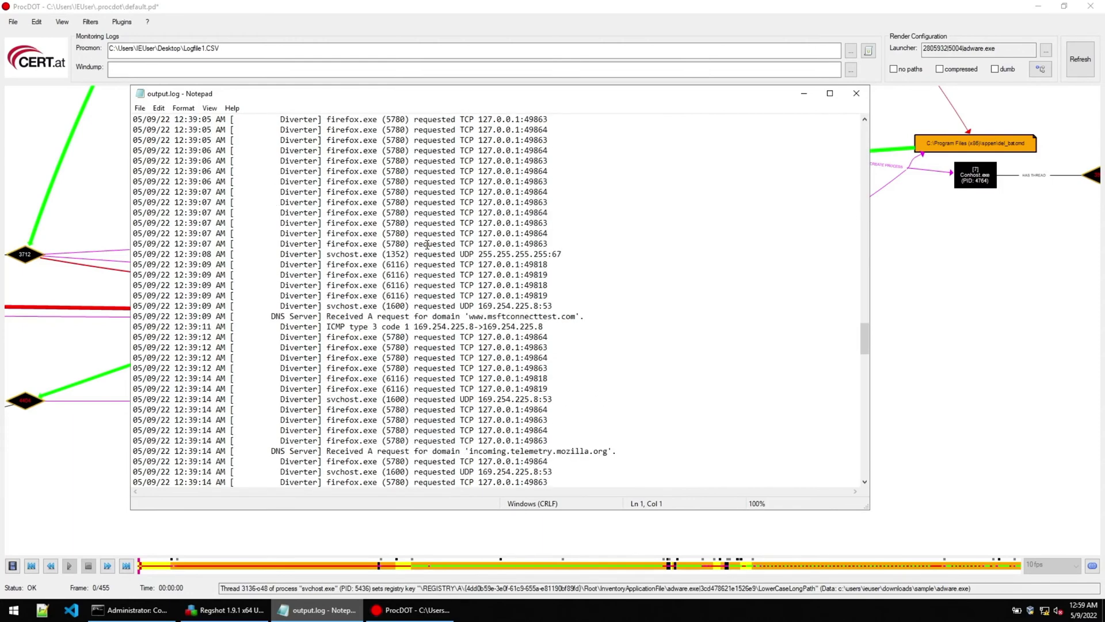
left_click_drag(616, 265, 545, 390)
scroll(544, 390, "down", 20)
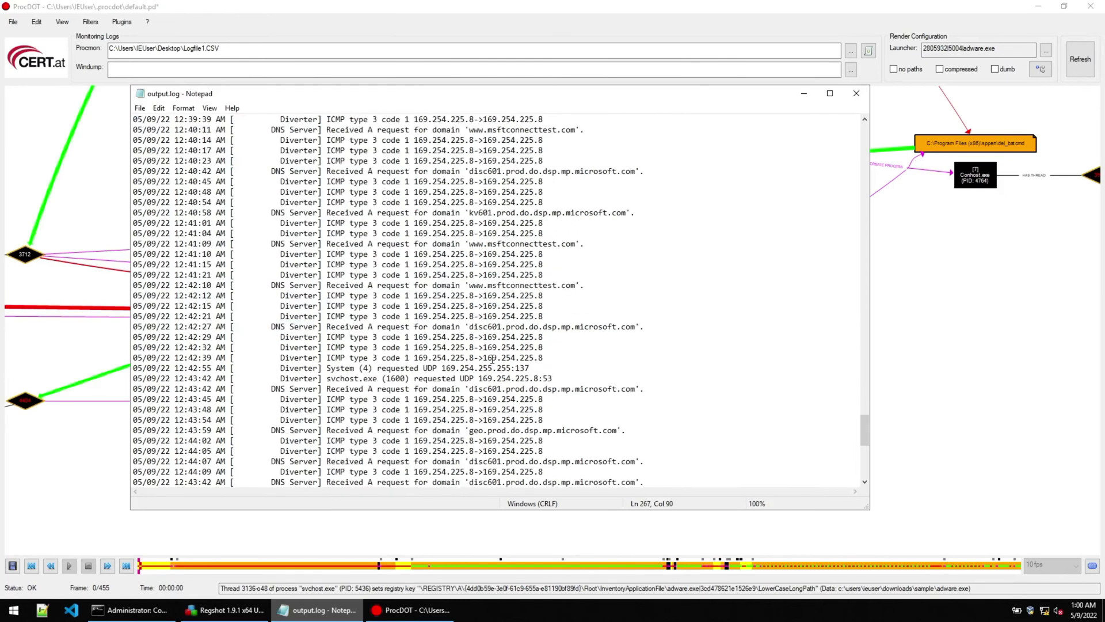
scroll(492, 359, "down", 12)
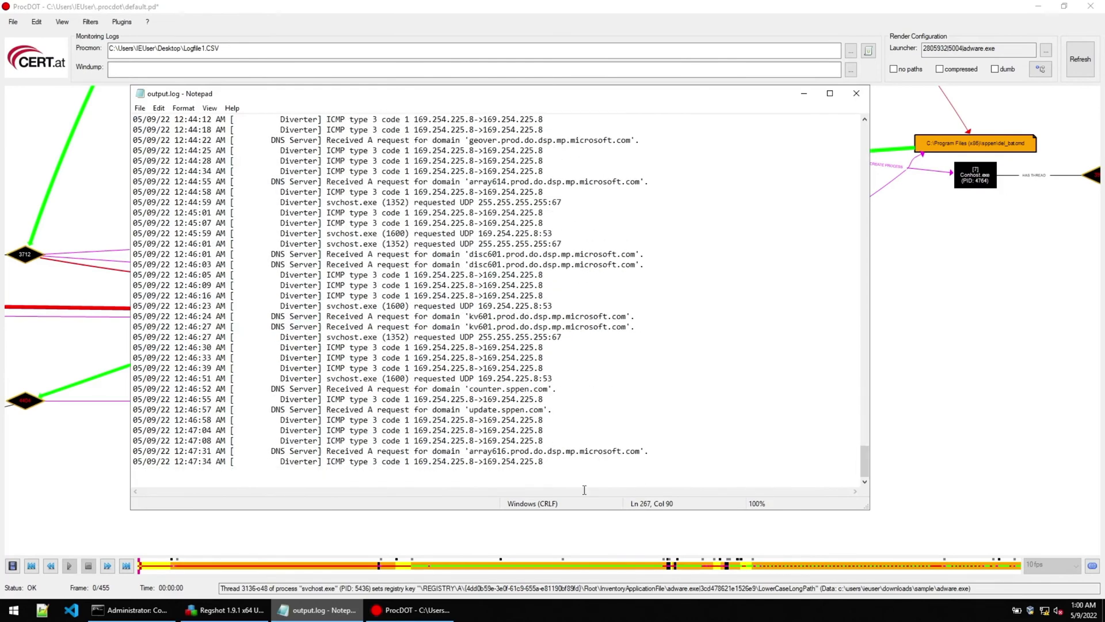
Step: Scroll back up to the log's first lines, then minimize Notepad to reveal ProcDOT
left_click_drag(132, 450, 309, 450)
scroll(470, 371, "up", 1)
scroll(469, 371, "up", 15)
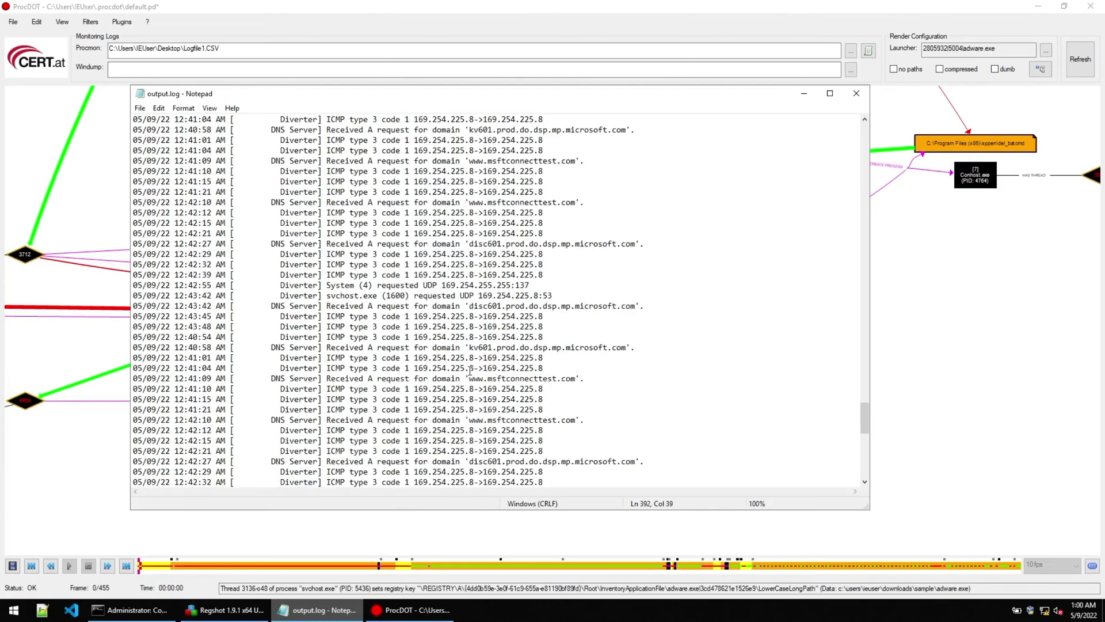
scroll(470, 372, "up", 20)
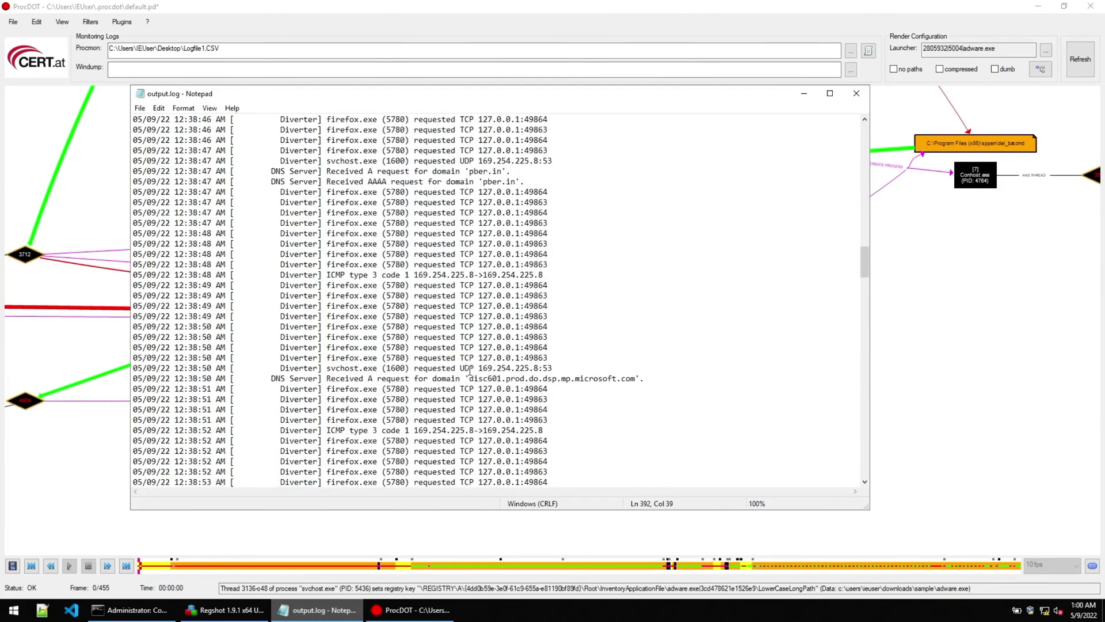
scroll(469, 371, "up", 20)
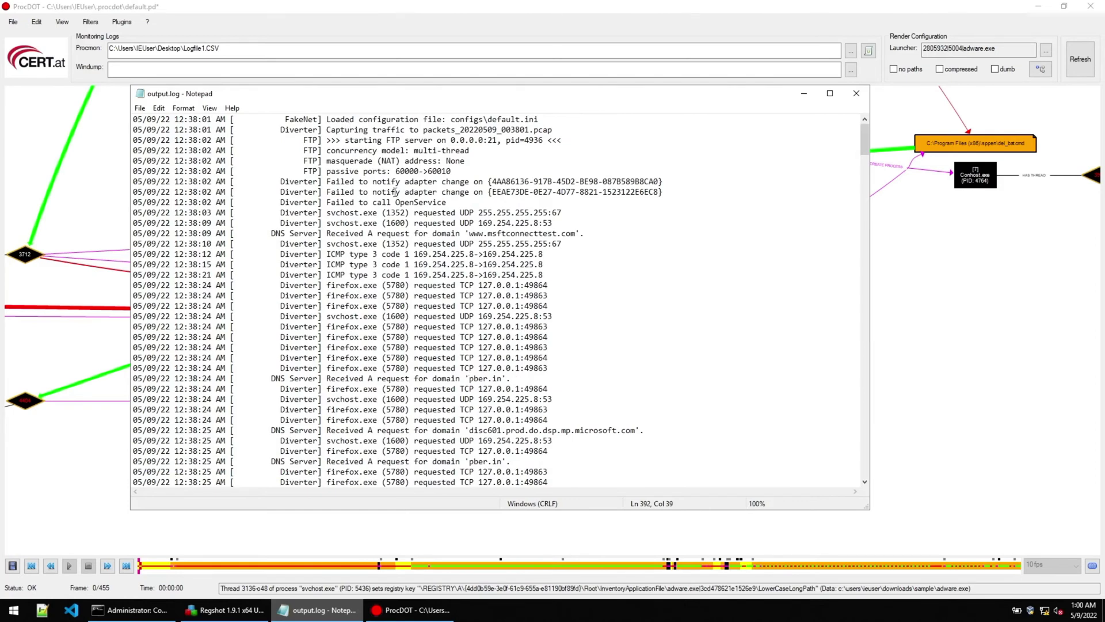
scroll(452, 229, "down", 5)
left_click(805, 93)
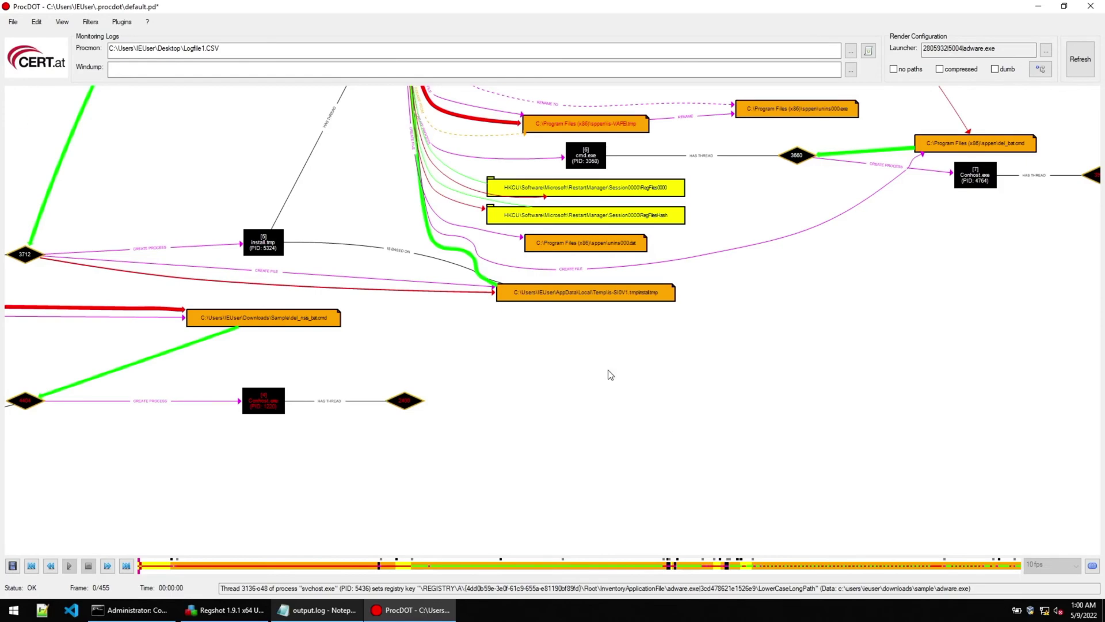
Step: Pan and zoom around the adware.exe graph to survey nodes 3956 and 3712
scroll(610, 374, "up", 10)
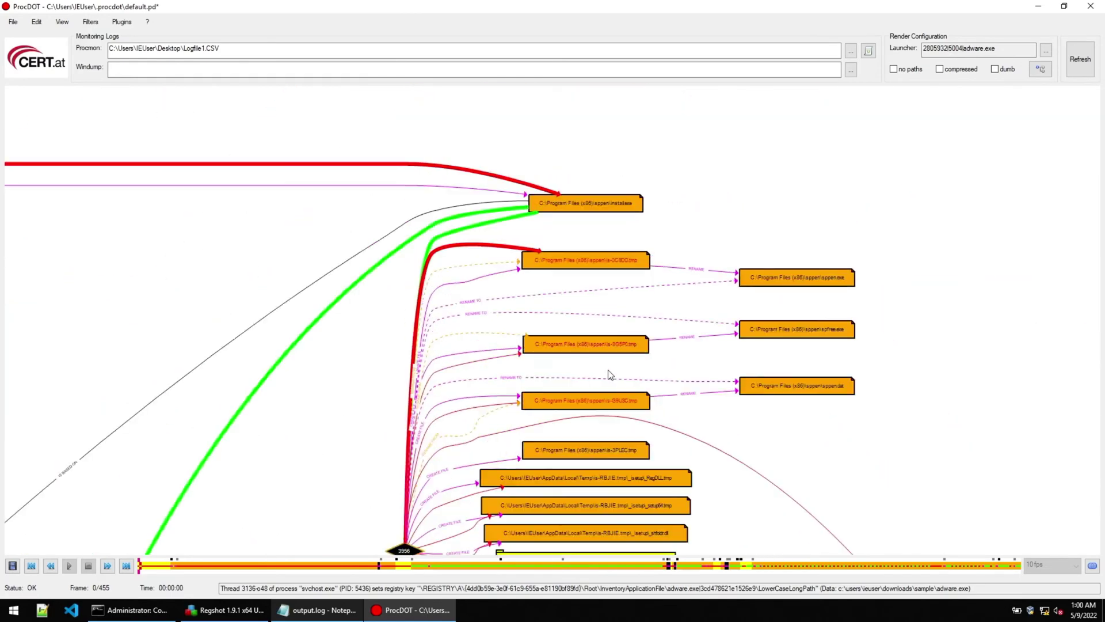
scroll(610, 375, "up", 3)
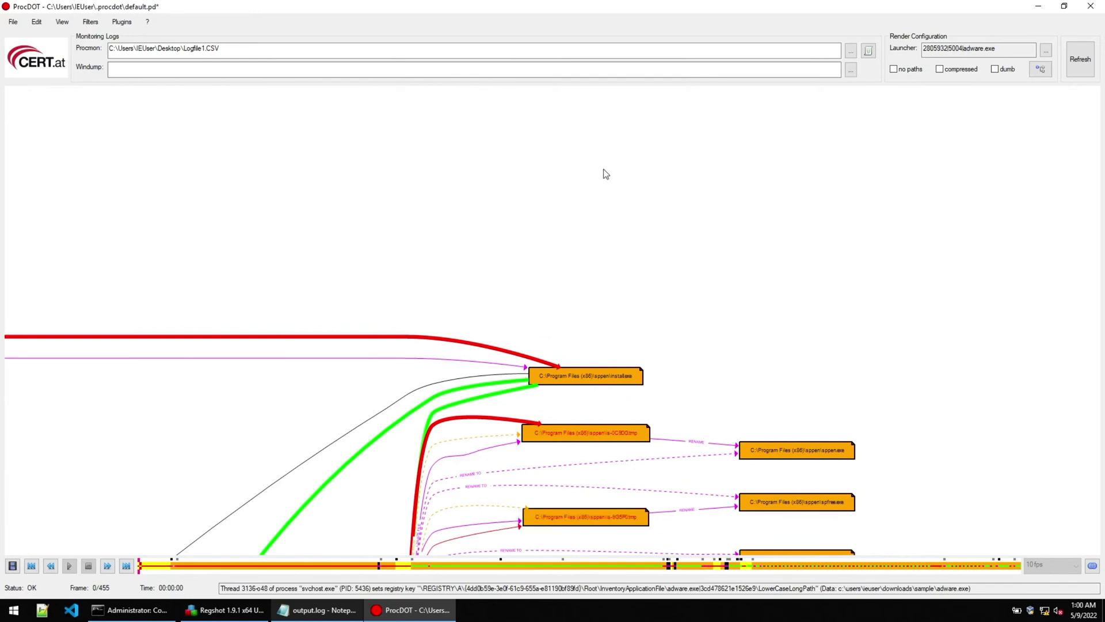
scroll(335, 282, "down", 1)
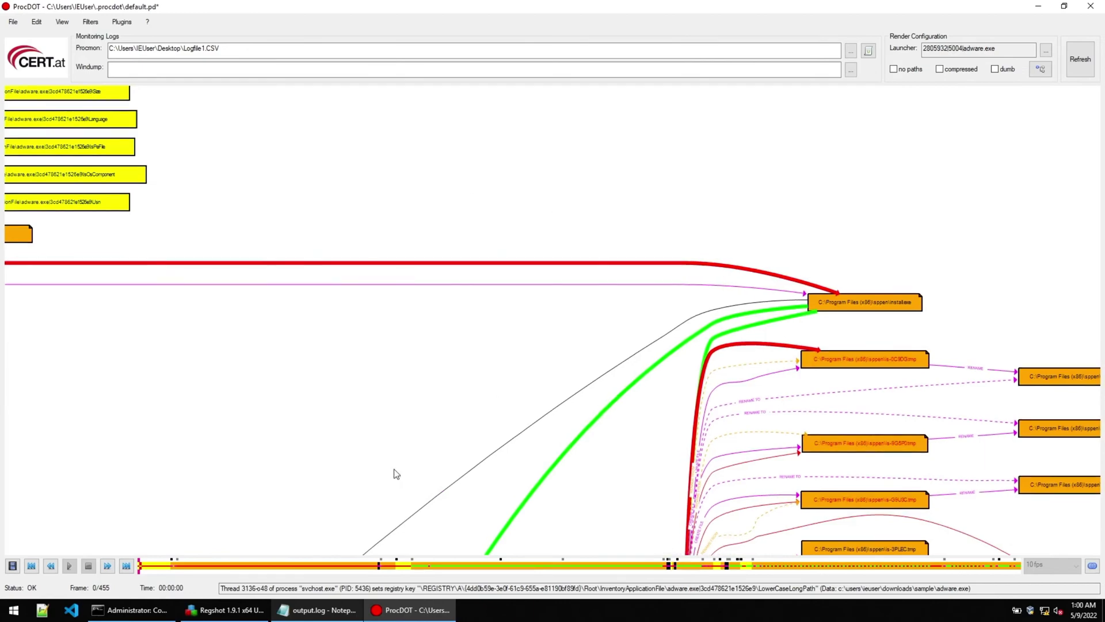
scroll(231, 225, "left", 2)
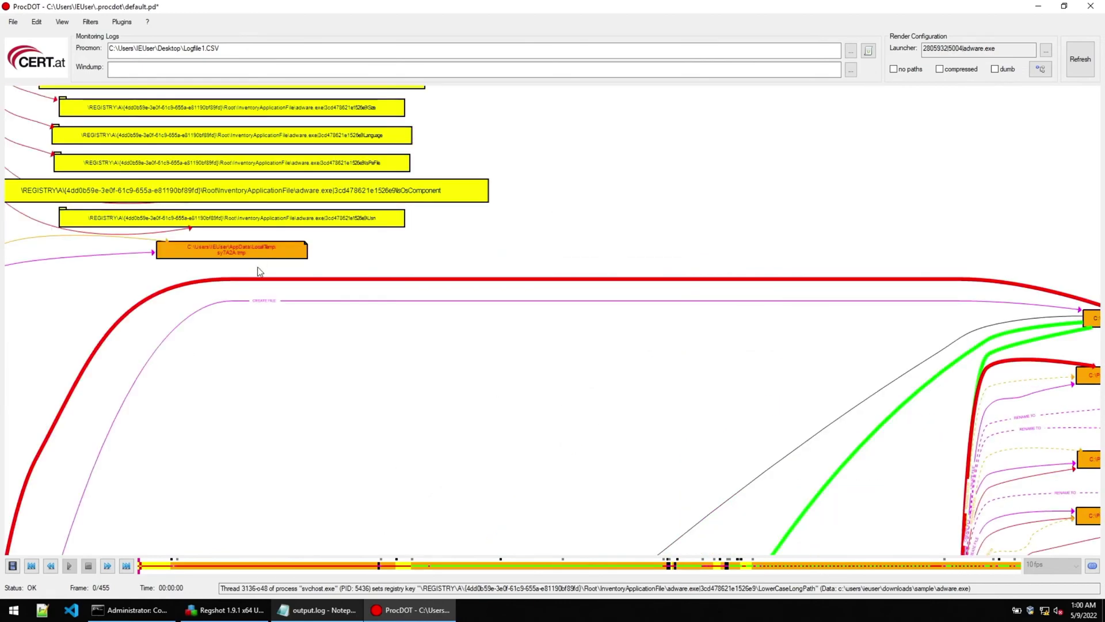
scroll(250, 279, "down", 1)
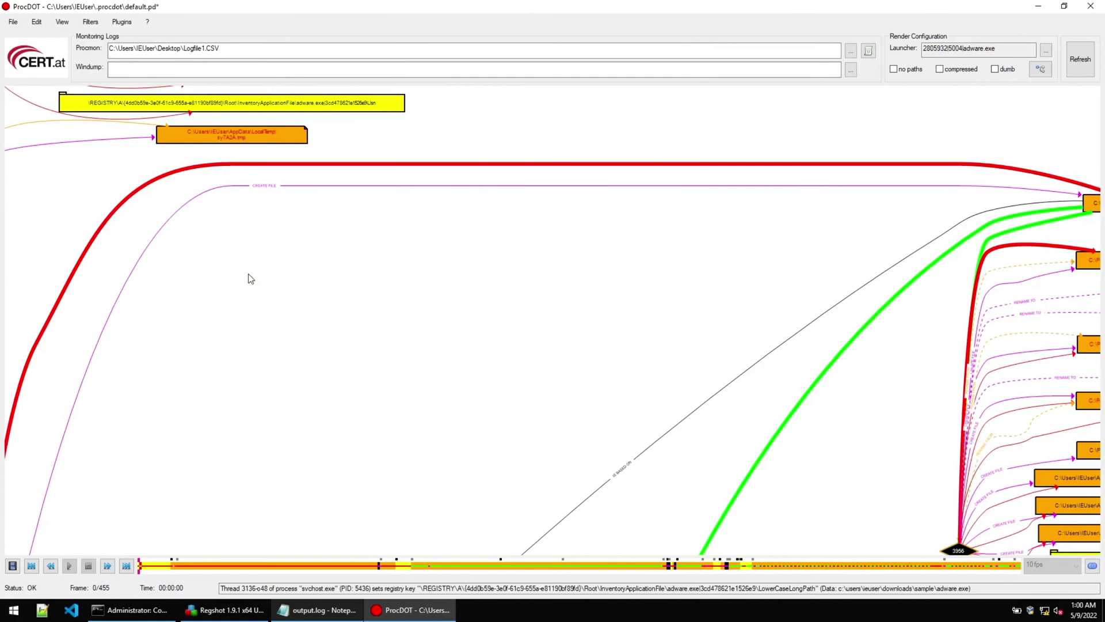
scroll(251, 279, "down", 1)
scroll(250, 279, "up", 3)
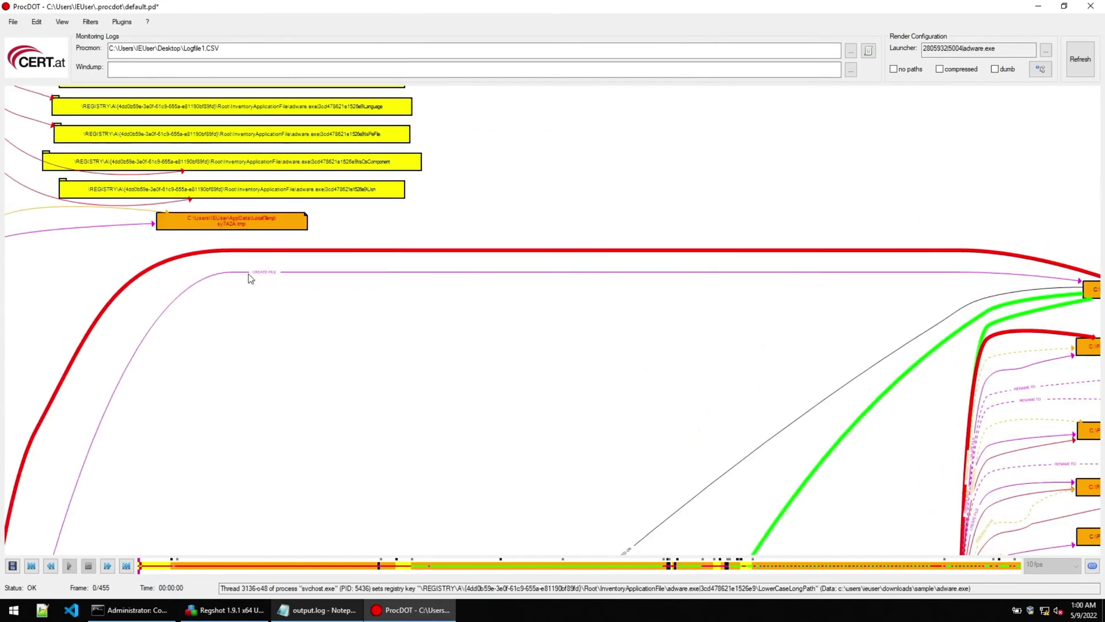
scroll(250, 279, "down", 5)
scroll(250, 279, "down", 8)
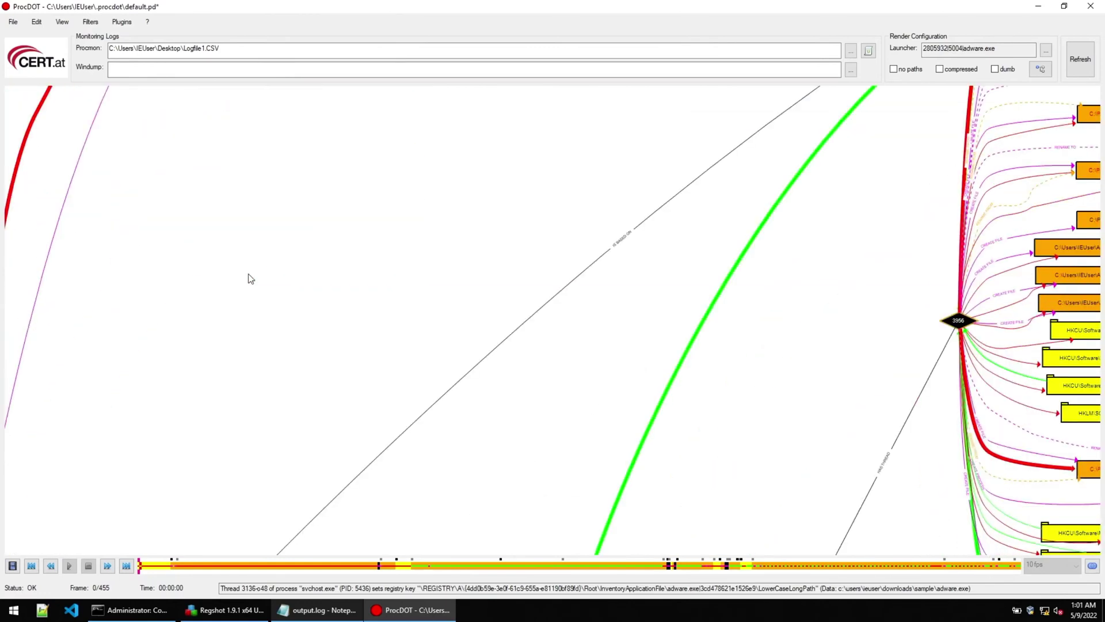
scroll(251, 278, "up", 8)
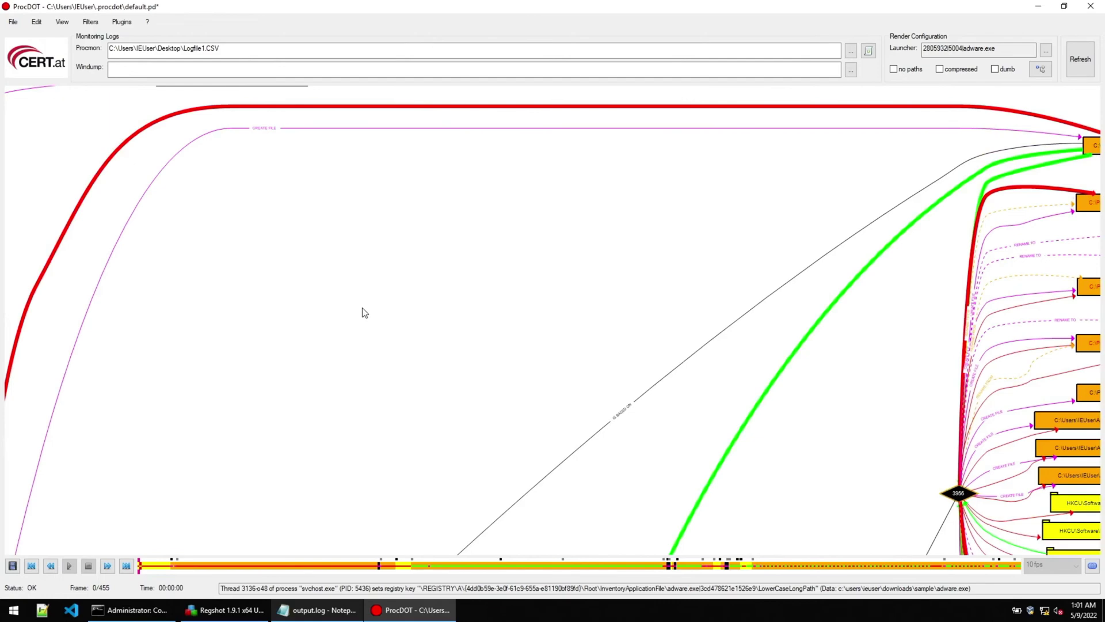
scroll(364, 312, "down", 2)
scroll(364, 313, "down", 4)
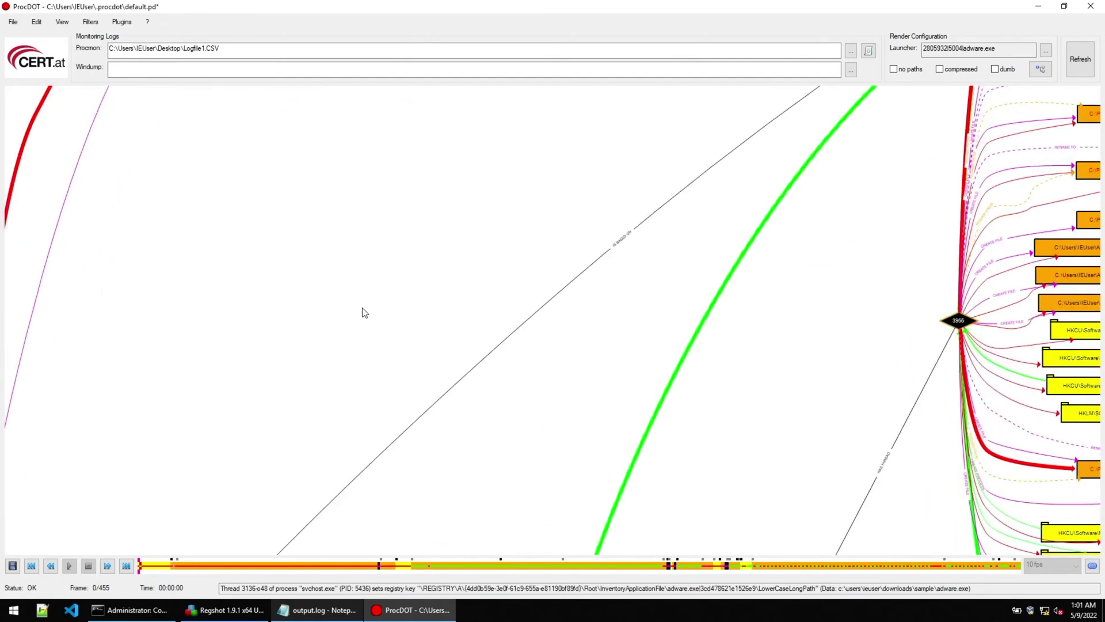
scroll(364, 312, "down", 6)
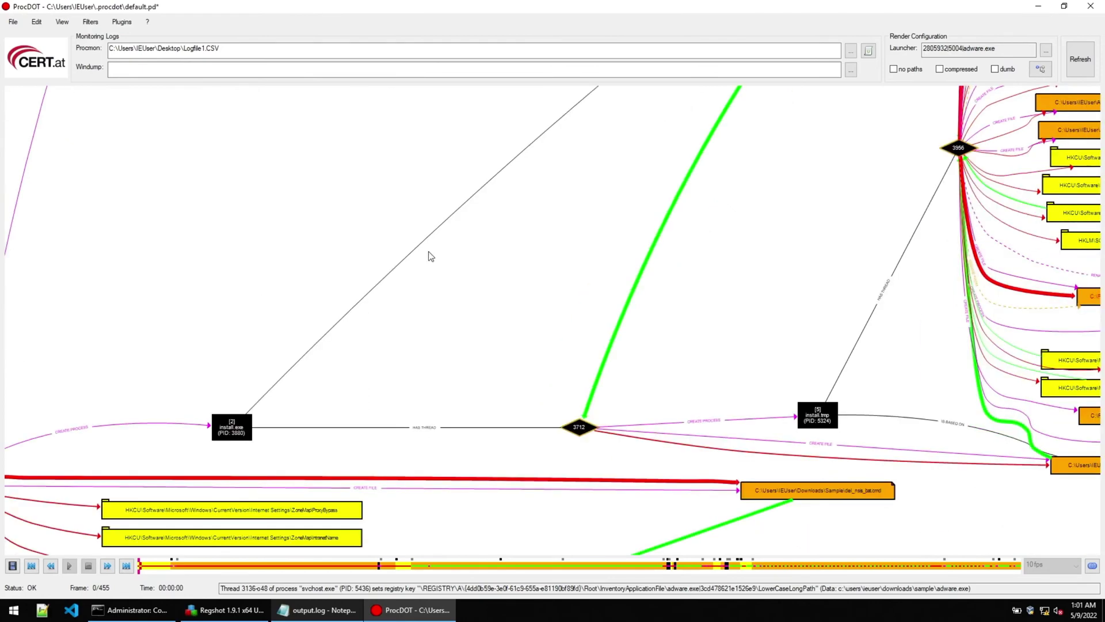
scroll(431, 256, "down", 6)
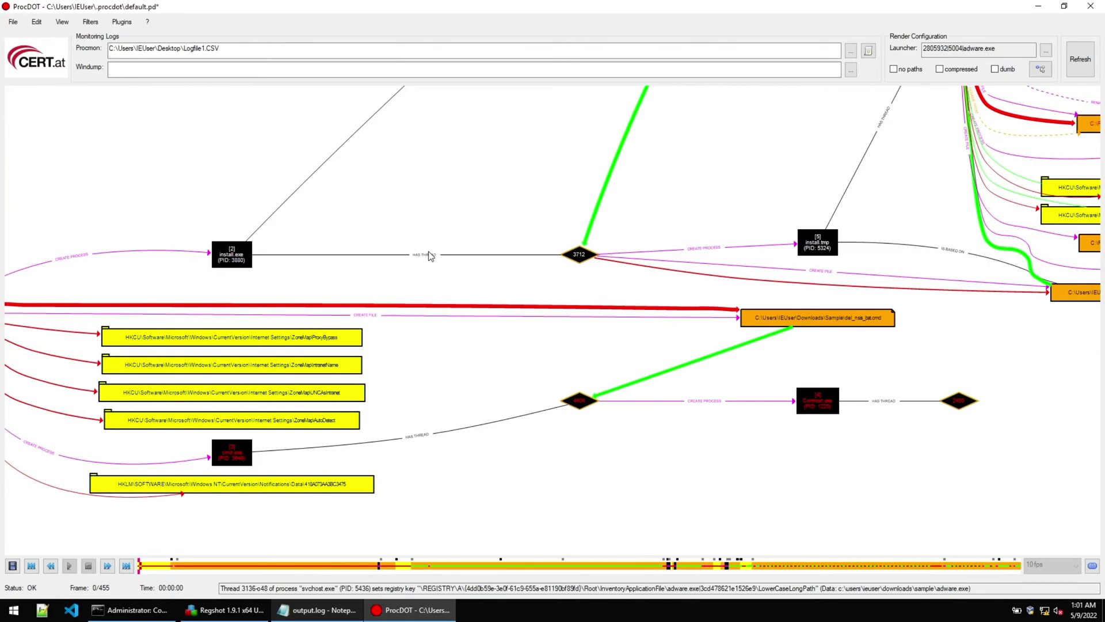
scroll(430, 256, "down", 5)
Step: Close ProcDOT without saving the session, move the FakeNet Command Prompt higher, and bring Regshot forward
left_click(1091, 7)
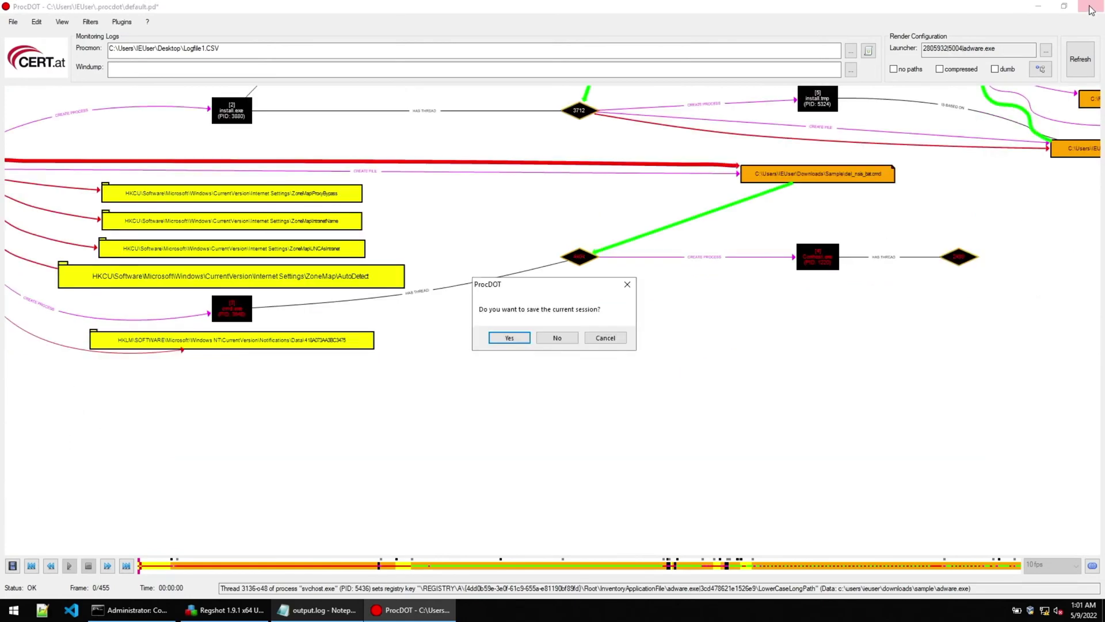
left_click(567, 338)
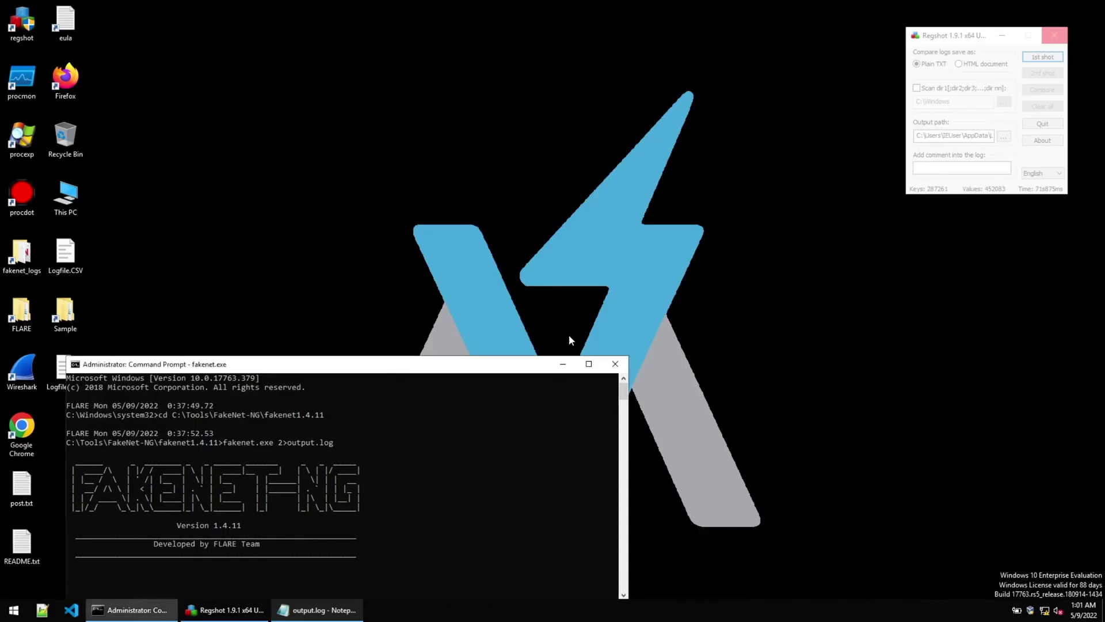
left_click_drag(477, 369, 580, 84)
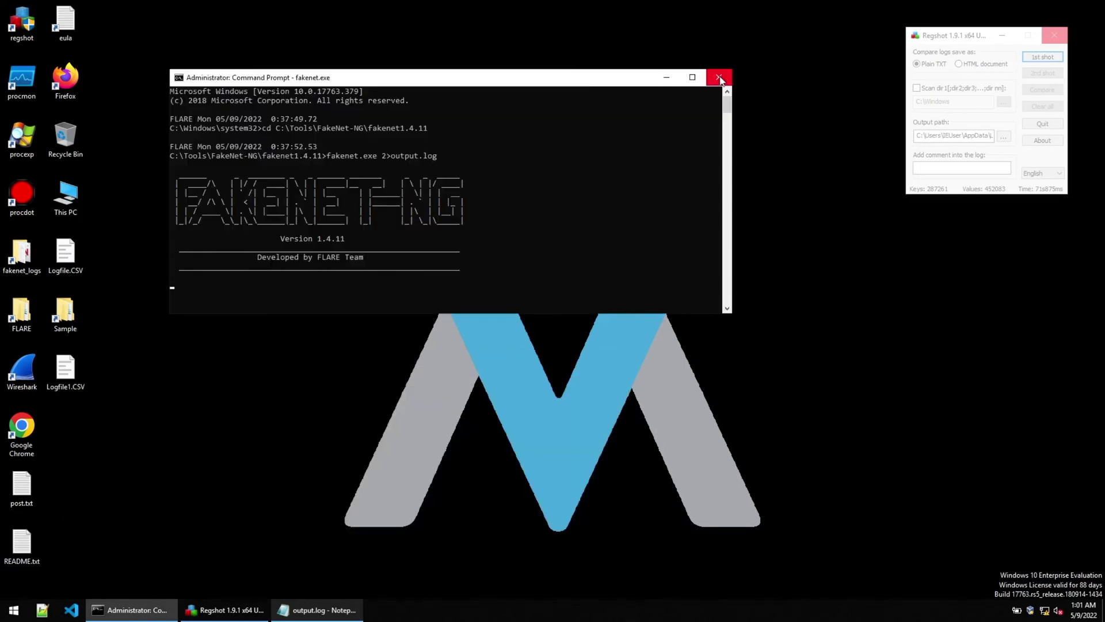
left_click(947, 34)
left_click(1027, 74)
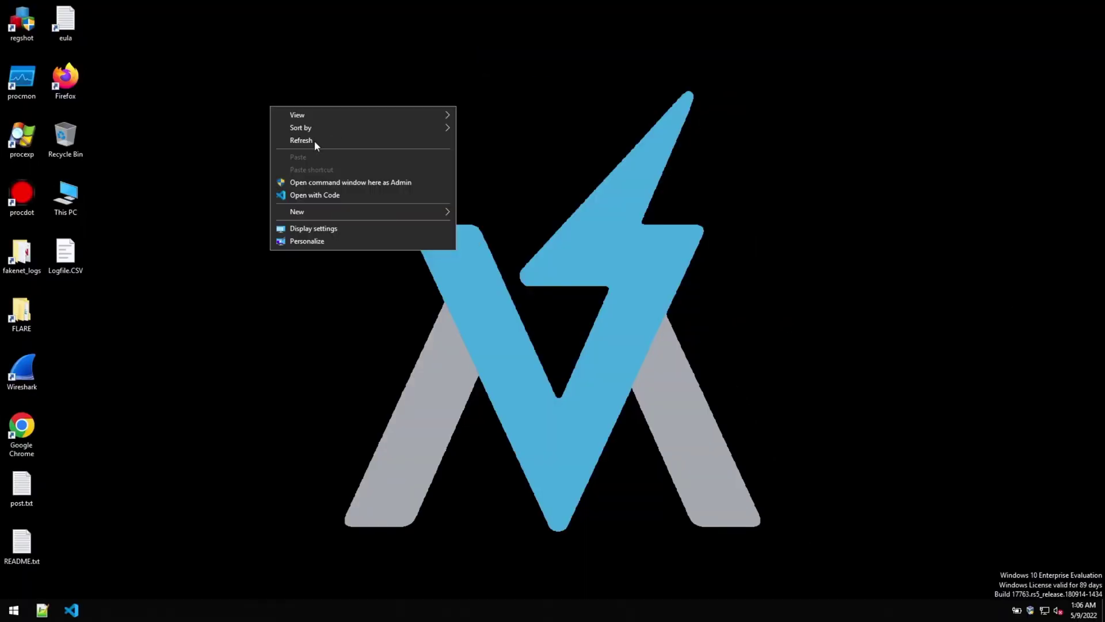
Step: Refresh the desktop of the reverted, clean VM
left_click(300, 142)
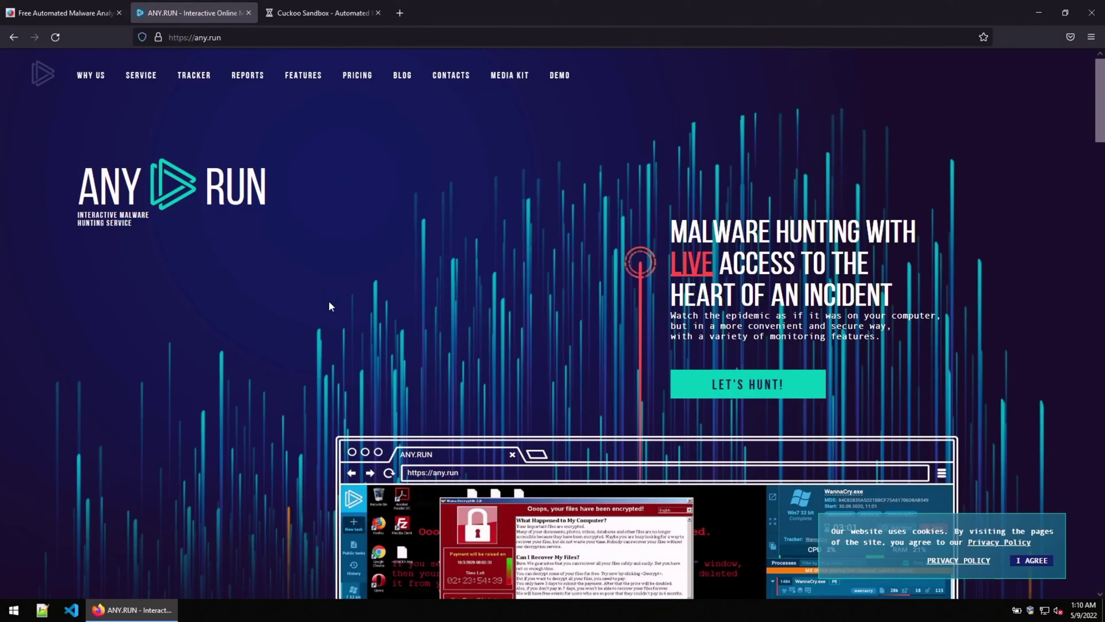
Step: Move from the ANY.RUN homepage to the Hybrid Analysis tab
left_click(68, 15)
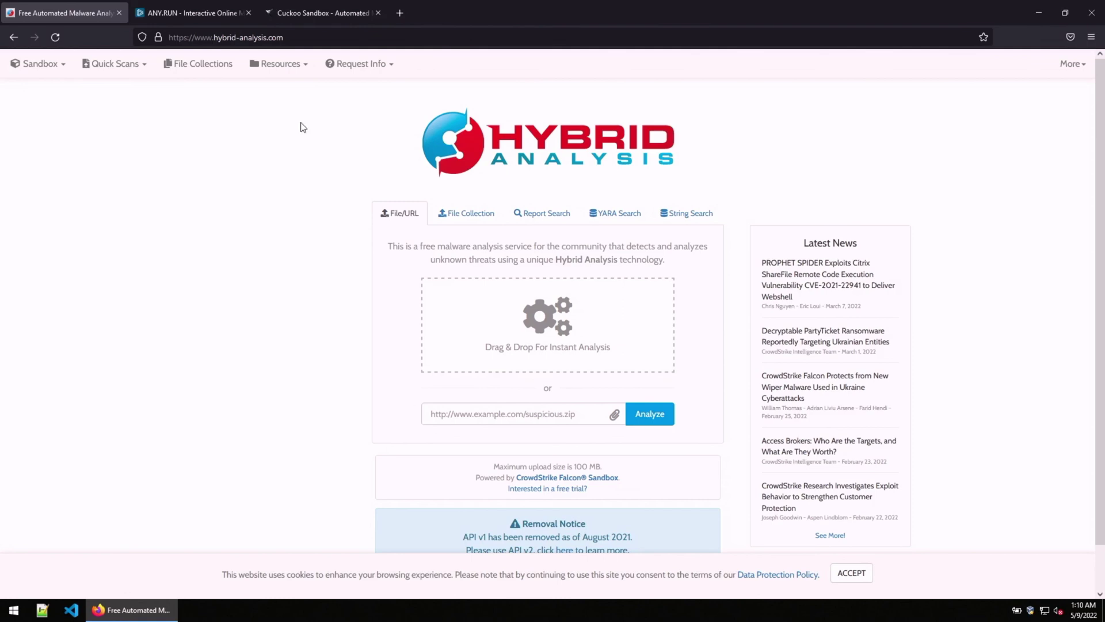
Step: Move from hybrid-analysis.com to the Cuckoo Sandbox tab
left_click(309, 17)
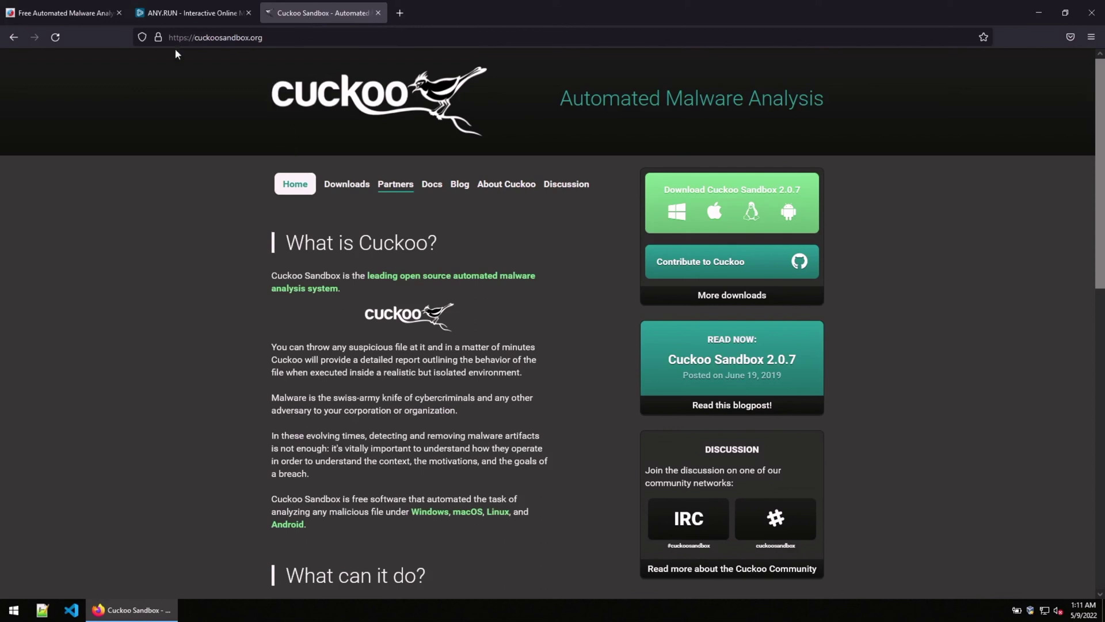
Step: Cycle through the ANY.RUN, Hybrid Analysis and Cuckoo Sandbox tabs, ending on ANY.RUN
key("ctrl+shift+Tab")
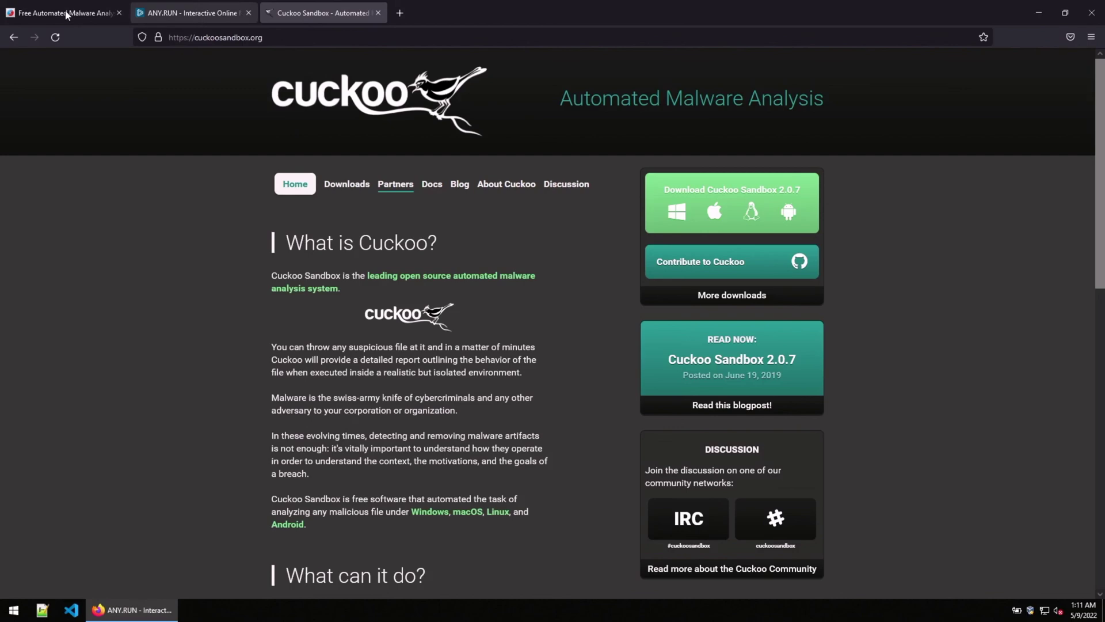
key("ctrl+shift+Tab")
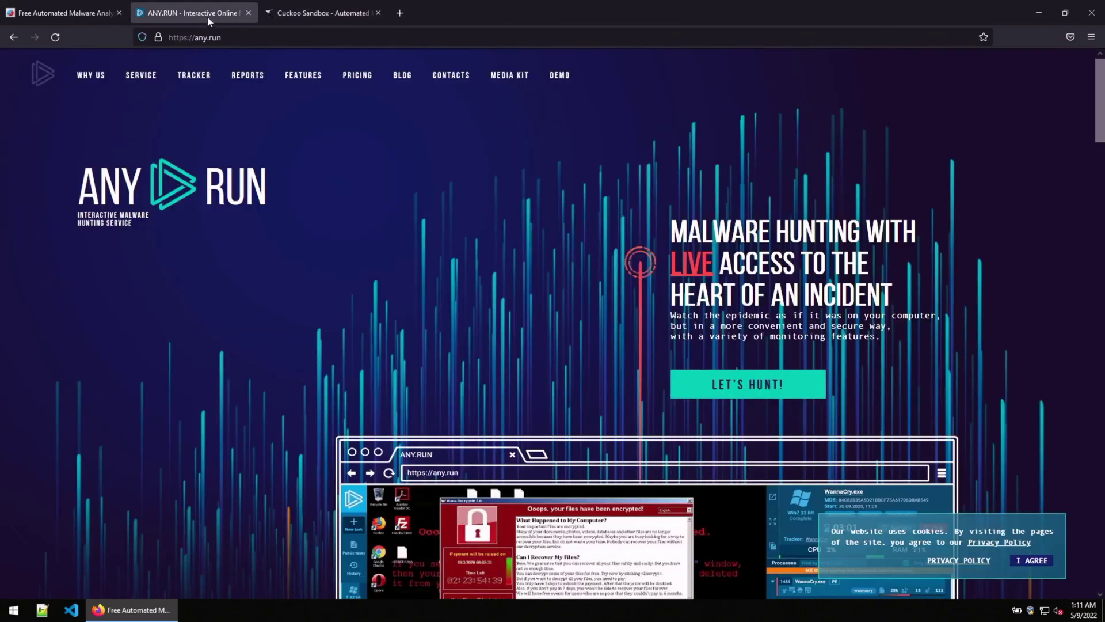
key("ctrl+shift+Tab")
left_click(309, 15)
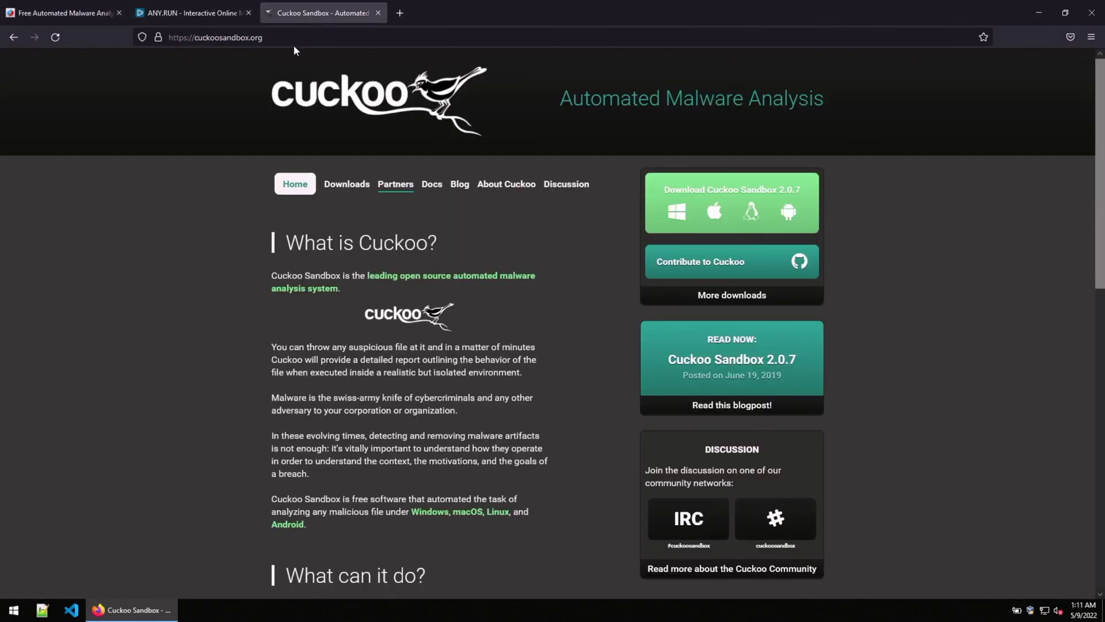
left_click(198, 12)
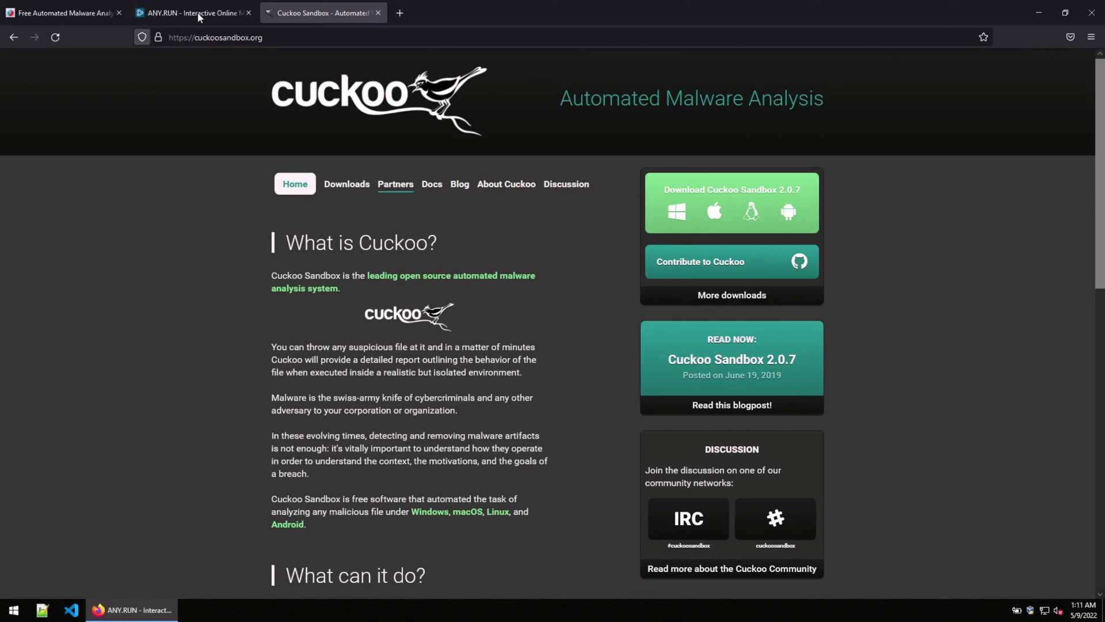